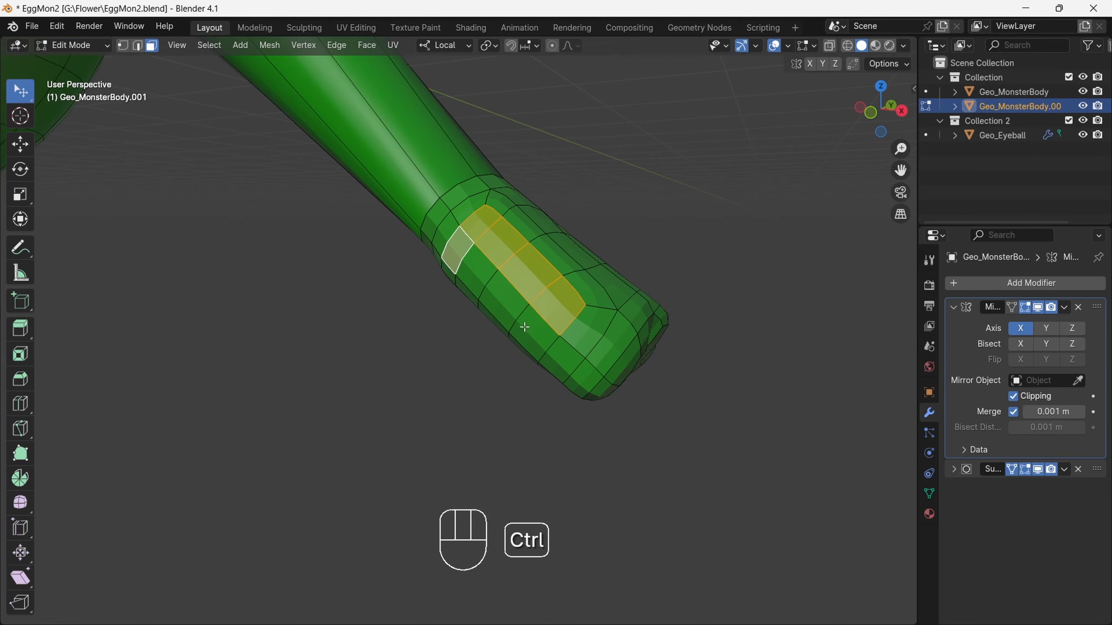
Select the block of faces along the thumb side of the hand, between the wrist and the fingers
ctrl+click(525, 327)
middle_drag(524, 326, 522, 261)
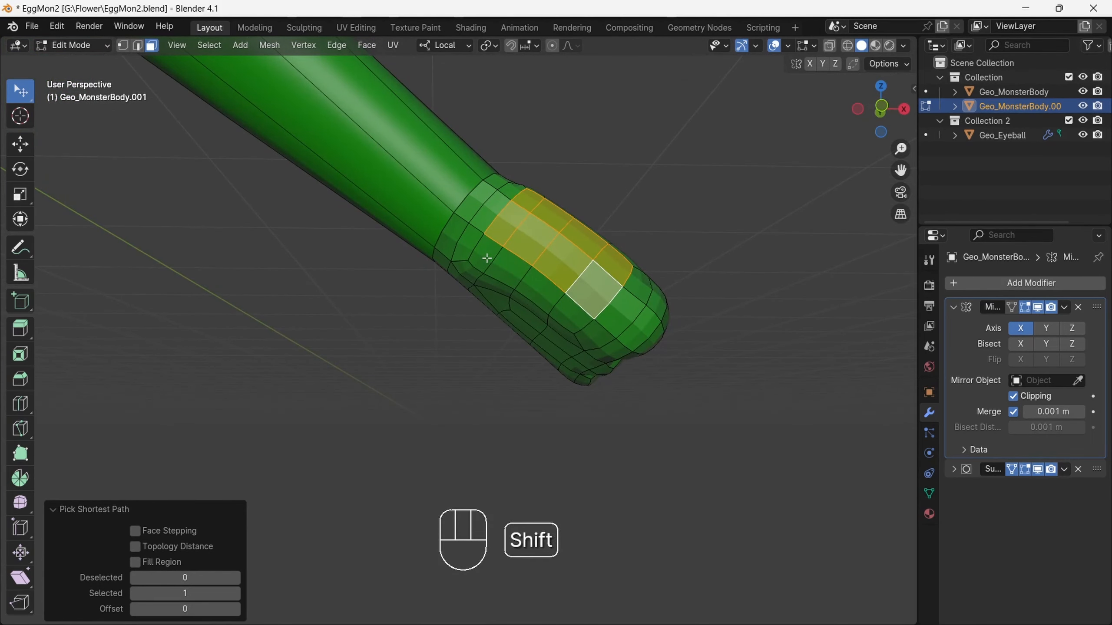
ctrl+click(568, 312)
drag(863, 108, 622, 247)
drag(900, 169, 953, 141)
drag(879, 109, 678, 212)
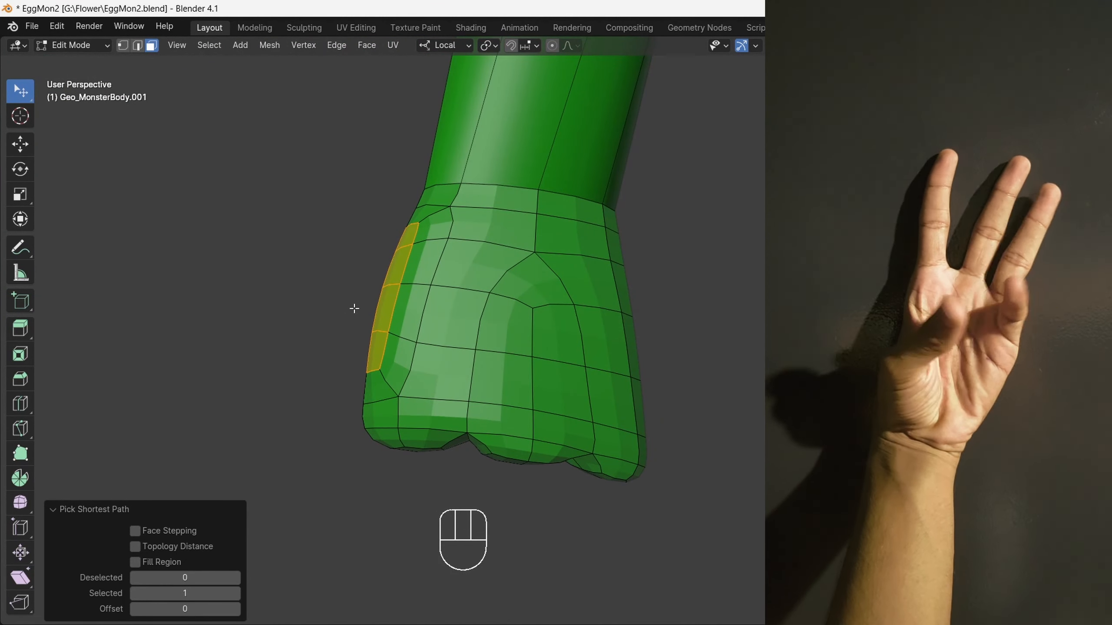
Extrude the selected faces about 0.085 m for the thumb base, scaling the end to about 0.6 and shifting it slightly into place
key(e)
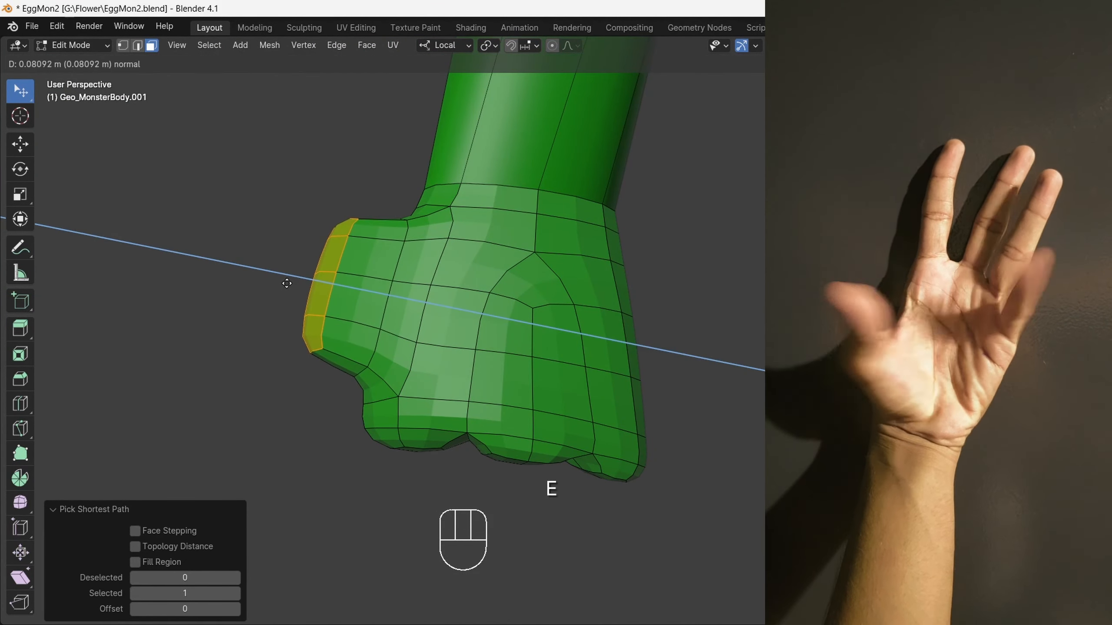
click(285, 278)
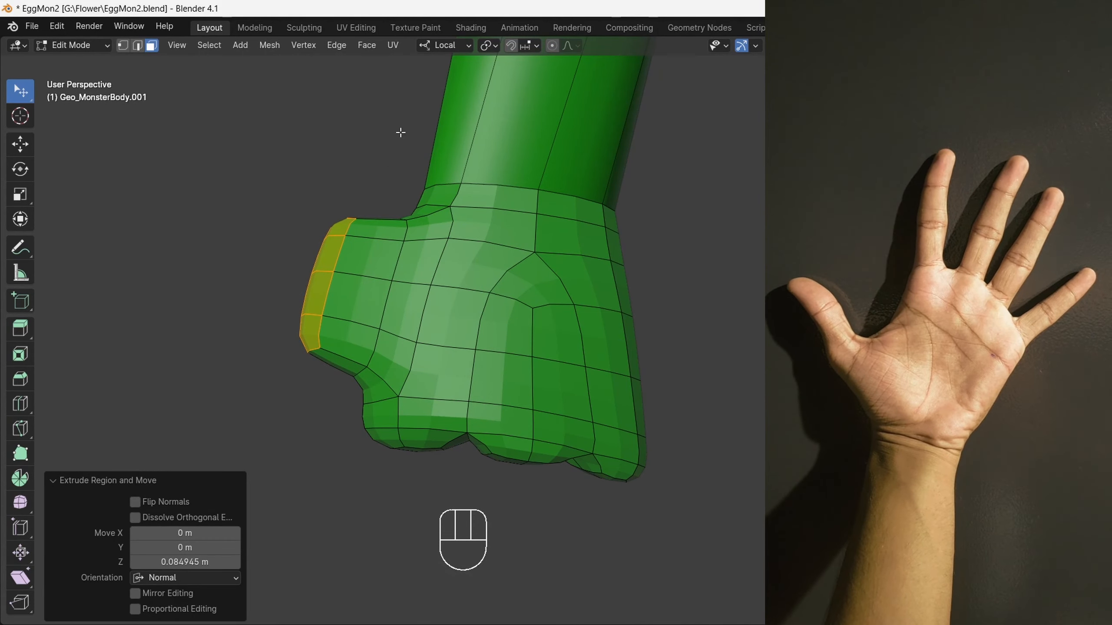
key(s)
click(372, 194)
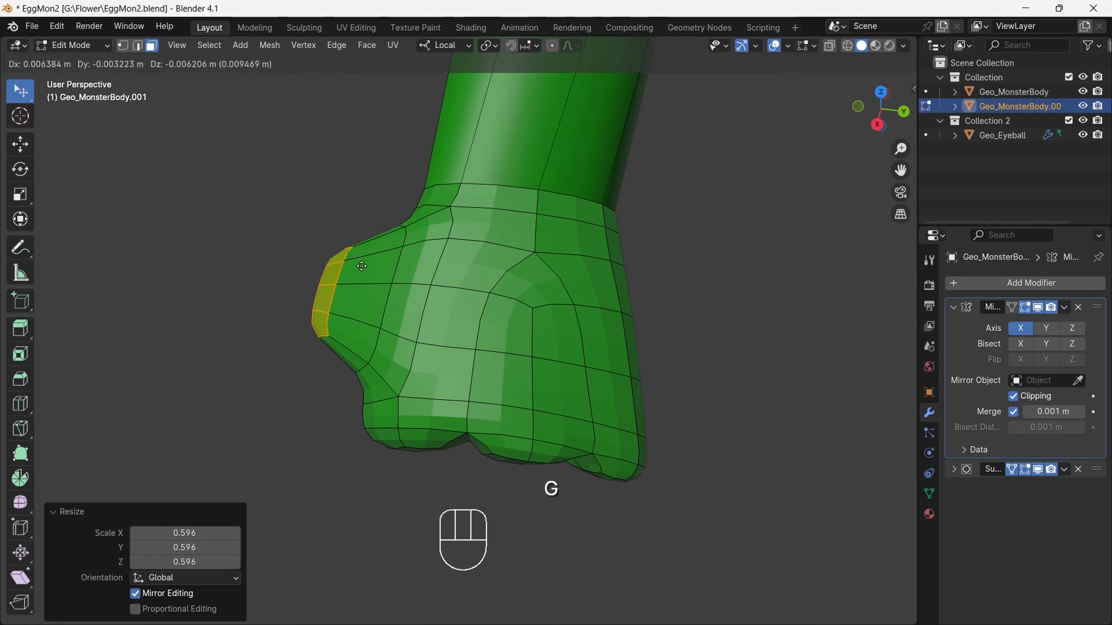
drag(888, 119, 871, 69)
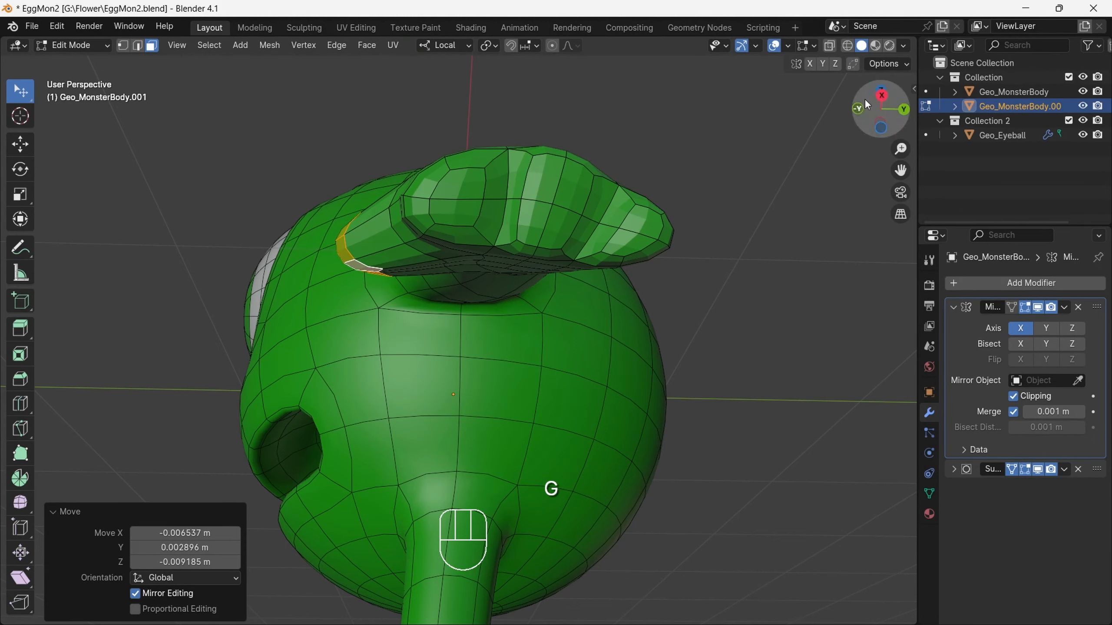
Round the end of the thumb stub with the LoopTools Circle operation
drag(867, 104, 940, 242)
click(123, 47)
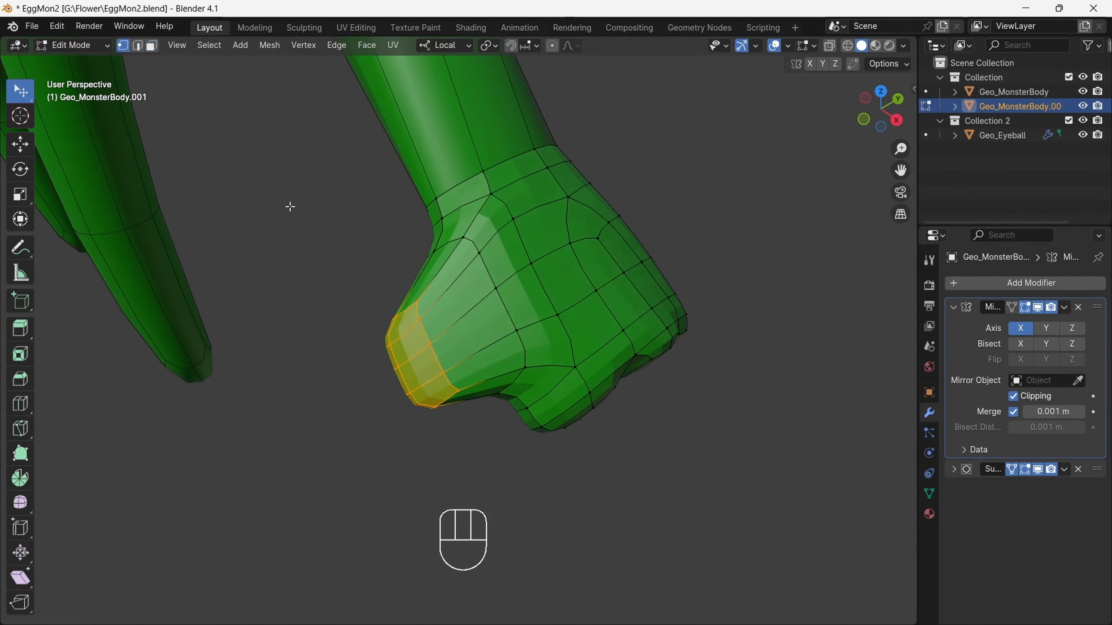
right_click(504, 251)
mouse_move(504, 227)
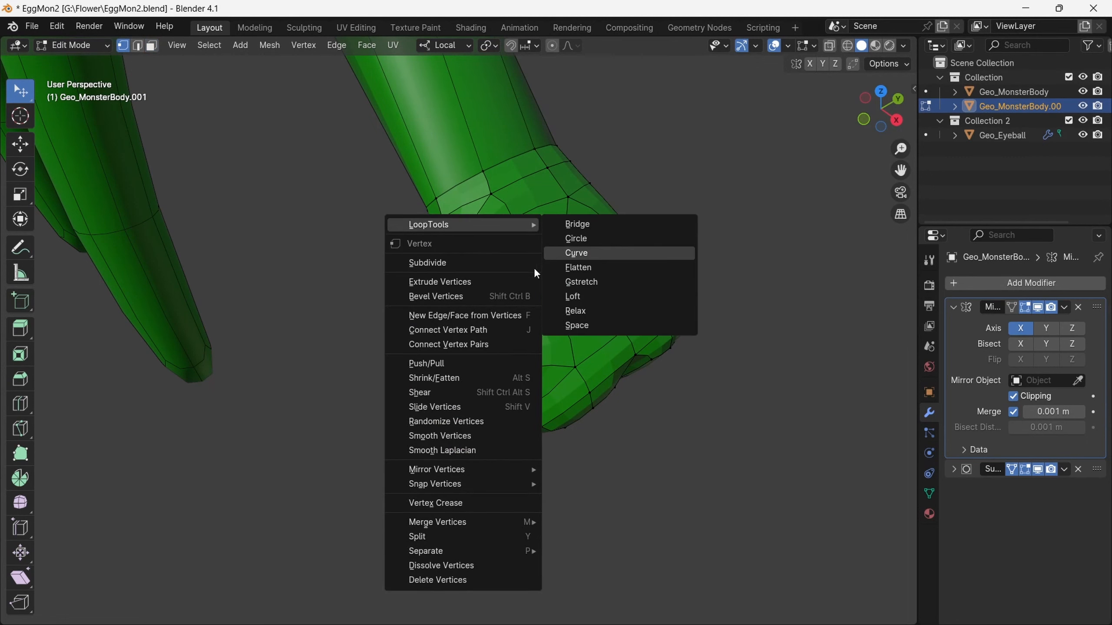
click(575, 239)
Extrude the rounded thumb end about 0.099 m and add one loop cut across the new section
drag(898, 98, 835, 17)
drag(887, 124, 851, 162)
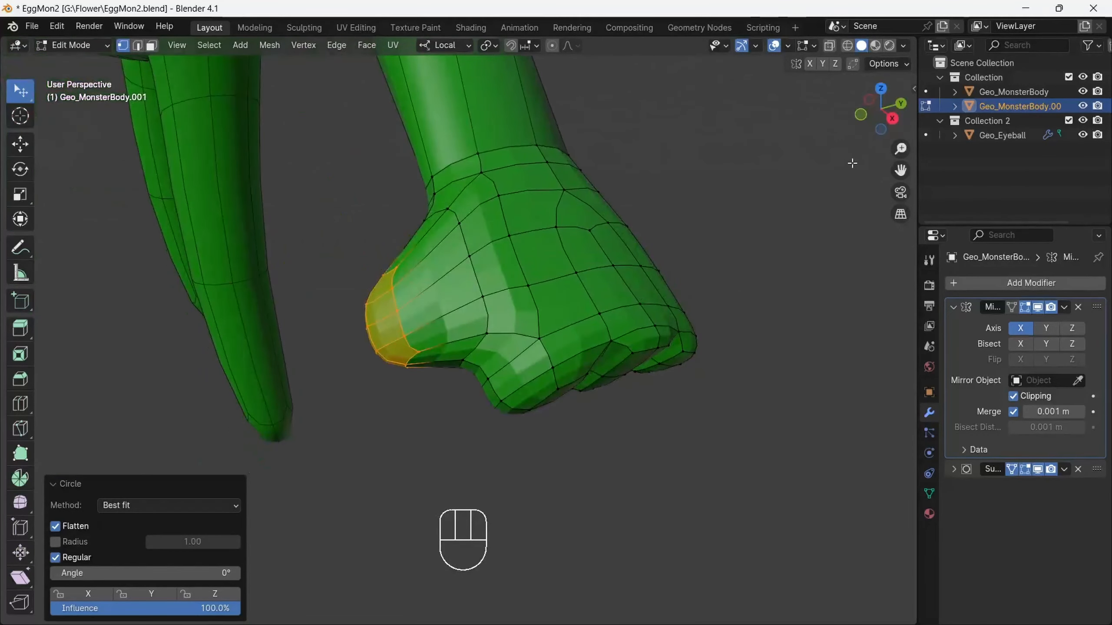
key(e)
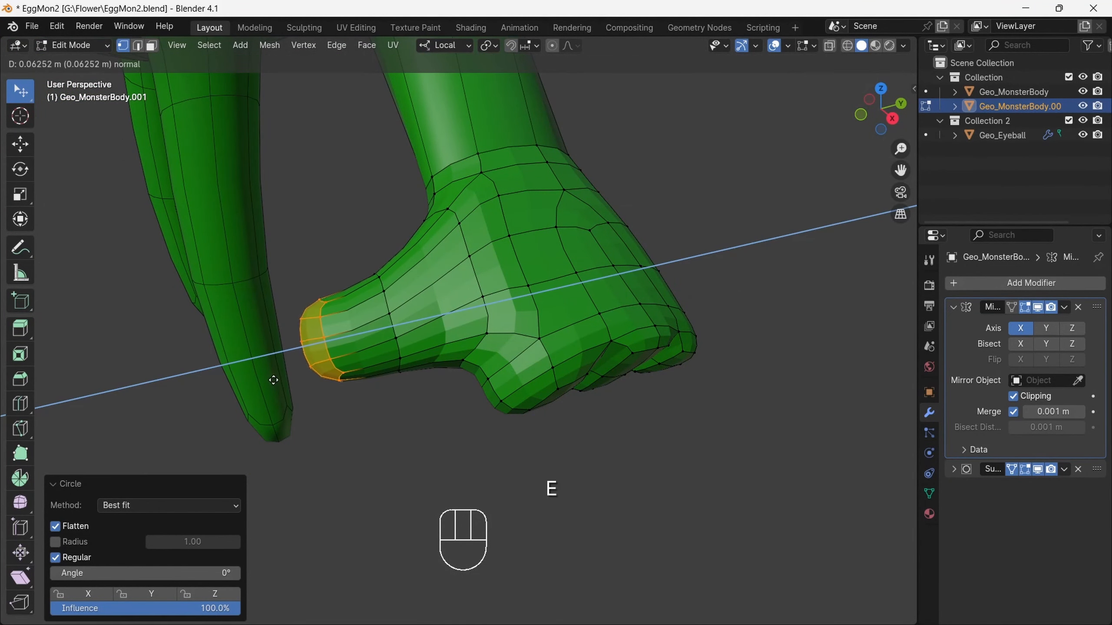
click(234, 381)
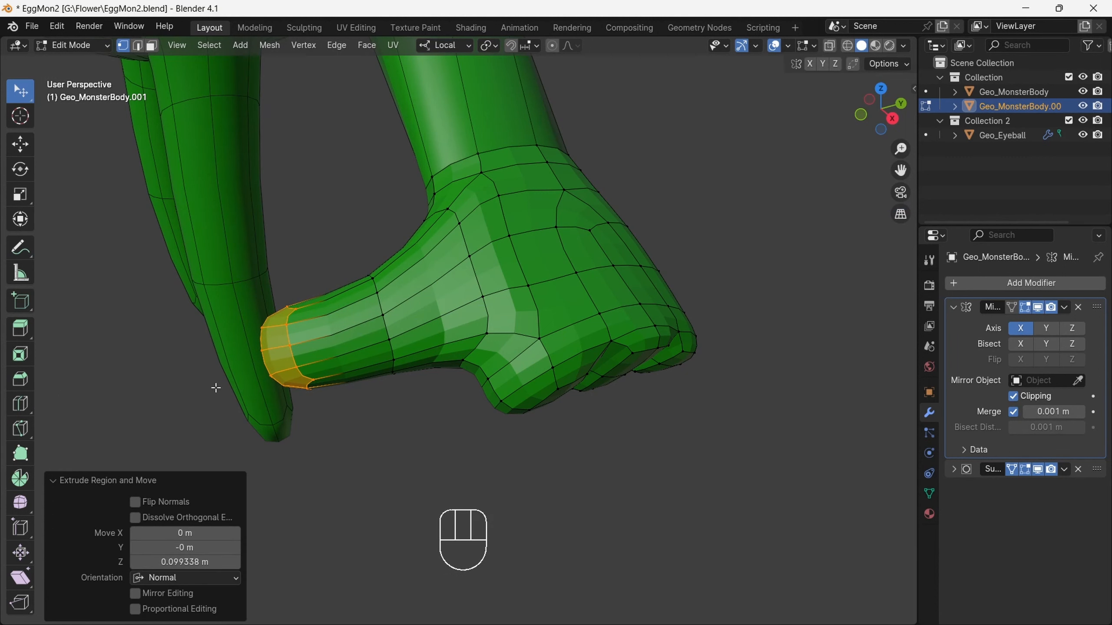
drag(341, 322, 353, 327)
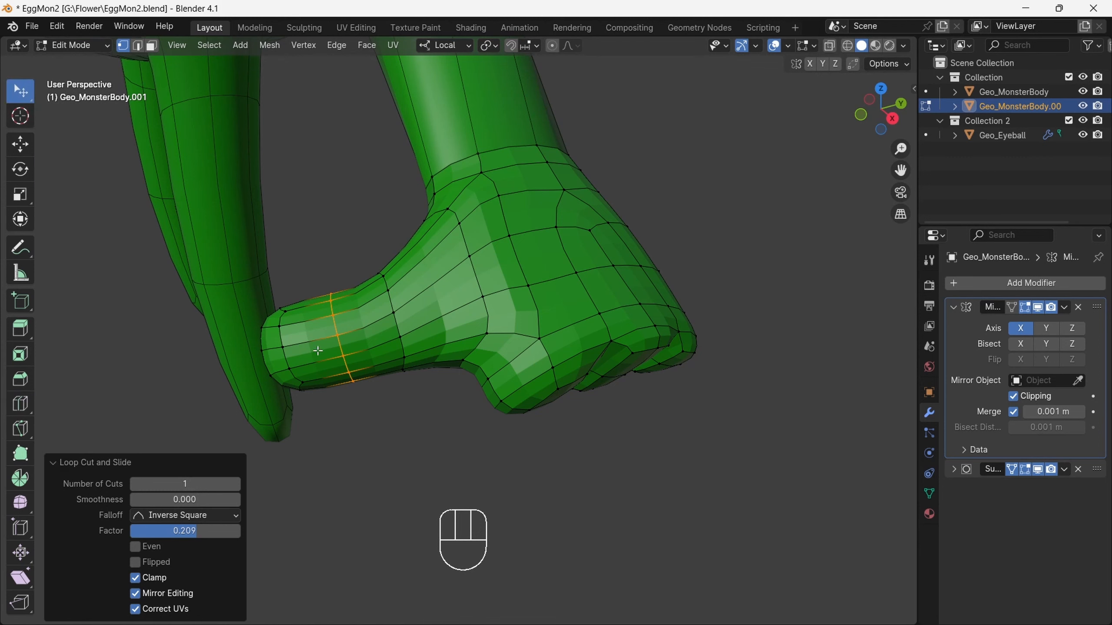
key(g)
click(349, 353)
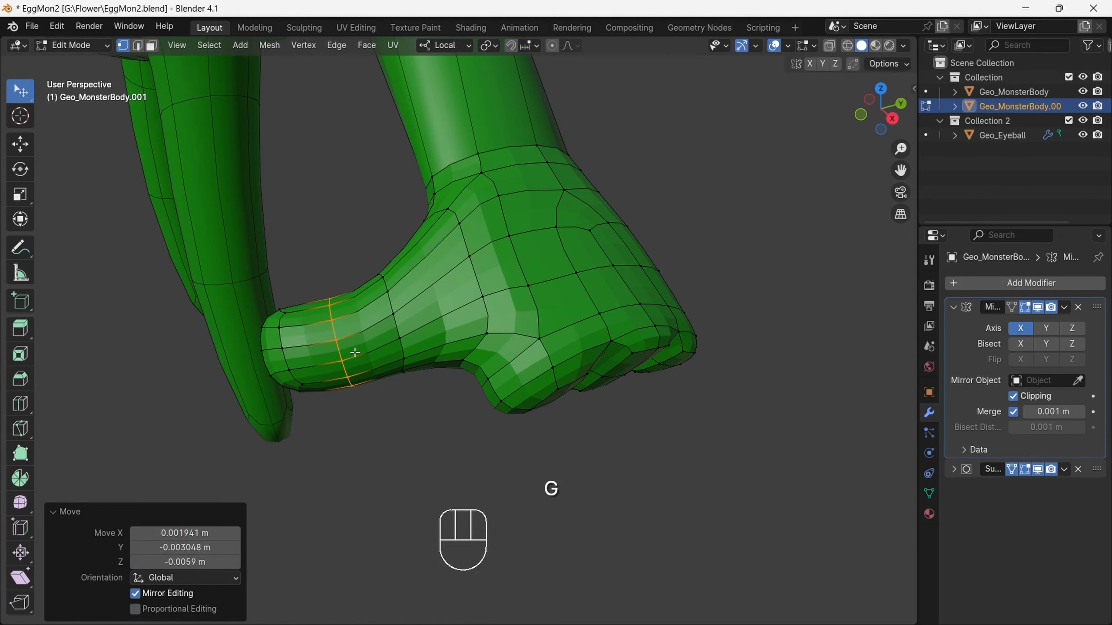
key(g)
right_click(362, 342)
key(ctrl+z)
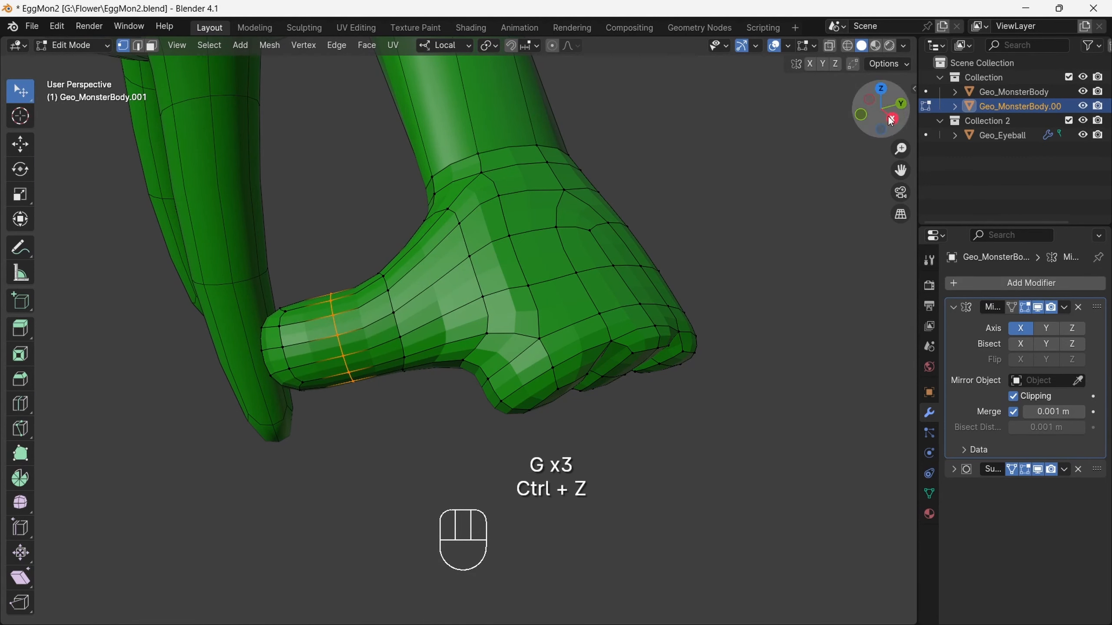
Even out the thumb's edge loops by adding one loop cut and sliding the base loop about -0.413 and the outer loop about -0.17
drag(880, 107, 854, 230)
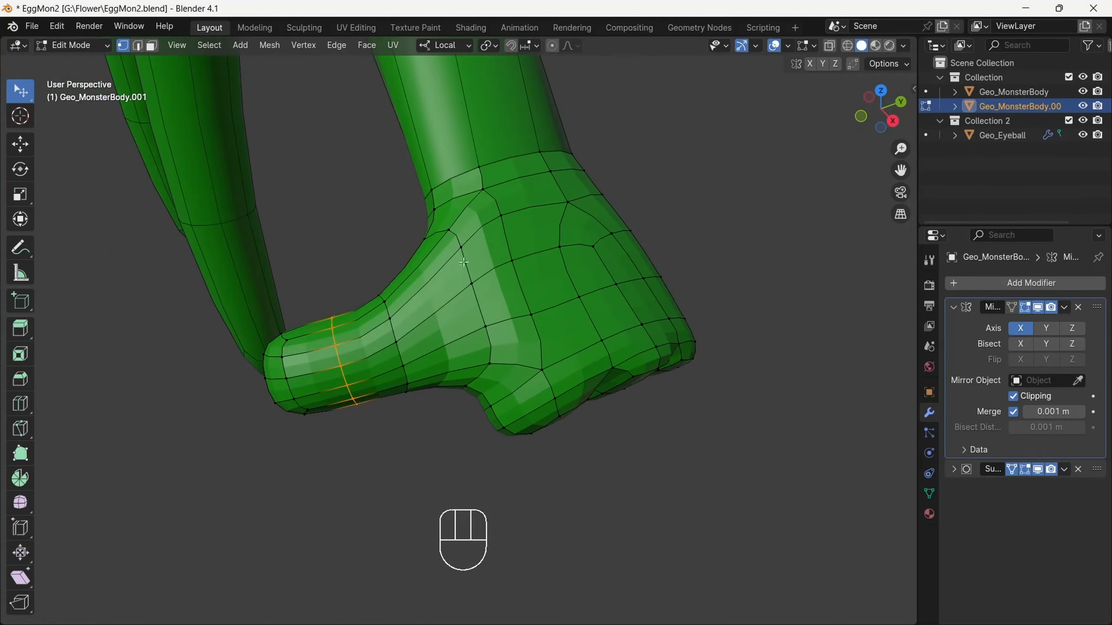
click(423, 307)
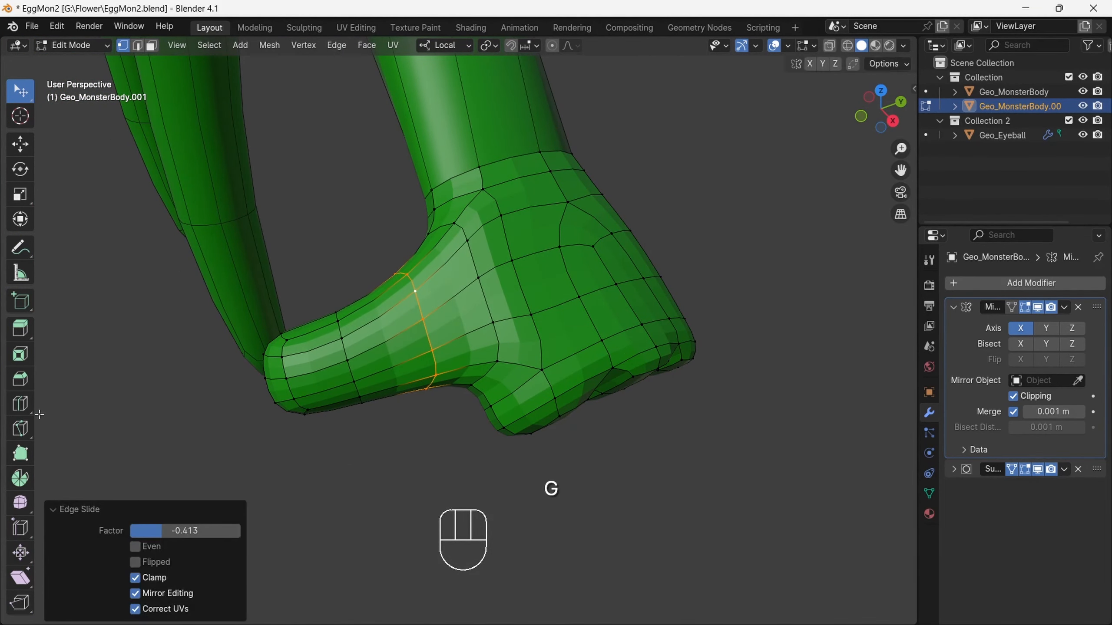
drag(361, 342, 349, 342)
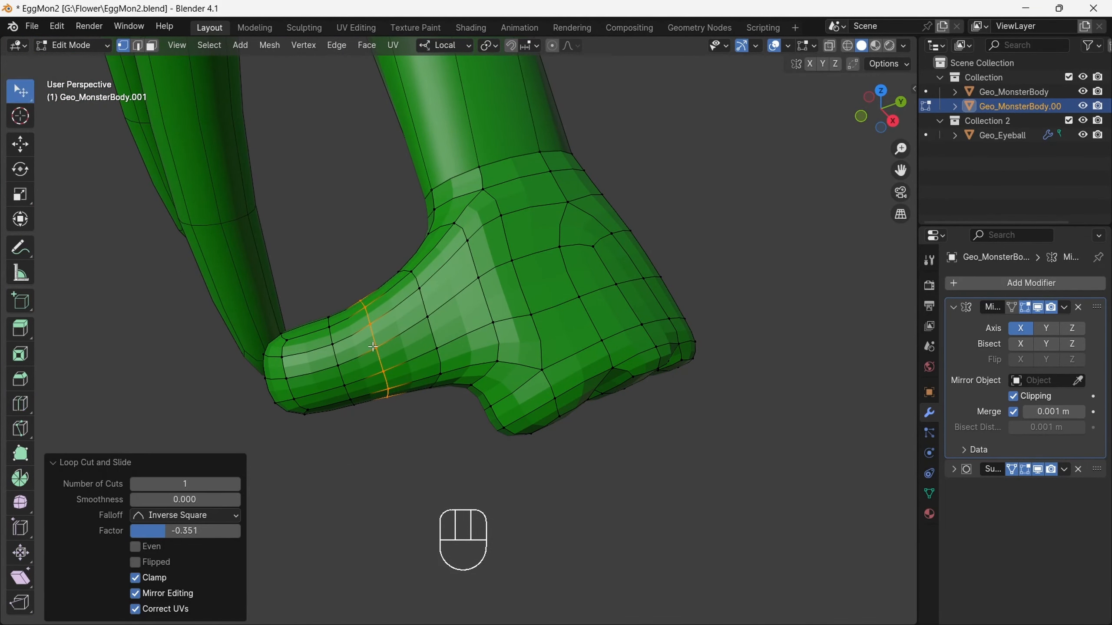
click(330, 340)
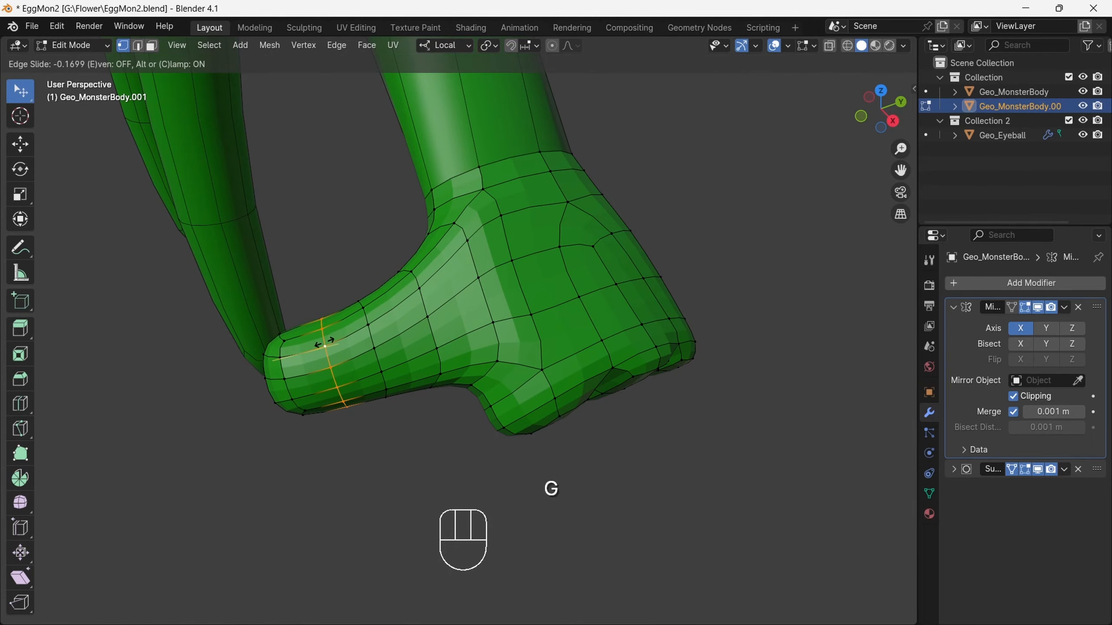
click(325, 345)
Select the thumb's end section by growing the tip selection and reposition it to bend the thumb toward the body
drag(880, 109, 844, 66)
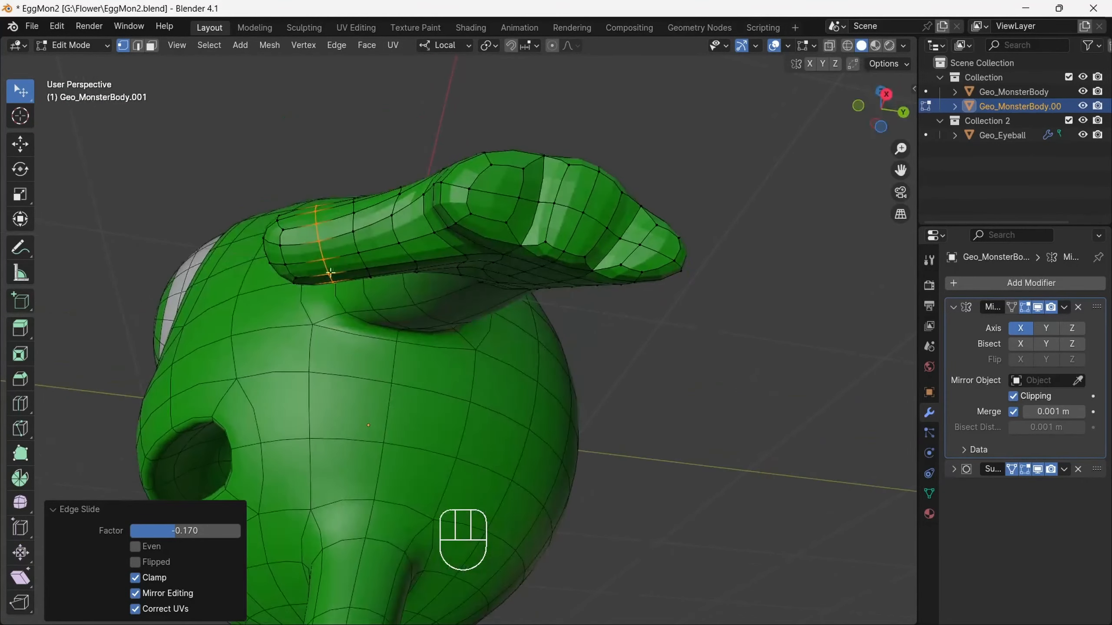
click(320, 234)
drag(881, 113, 760, 242)
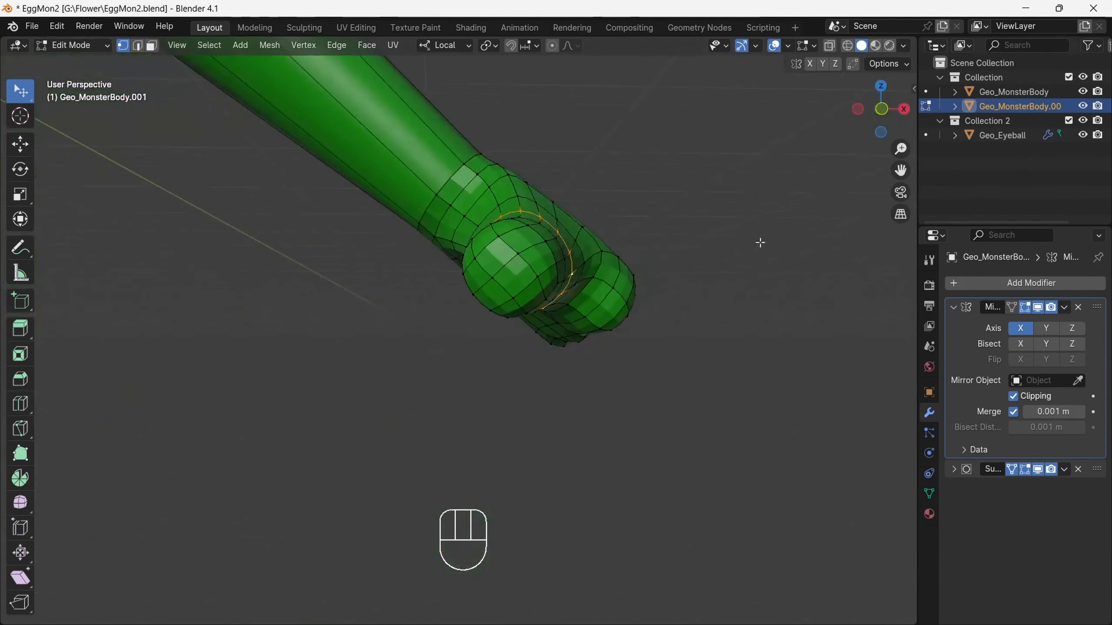
drag(865, 116, 328, 452)
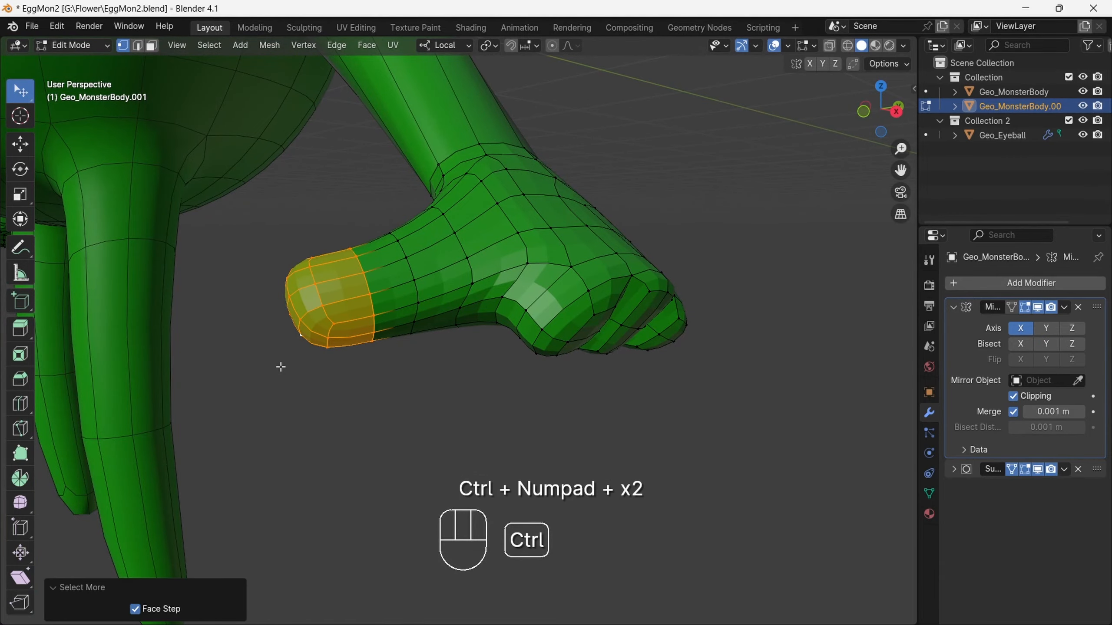
drag(887, 115, 787, 52)
click(261, 320)
drag(881, 114, 747, 101)
click(270, 266)
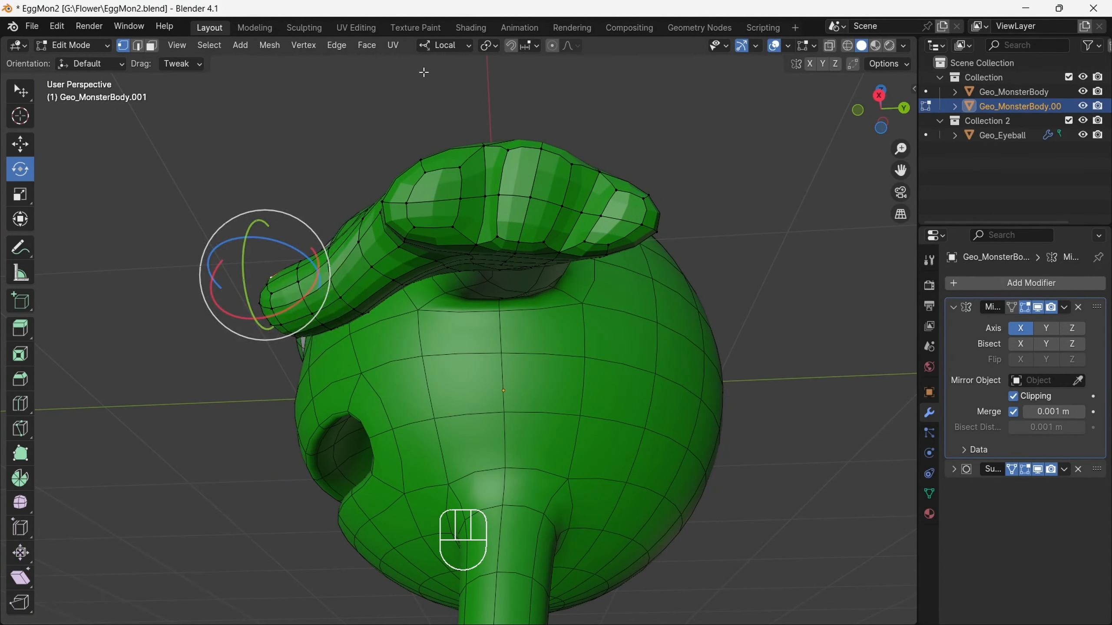
Set the transform orientation to Normal and rotate the thumb's end section about -12 degrees
click(445, 45)
click(415, 118)
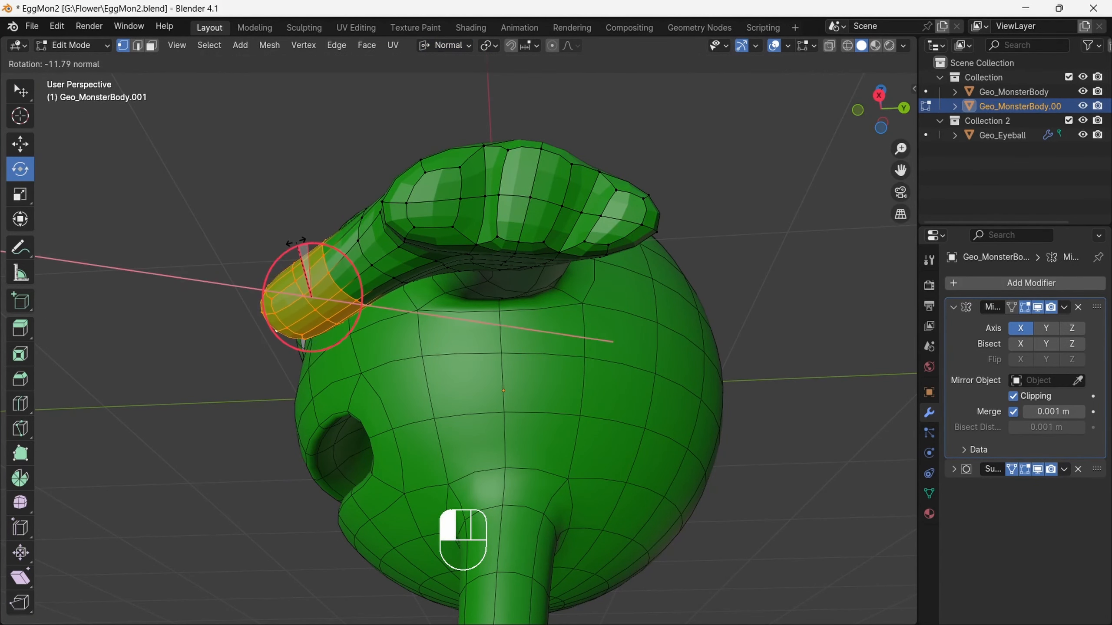
drag(294, 241, 294, 241)
drag(890, 92, 842, 254)
click(842, 254)
Slide the edge loop at the thumb's joint by a factor of about 0.038 and return to the Select tool
scroll(901, 170, up, 2)
drag(875, 103, 803, 95)
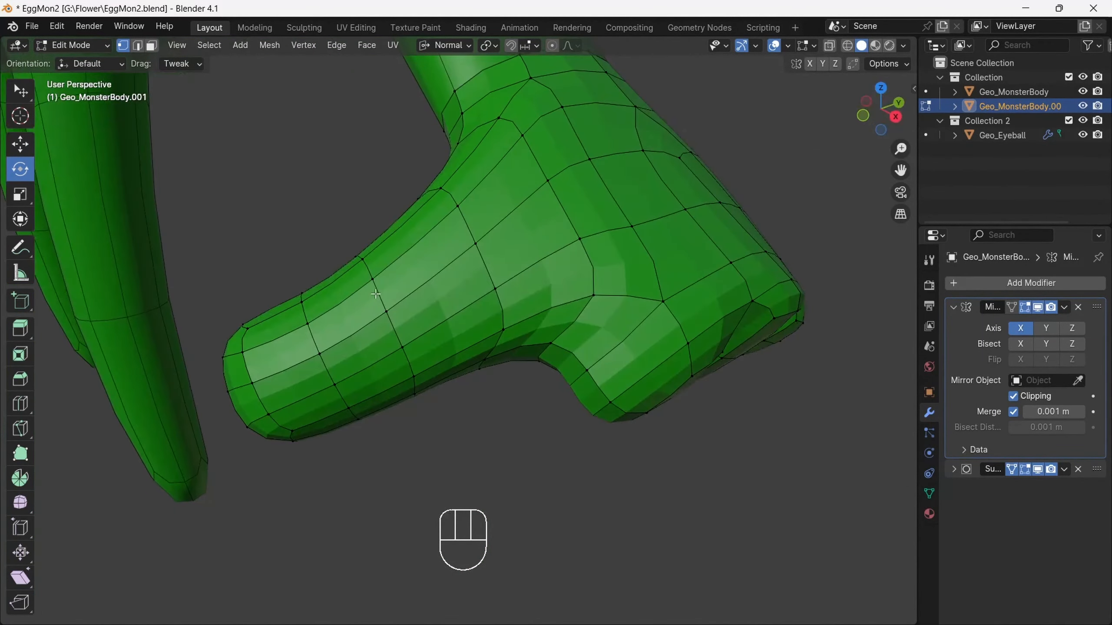
click(411, 320)
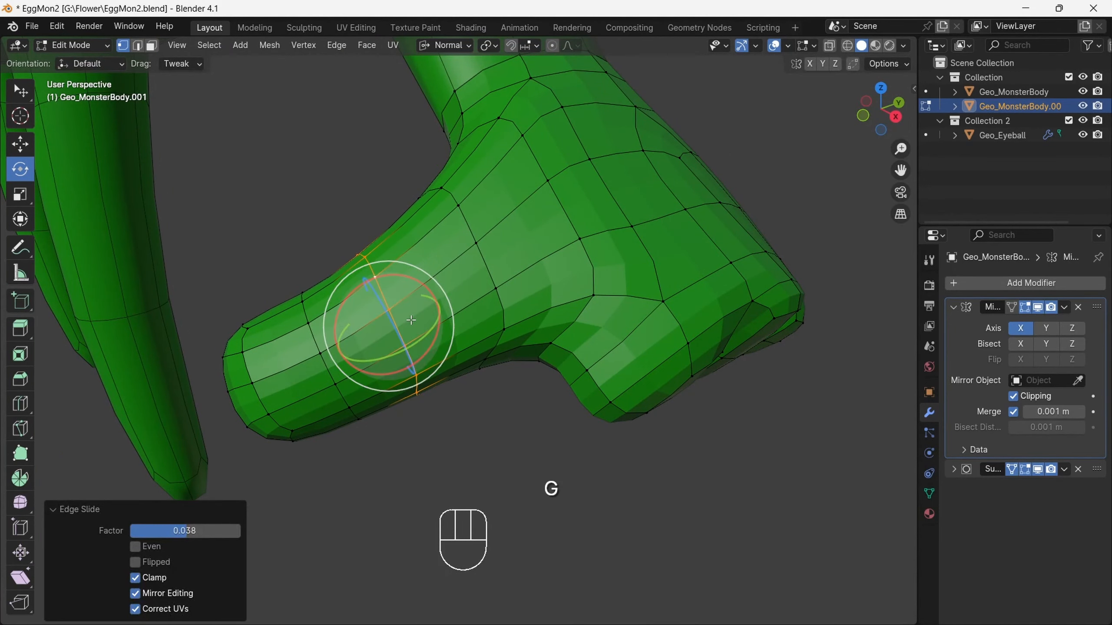
click(23, 92)
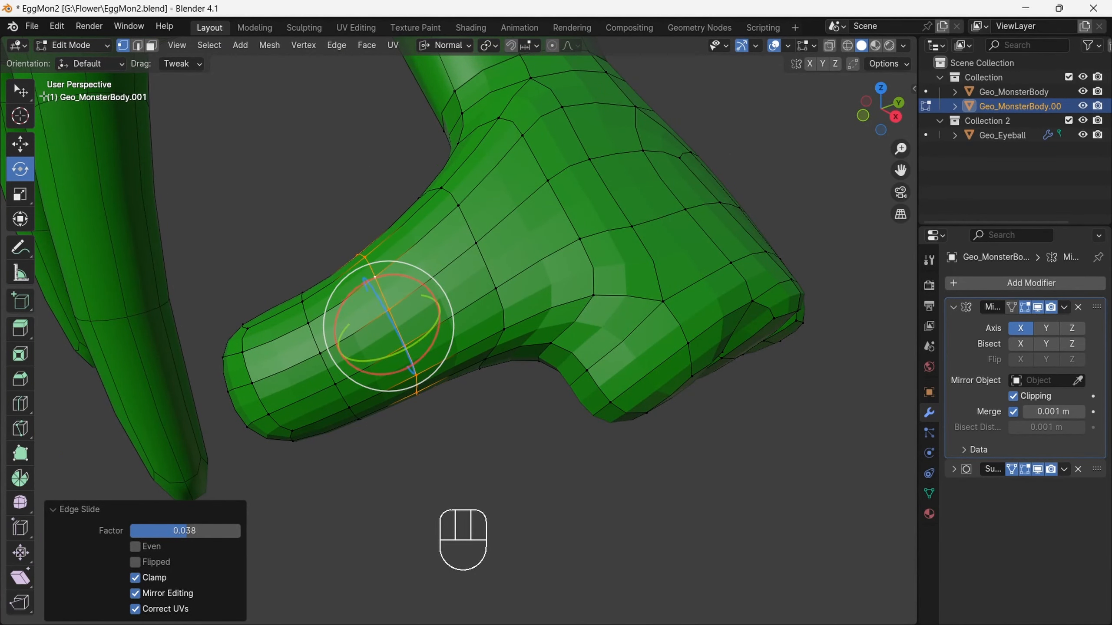
Bevel the joint edges on the thumb's underside about 0.0157 m wide with one segment and add a loop cut through the beveled band
drag(869, 119, 847, 68)
click(379, 214)
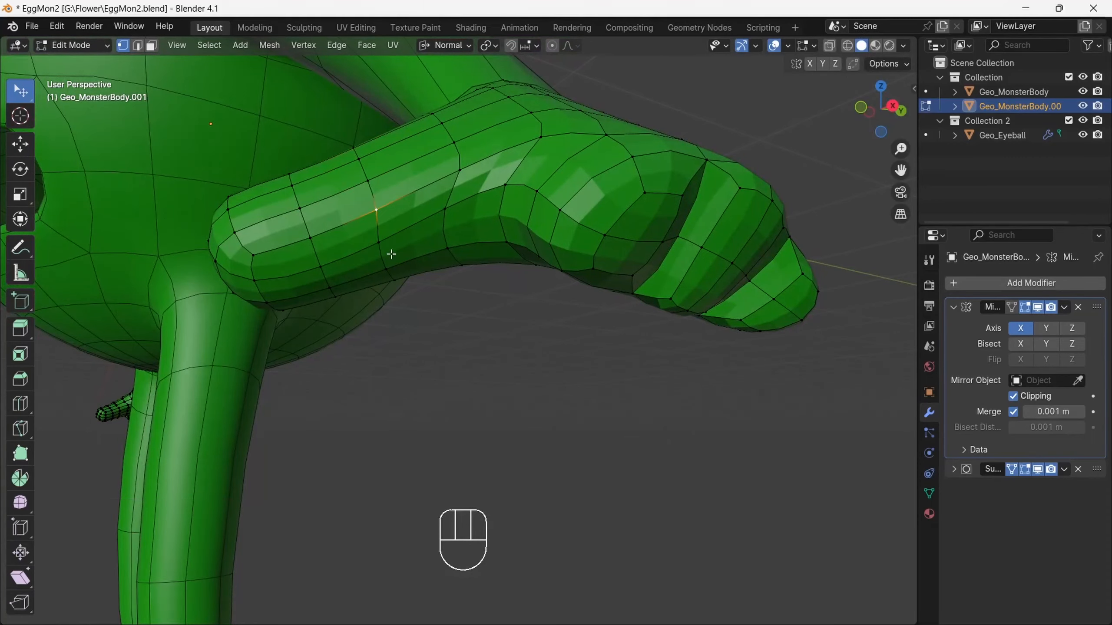
drag(869, 114, 858, 63)
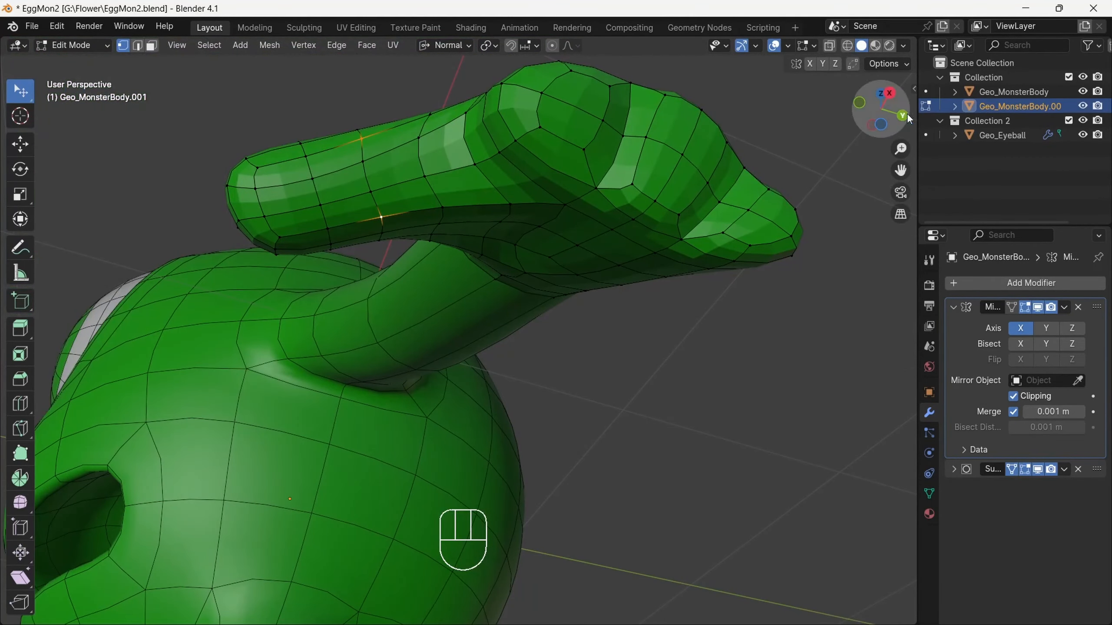
drag(901, 170, 909, 215)
key(ctrl+b)
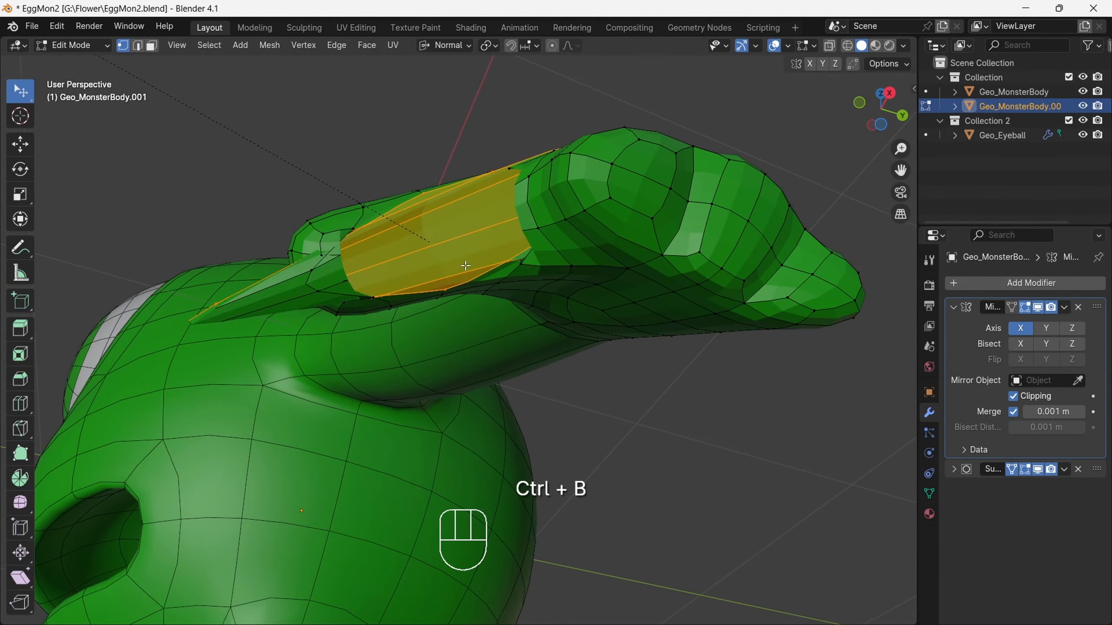
click(479, 258)
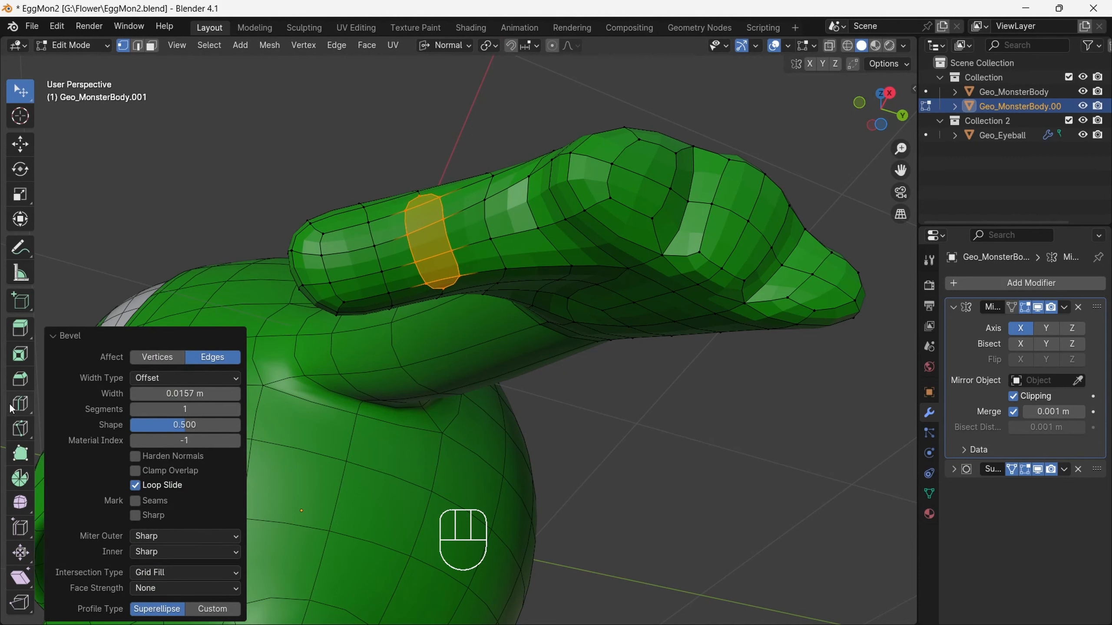
click(433, 230)
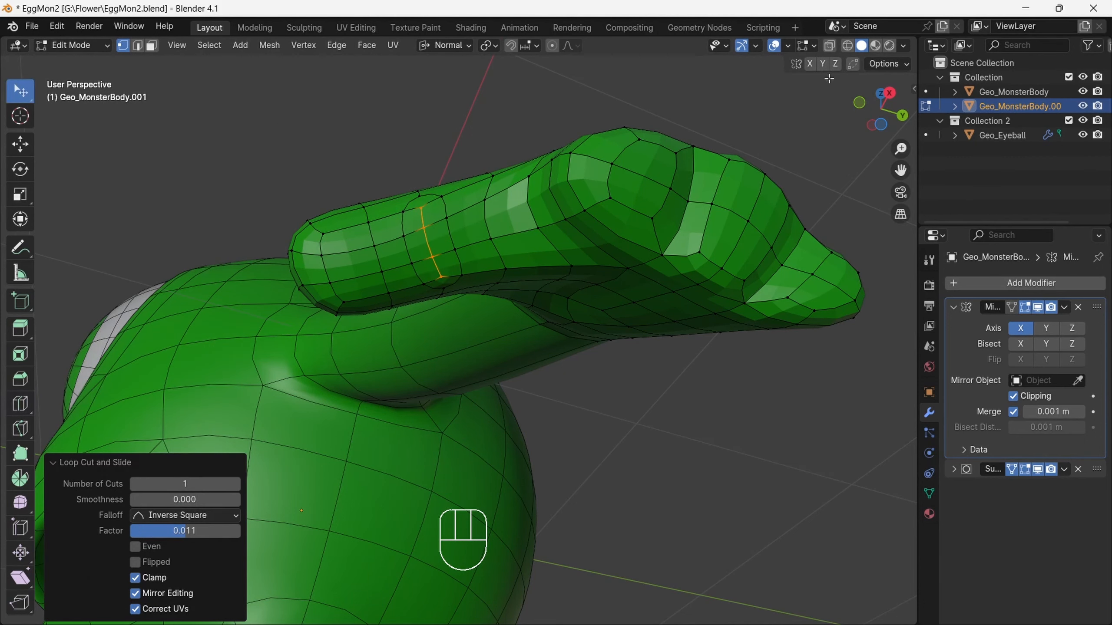
Hide the Subdivision modifier in the viewport and add a loop cut on each side of the thumb's joint loop
drag(872, 113, 931, 258)
click(1035, 467)
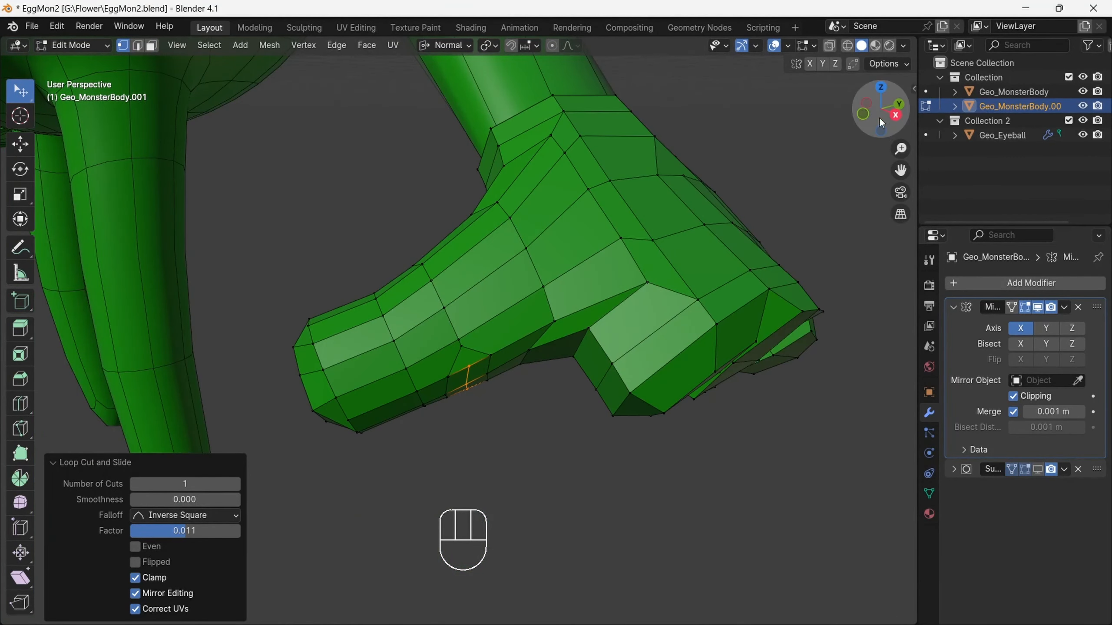
drag(881, 123, 863, 140)
drag(461, 296, 464, 292)
drag(403, 324, 404, 324)
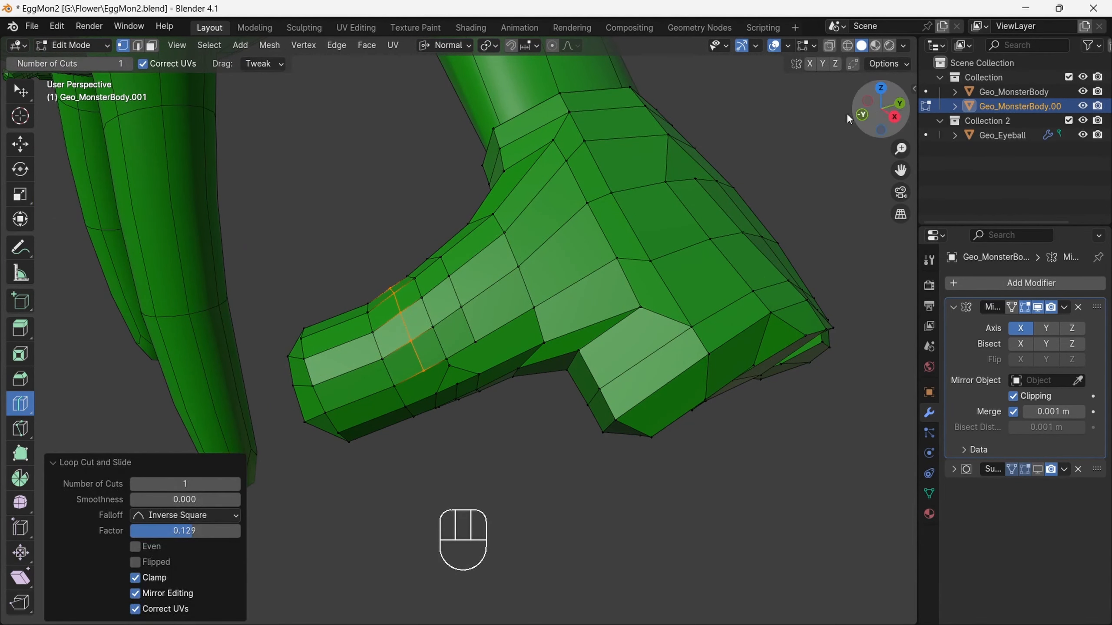
Connect the vertices beside the thumb's joint with new edges on both sides of the thumb
click(477, 342)
middle_drag(475, 362, 464, 289)
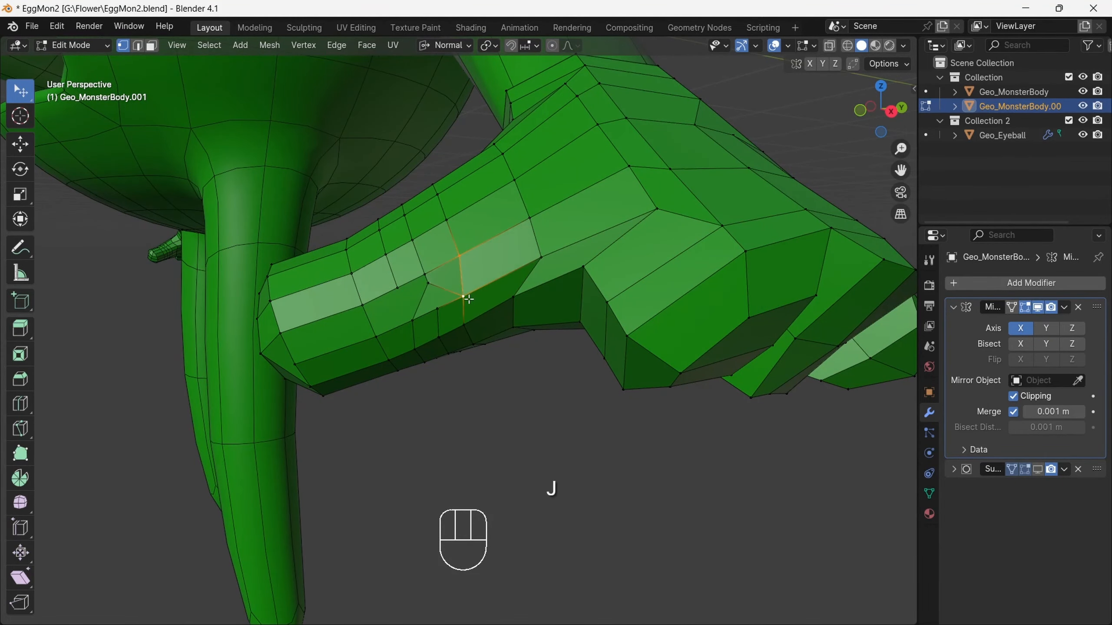
drag(882, 114, 422, 296)
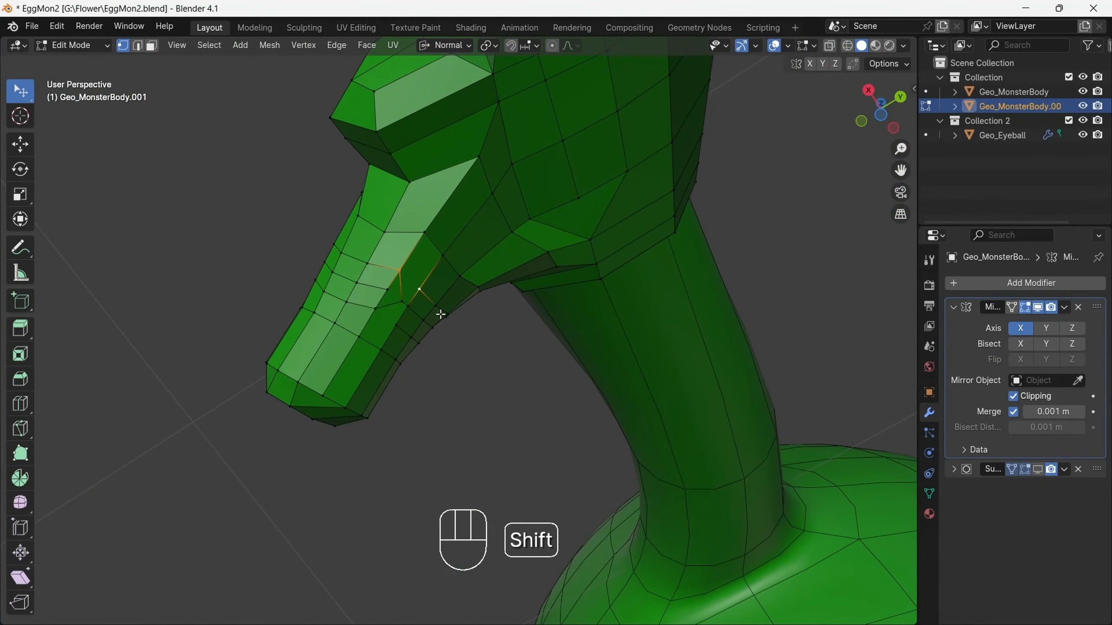
drag(881, 109, 963, 197)
Select the vertex path across the underside of the thumb's joint and adjust it along its normals with Shrink/Fatten
ctrl+click(483, 331)
key(alt+s)
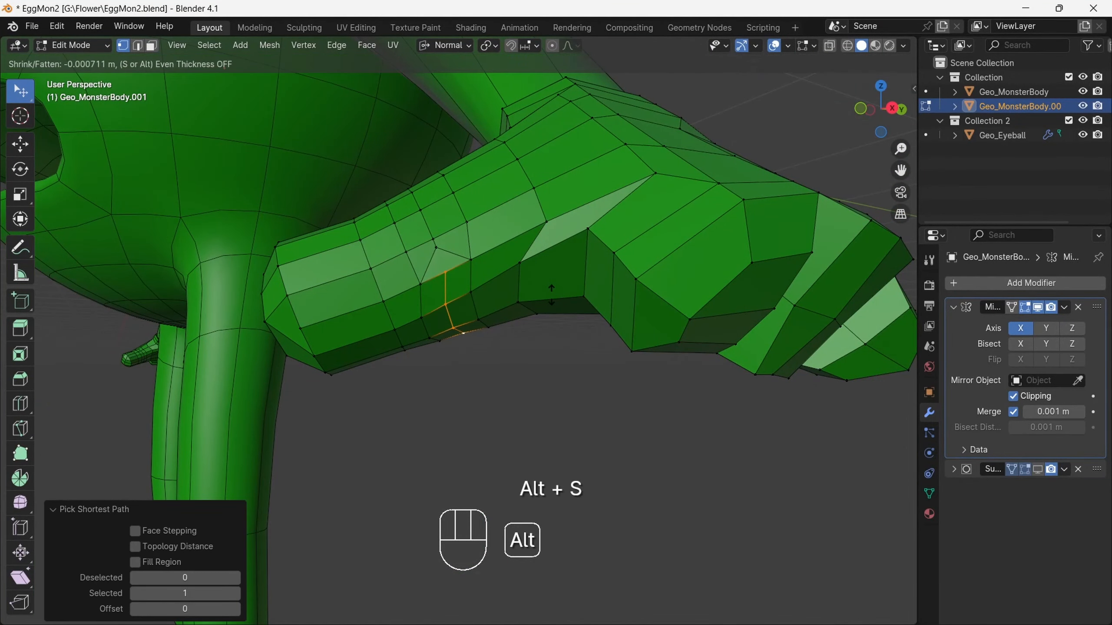
click(550, 295)
Inset the top faces of the thumb's end section by about 0.0077 m and offset them 0.0038 m with Shrink/Fatten to form a nail
drag(867, 132, 628, 296)
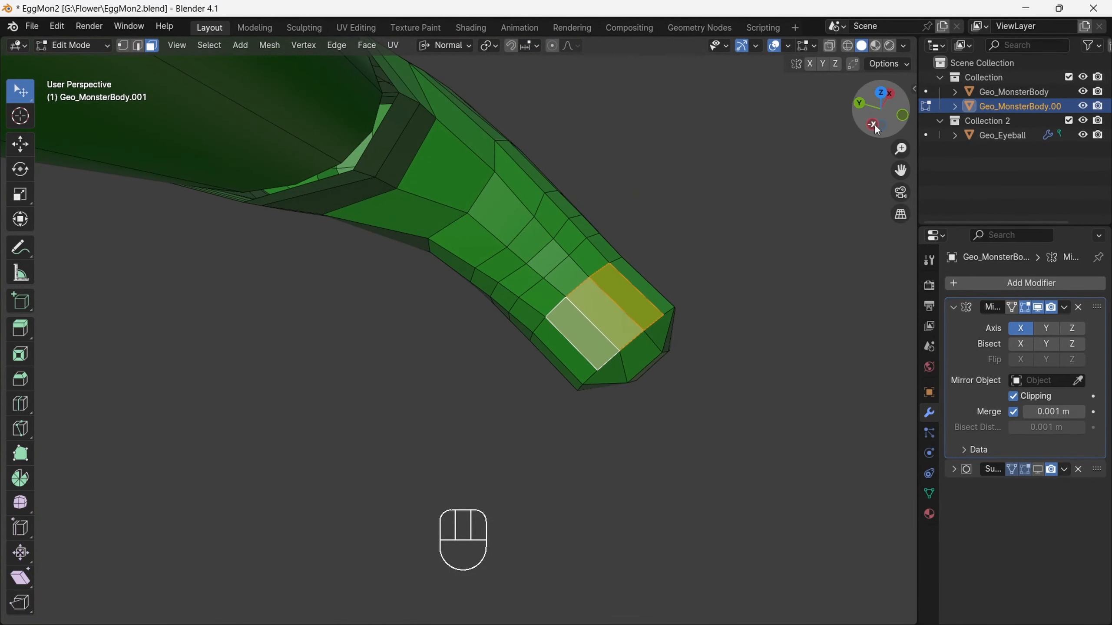
drag(875, 127, 938, 138)
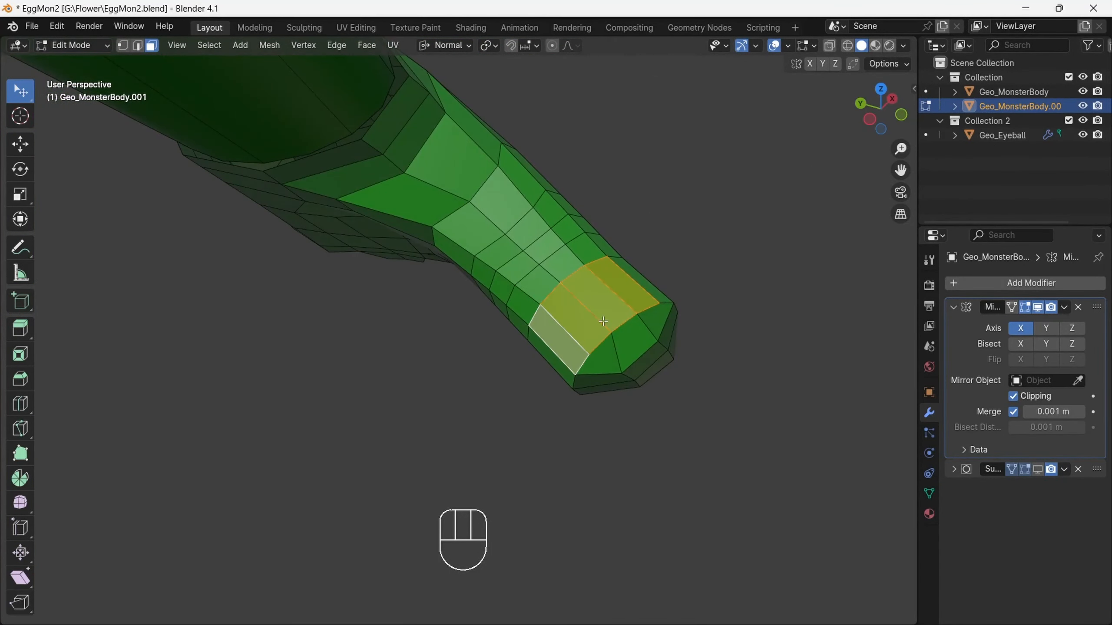
key(i)
click(734, 237)
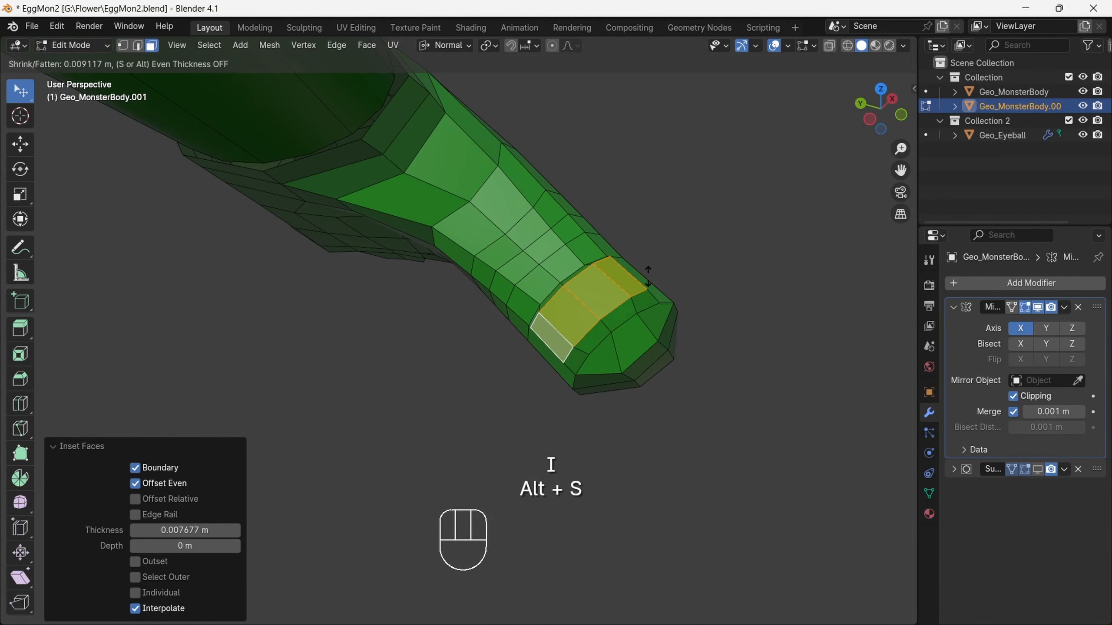
click(651, 279)
Show the Subdivision modifier in the viewport and check the thumb's shape with the overlays temporarily hidden
drag(900, 107, 727, 61)
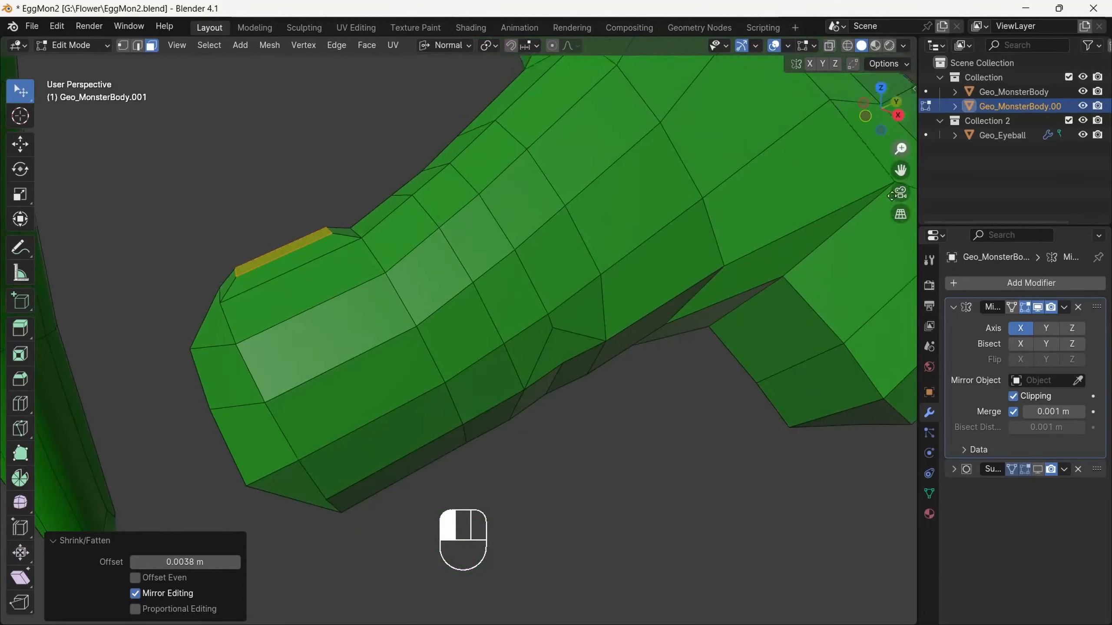
scroll(735, 105, down, 5)
click(778, 49)
drag(879, 112, 920, 140)
click(775, 46)
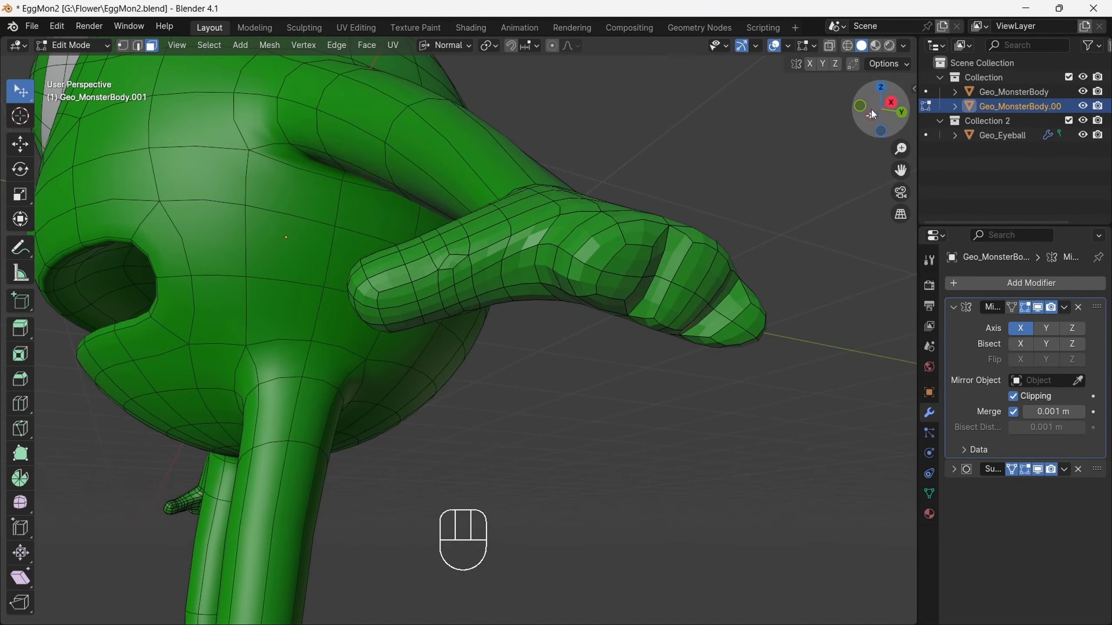
drag(874, 111, 991, 220)
scroll(460, 225, up, 3)
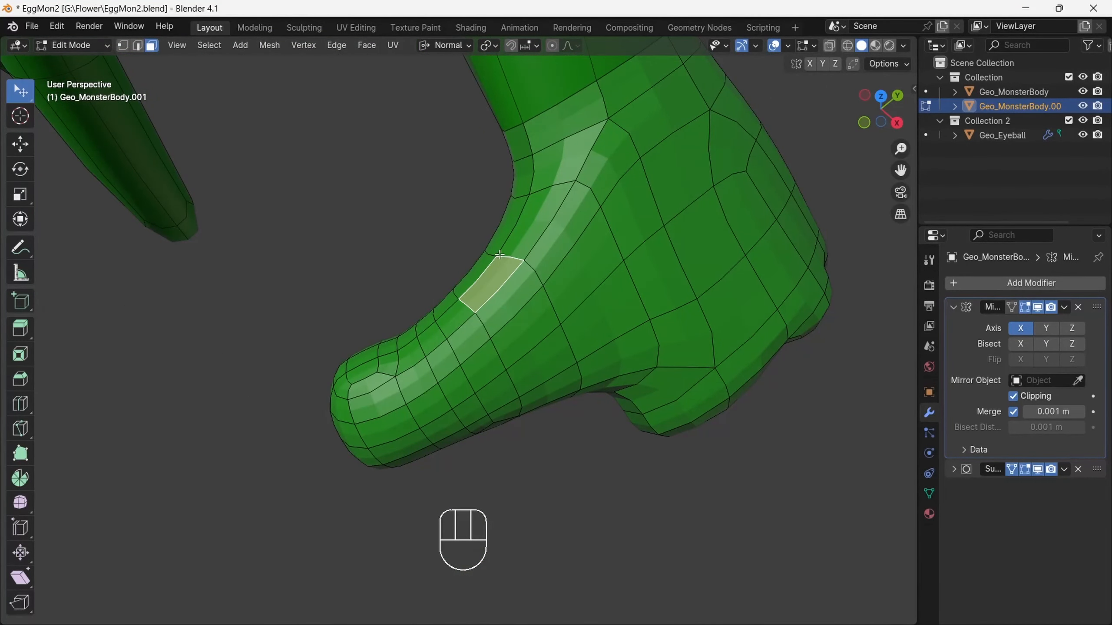
Reshape the upper side of the thumb's base by moving its vertices with proportional editing at a size of 0.038
click(523, 258)
middle_drag(523, 258, 441, 211)
drag(441, 211, 431, 201)
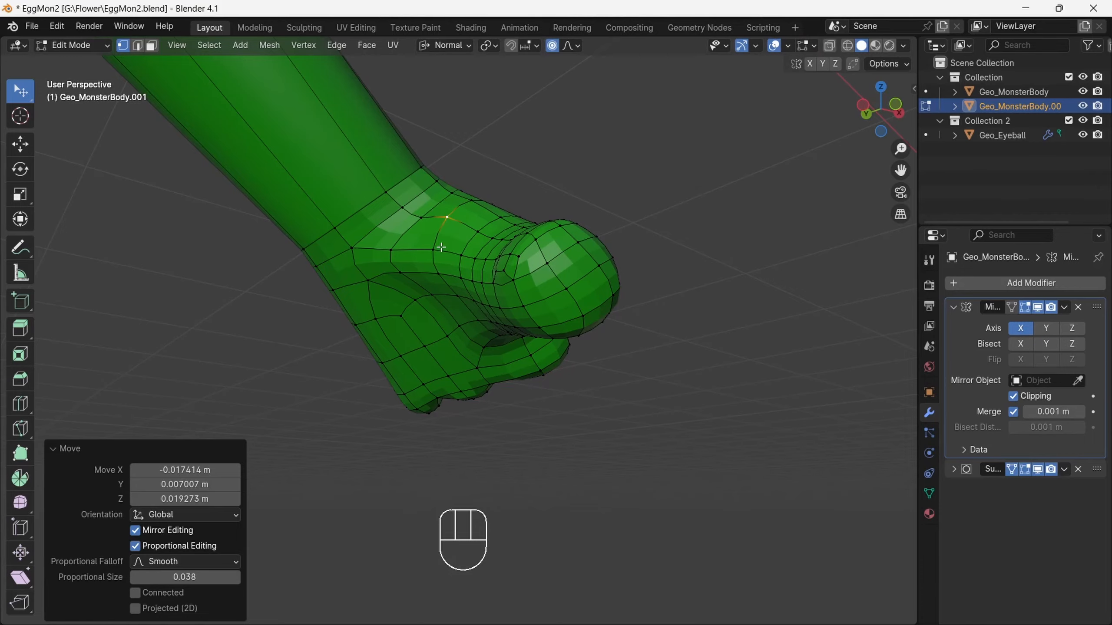
drag(877, 116, 691, 244)
drag(478, 251, 481, 269)
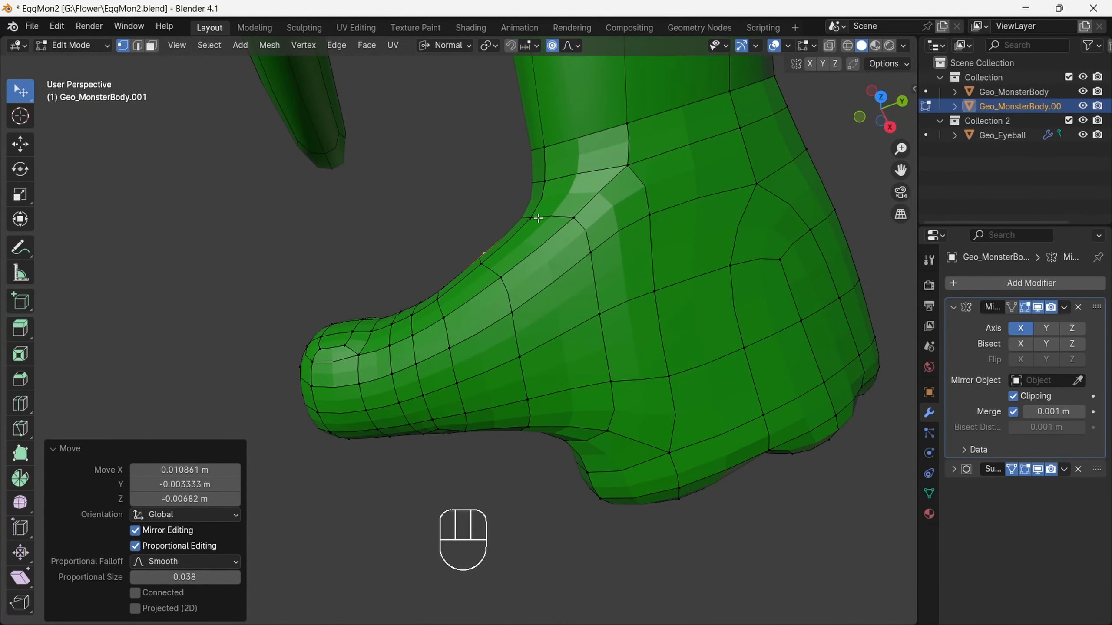
drag(536, 214, 531, 201)
Add a loop cut across the thumb's base, between the existing base loop and the palm
alt+click(513, 324)
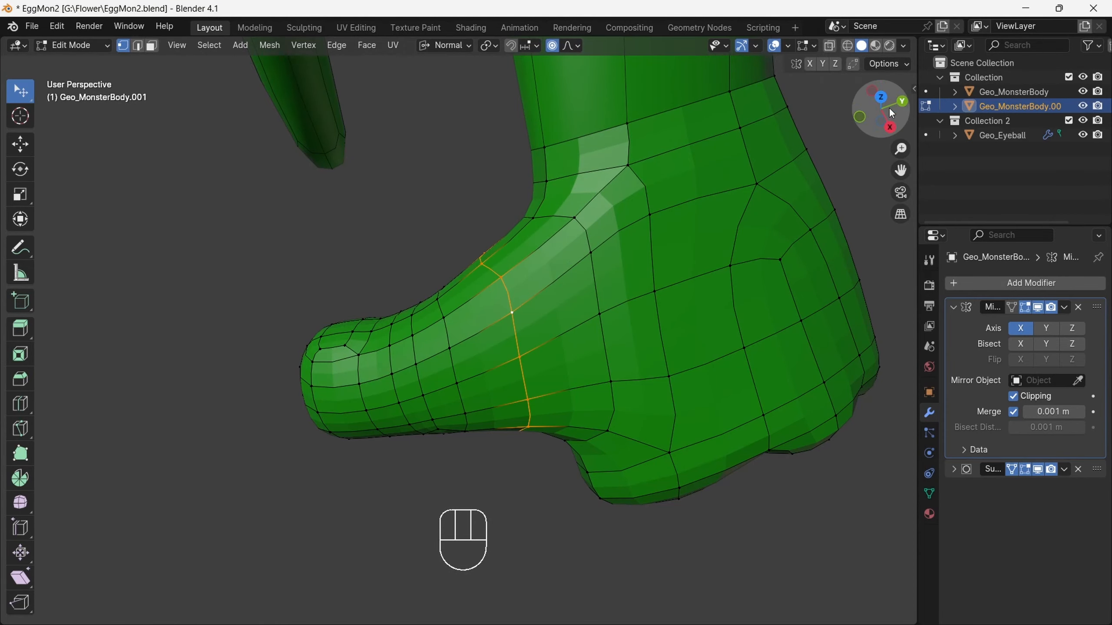
drag(889, 106, 852, 31)
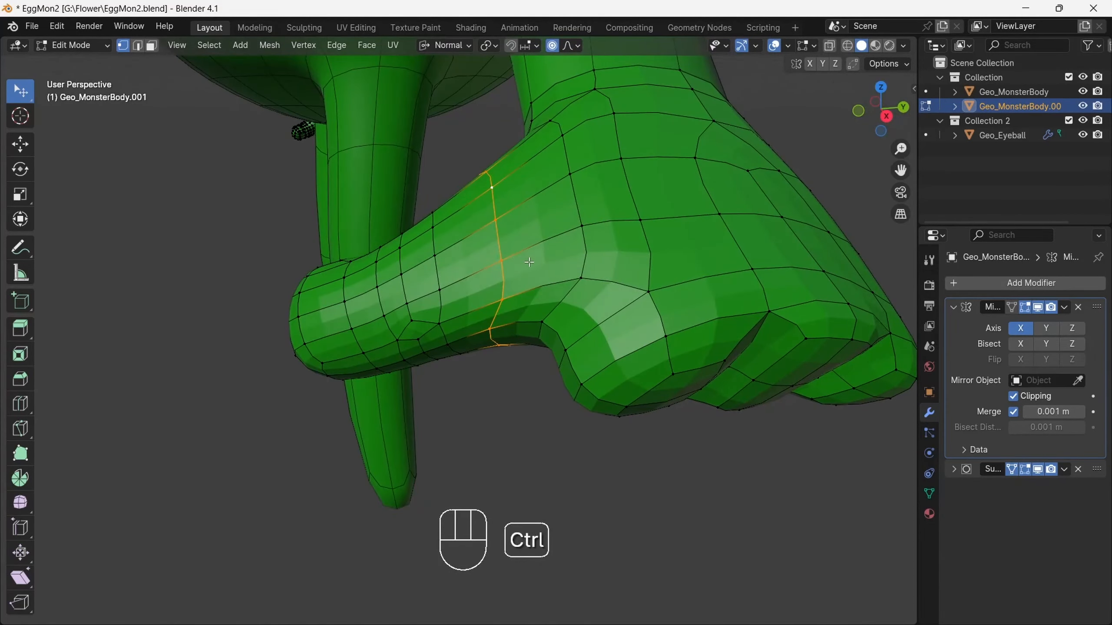
click(554, 263)
drag(886, 109, 884, 10)
Hide the Subdivision modifier and move the vertices where the thumb meets the index knuckle with proportional editing
drag(506, 197, 513, 201)
drag(881, 110, 915, 170)
click(614, 289)
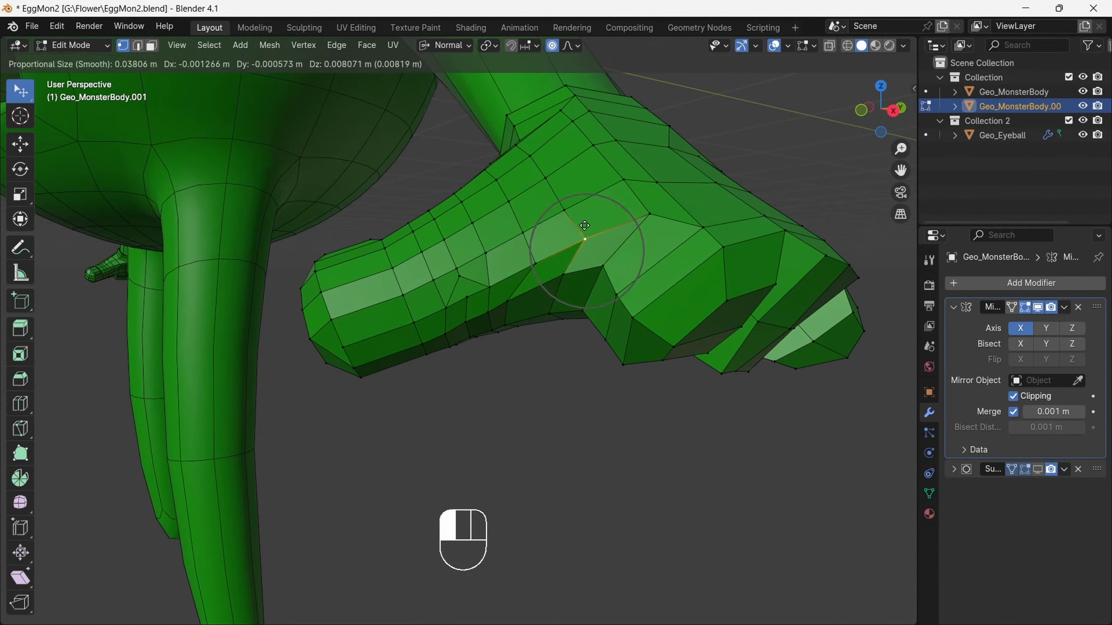
drag(585, 225, 546, 289)
middle_drag(546, 289, 544, 197)
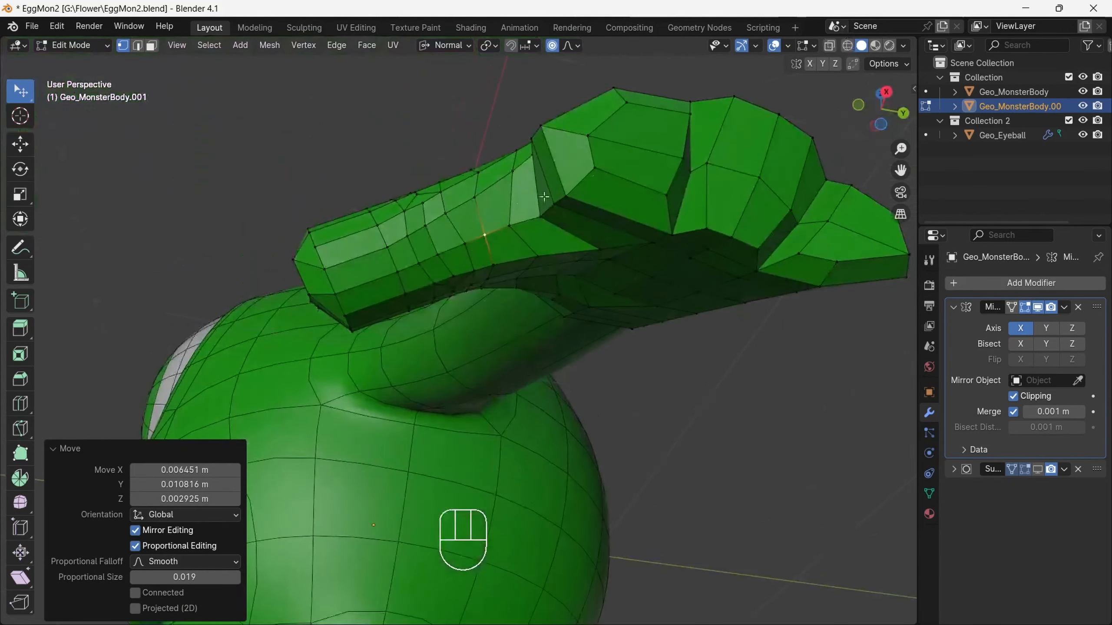
Undo the last vertex move and reposition the vertices around the thumb's base with a proportional size of 0.007
key(ctrl+z)
drag(486, 233, 535, 224)
drag(873, 98, 891, 213)
drag(508, 299, 507, 331)
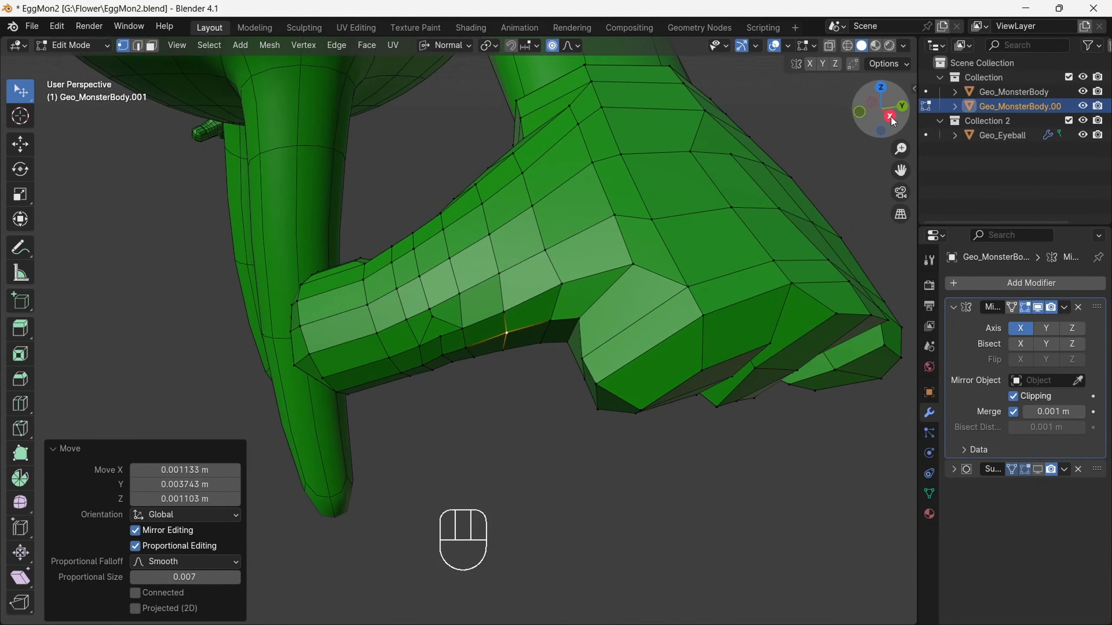
drag(891, 117, 1037, 171)
mouse_move(454, 229)
mouse_down()
mouse_move(424, 251)
mouse_move(457, 237)
mouse_up()
drag(491, 189, 483, 186)
Set the transform orientation to Local and adjust the vertices at the thumbnail's front edge with a proportional size of 0.007
drag(859, 88, 691, 336)
double_click(493, 224)
click(497, 222)
click(553, 367)
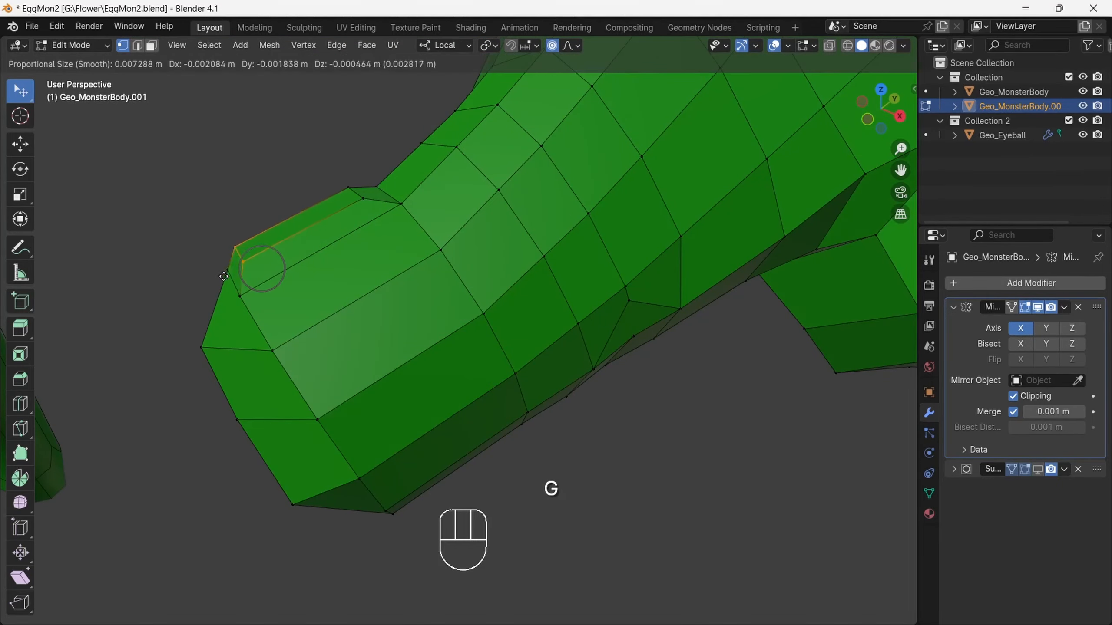
click(216, 285)
Check the smoothed hand and thumb from several angles with the viewport overlays hidden and shown again
drag(974, 80, 819, 117)
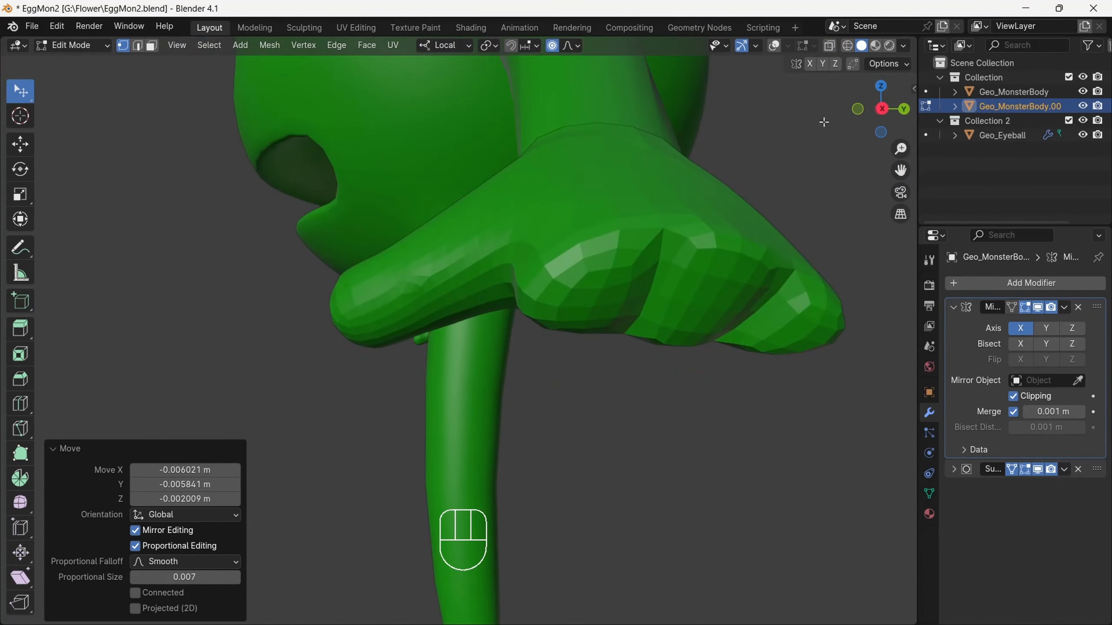
drag(900, 149, 901, 186)
drag(879, 112, 847, 61)
click(774, 45)
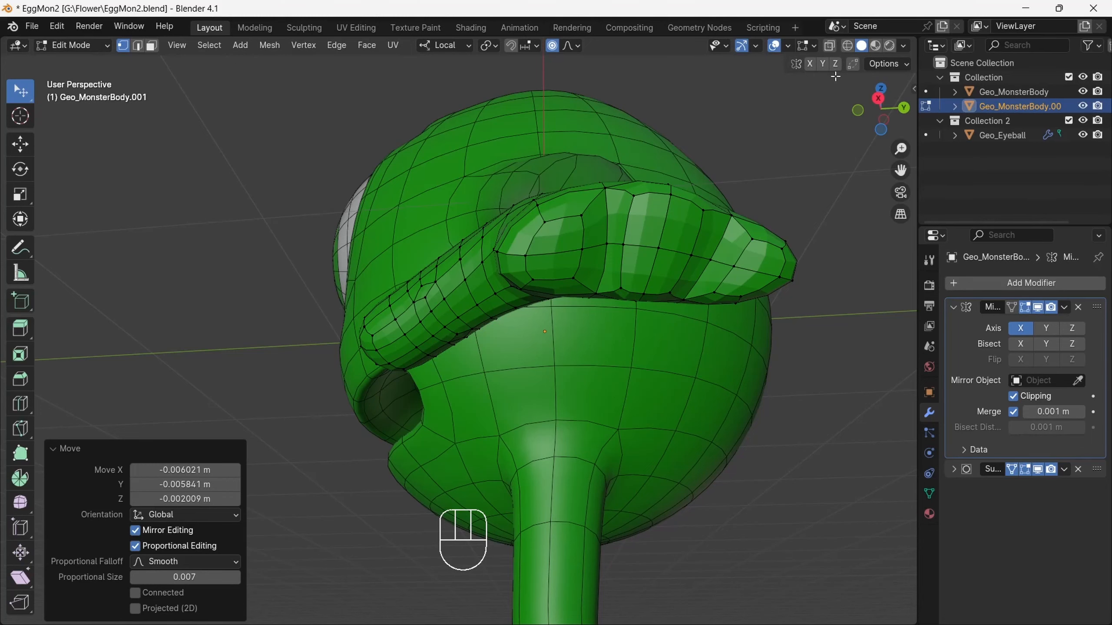
drag(890, 100, 890, 61)
Try to move the edge loop at the thumb's base with a proportional size of about 0.074
click(474, 254)
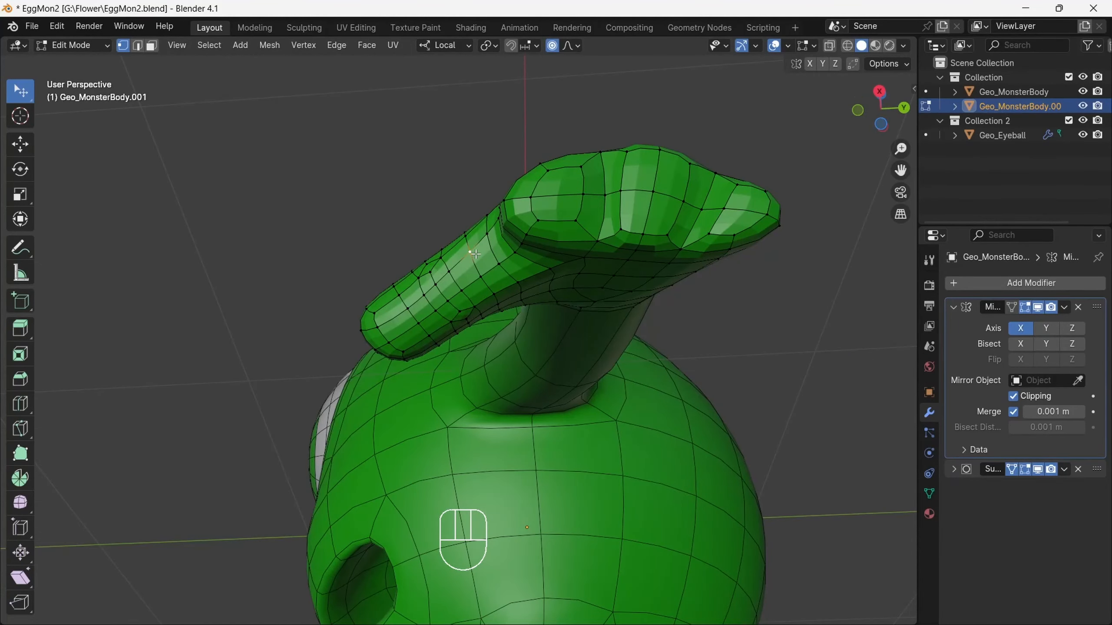
drag(892, 102, 889, 115)
key(g)
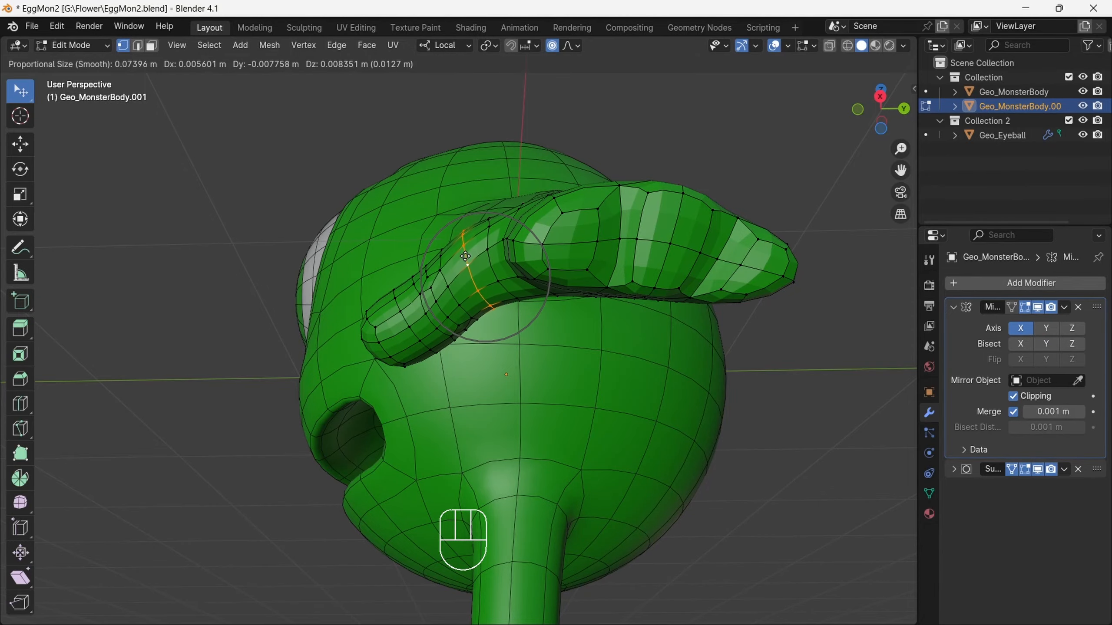
click(465, 256)
drag(861, 97, 884, 221)
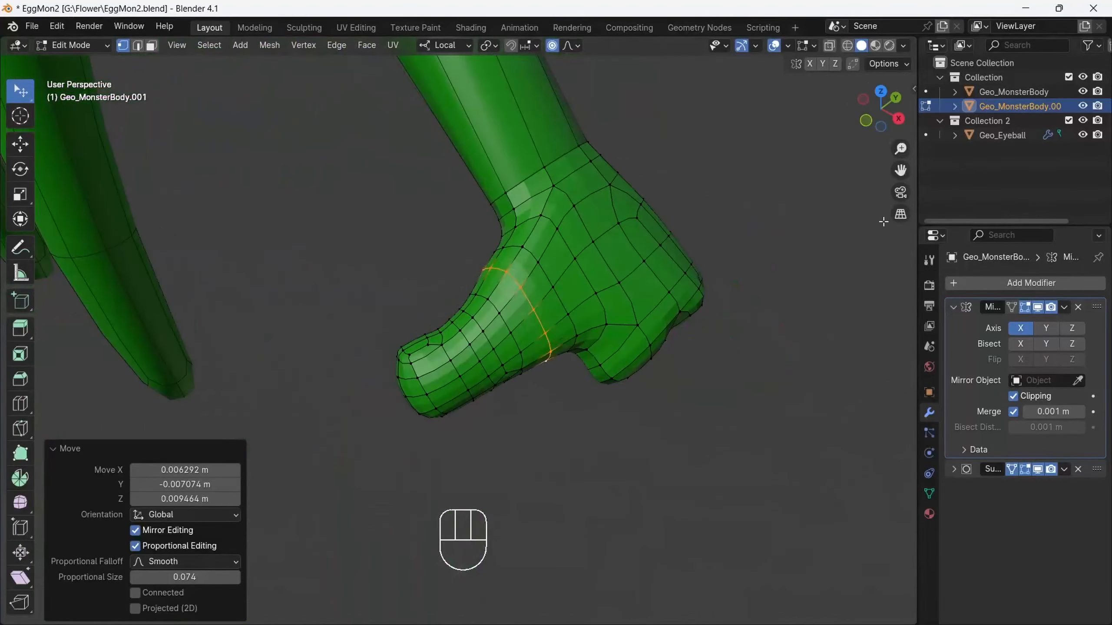
Check the bent thumb without overlays and undo the last move of its base loop
click(883, 221)
drag(883, 116, 774, 39)
drag(877, 101, 892, 50)
key(ctrl+z)
key(ctrl+z)
Switch to face selection and select the end faces of the index finger's knuckle
drag(891, 101, 175, 109)
click(561, 287)
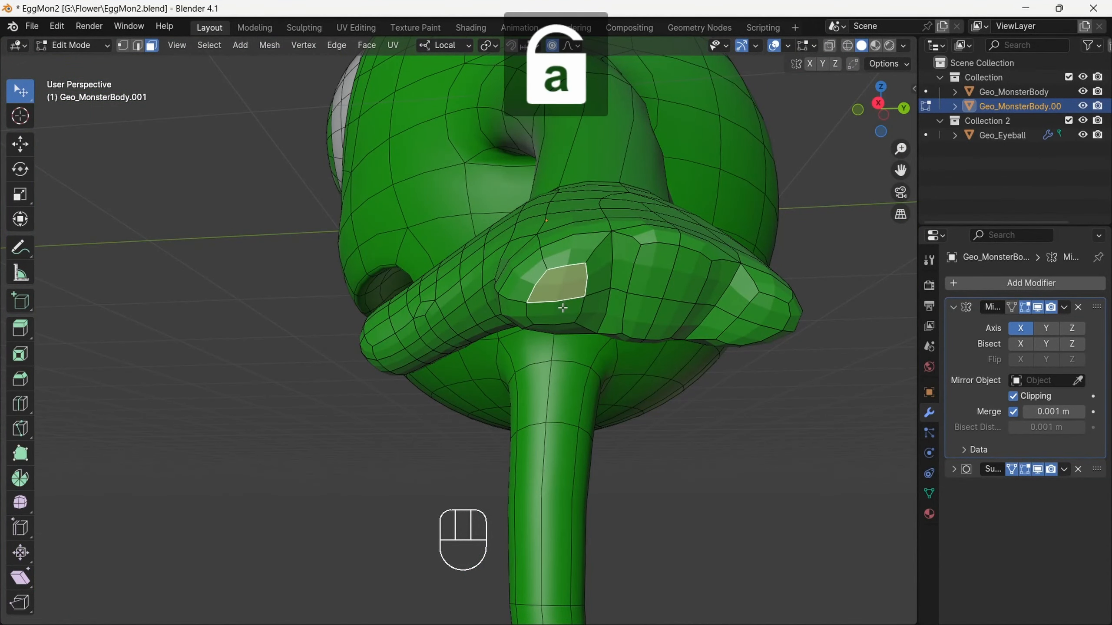
shift+click(558, 314)
drag(882, 109, 958, 210)
right_click(704, 171)
mouse_move(704, 171)
click(779, 185)
mouse_move(901, 170)
mouse_down()
mouse_move(840, 116)
mouse_move(951, 92)
mouse_move(807, 150)
mouse_move(761, 131)
mouse_up()
Set up an annotation layer and sketch a finger guide line with three joint marks beside the hand
click(19, 247)
click(127, 64)
click(219, 113)
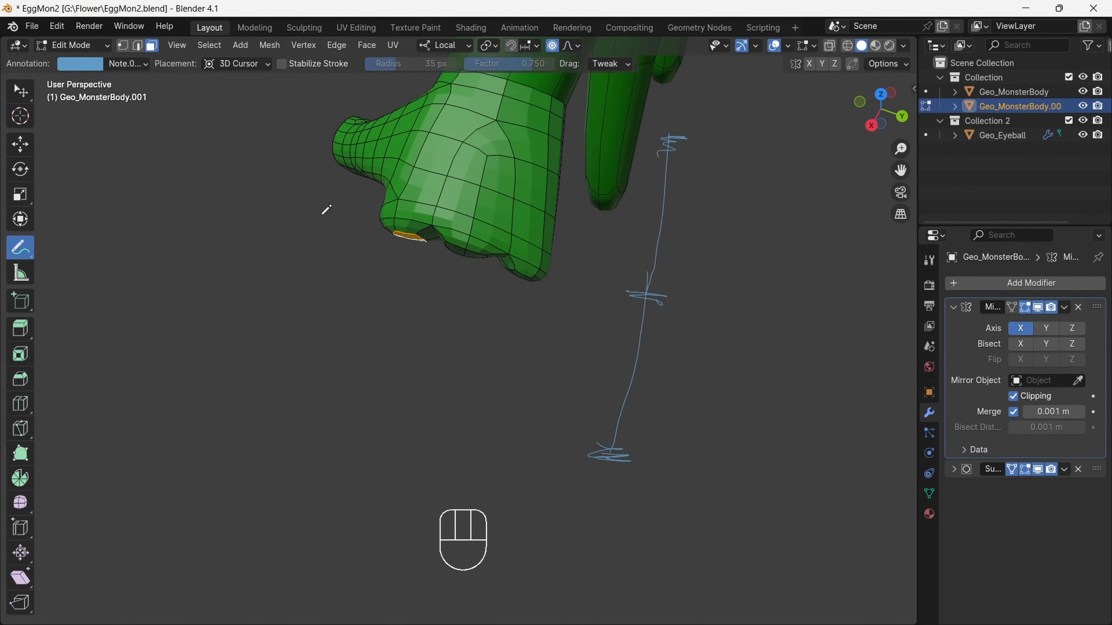
Extrude the index finger from the knuckle faces in three segments, the first about 0.118 m and the last about 0.064 m
click(20, 90)
key(e)
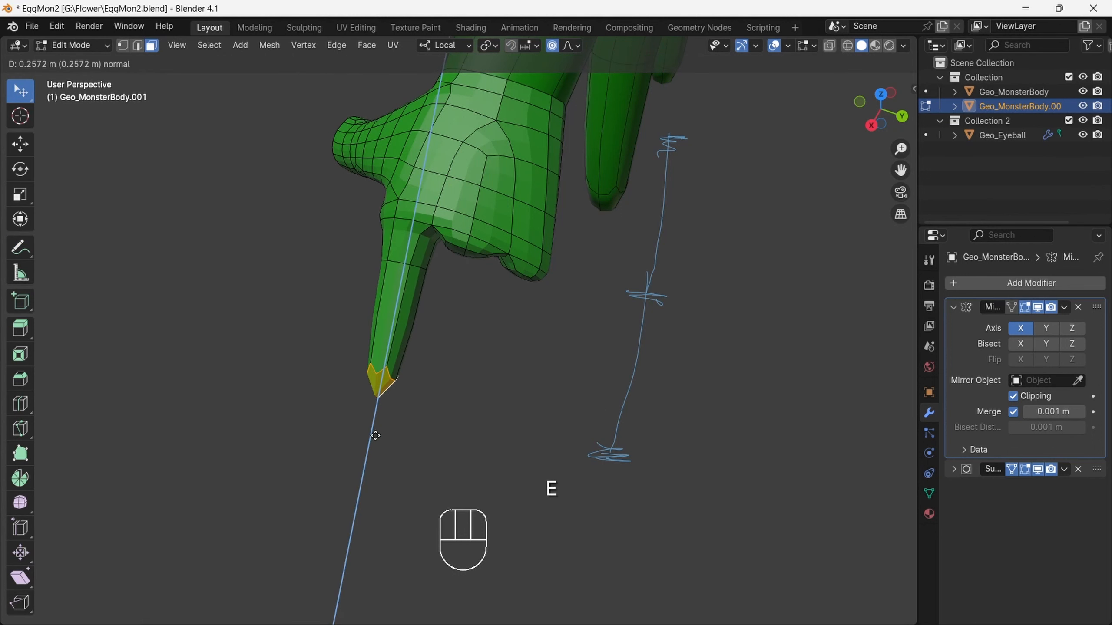
click(394, 351)
key(e)
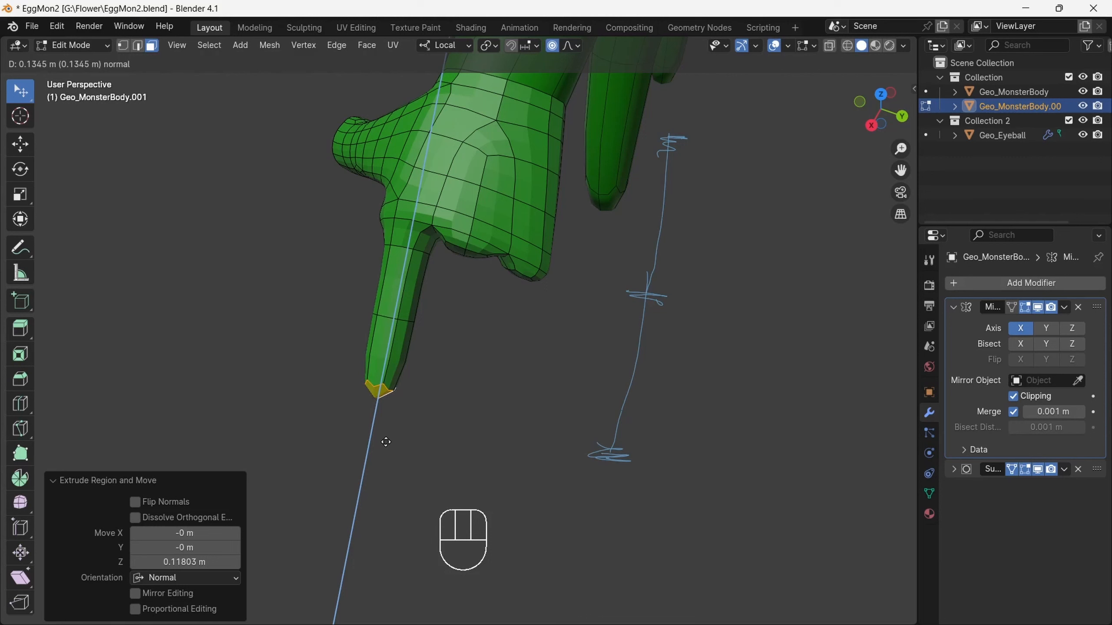
click(387, 437)
key(e)
click(371, 471)
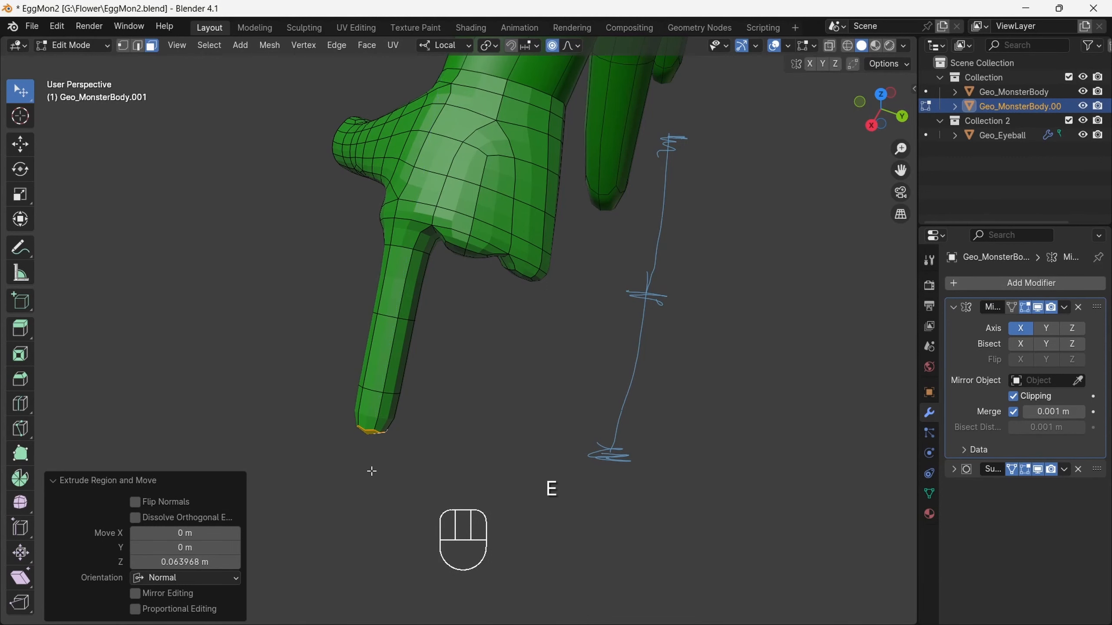
Slide the index finger's base loop and middle joint loop slightly toward the palm
key(2)
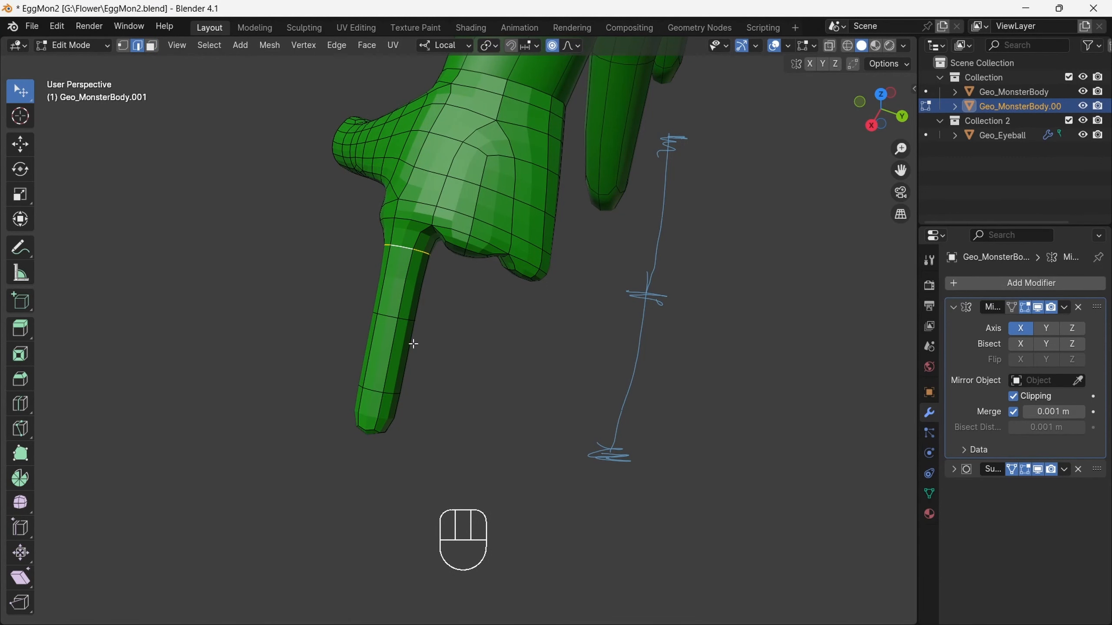
key(g)
key(g)
click(414, 302)
click(392, 316)
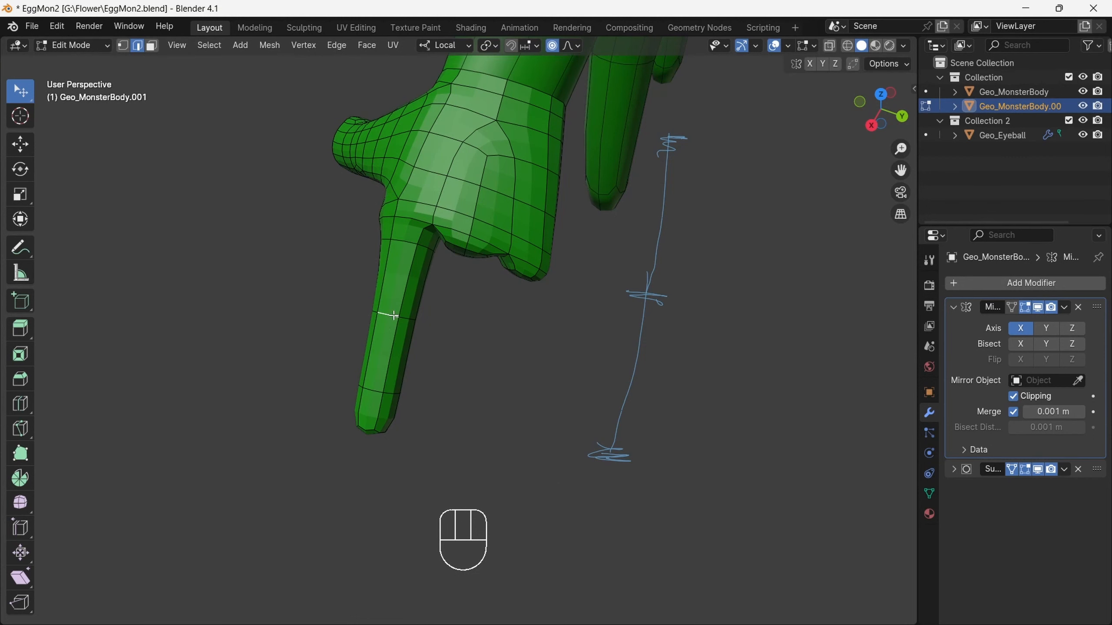
key(g)
key(g)
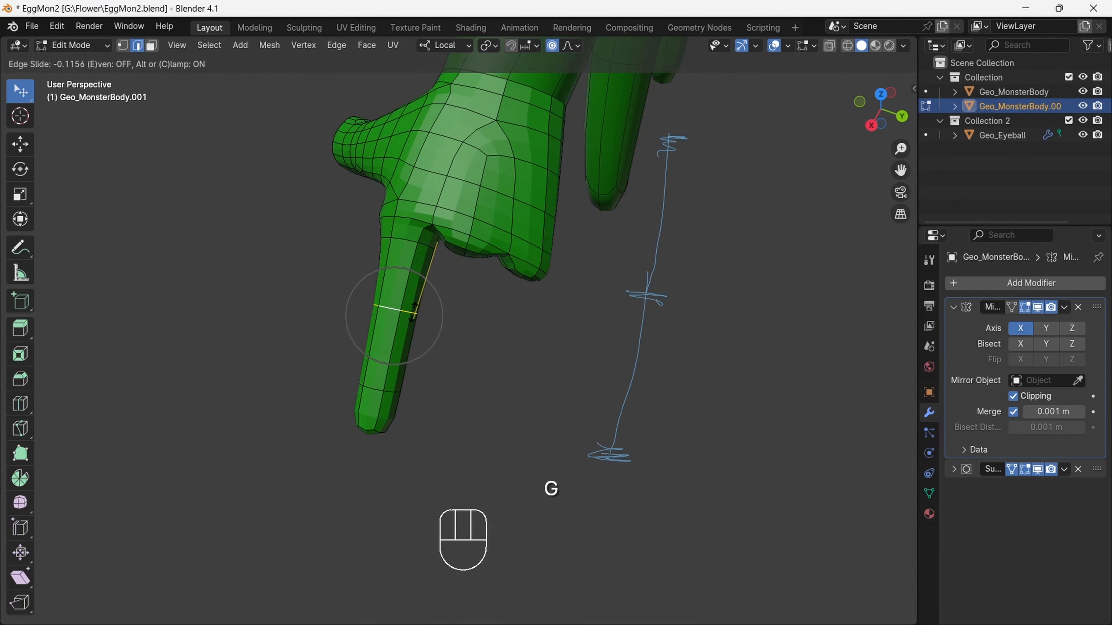
click(413, 307)
Slide the index finger's outer edge loop toward the middle joint by a factor of about -0.541
click(380, 389)
key(g)
key(g)
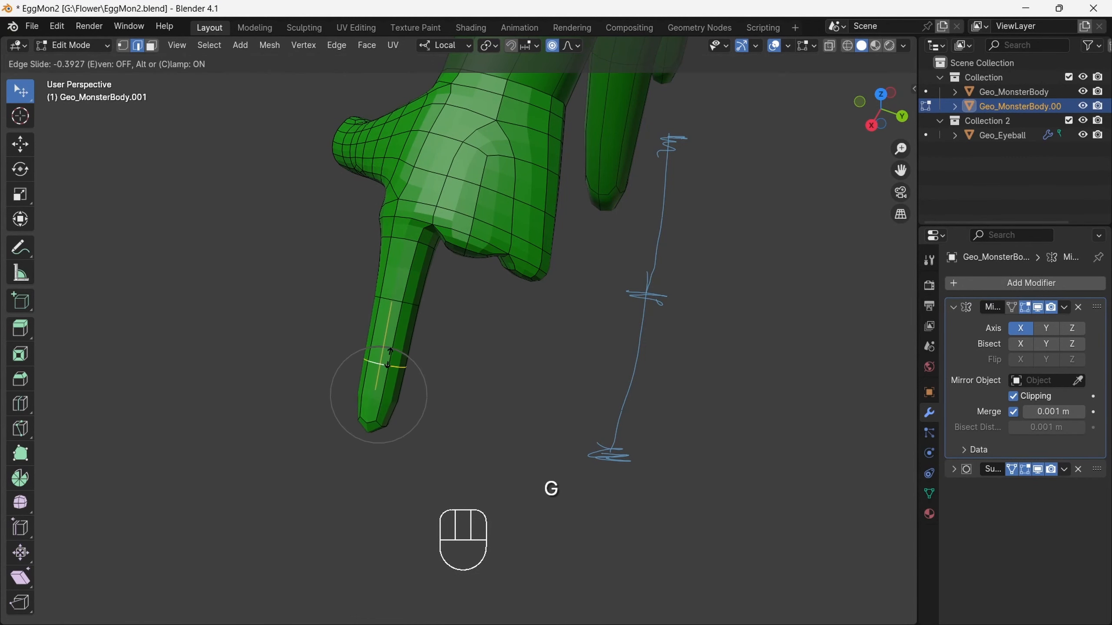
click(395, 351)
Add a single loop cut near the index finger's tip with a factor of 0.072 and return to the Select tool
click(382, 389)
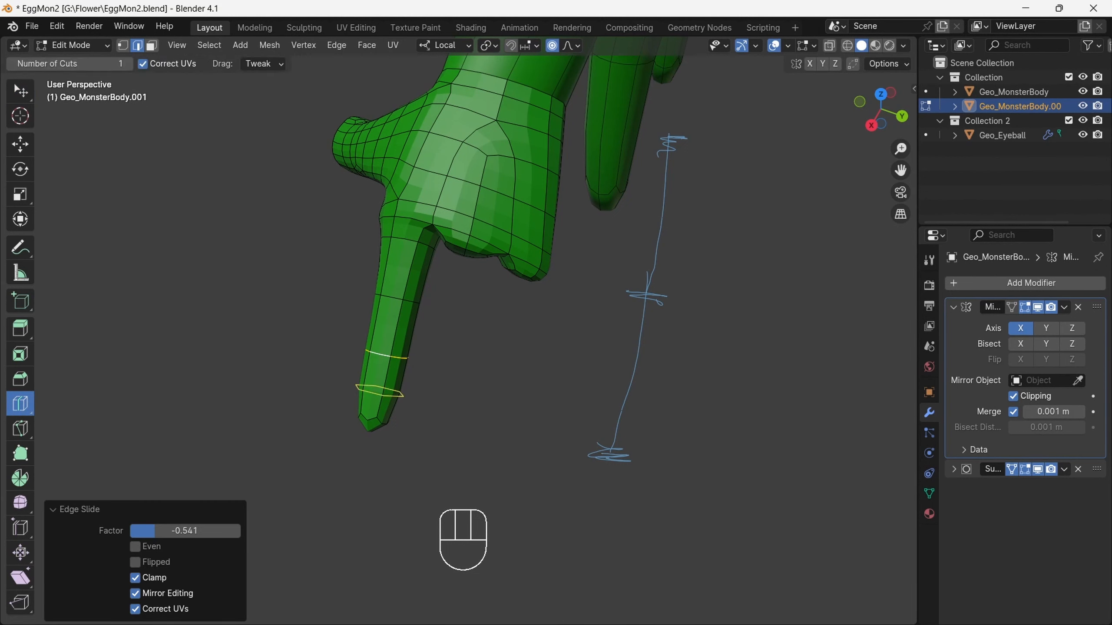
key(g)
key(g)
click(393, 385)
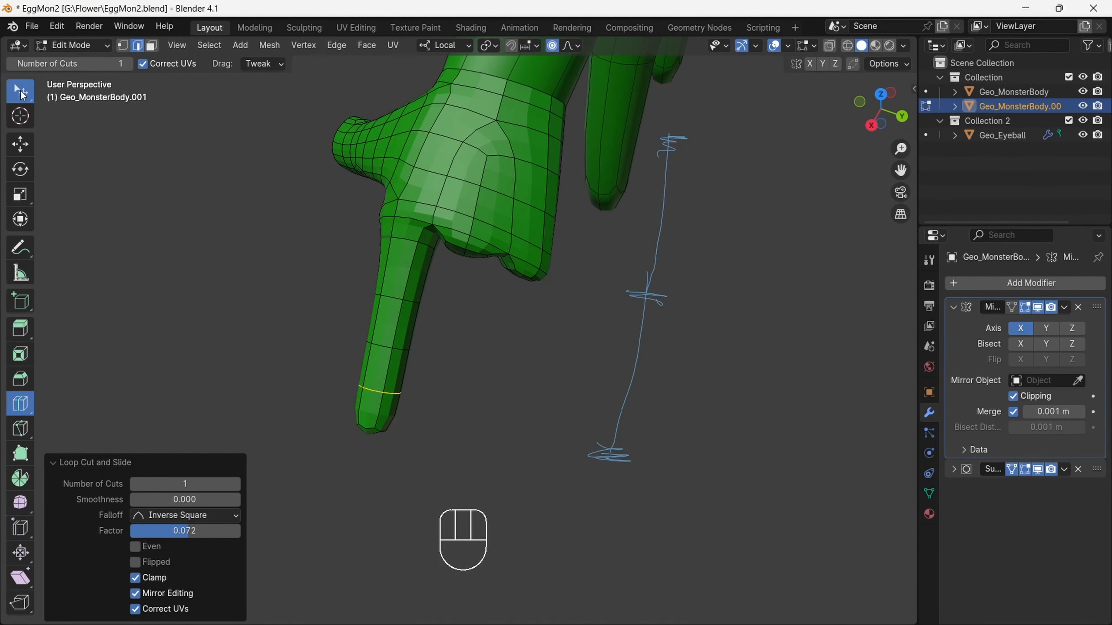
click(22, 96)
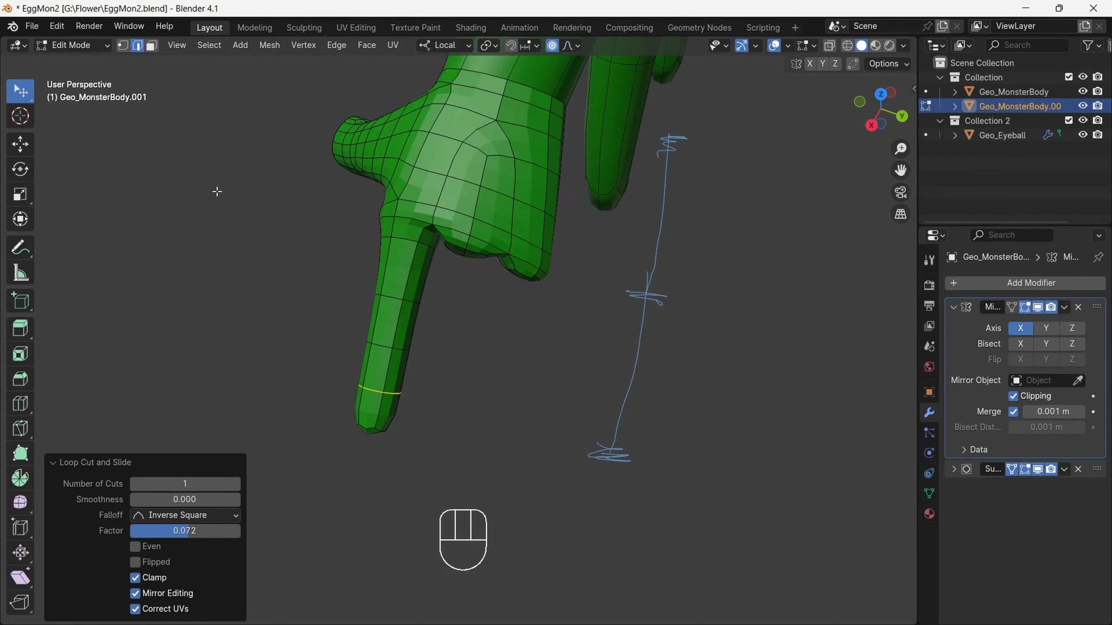
Snap the 3D cursor to the index finger's base edge loop and turn on the 3D cursor overlay
click(462, 252)
middle_drag(463, 259, 254, 166)
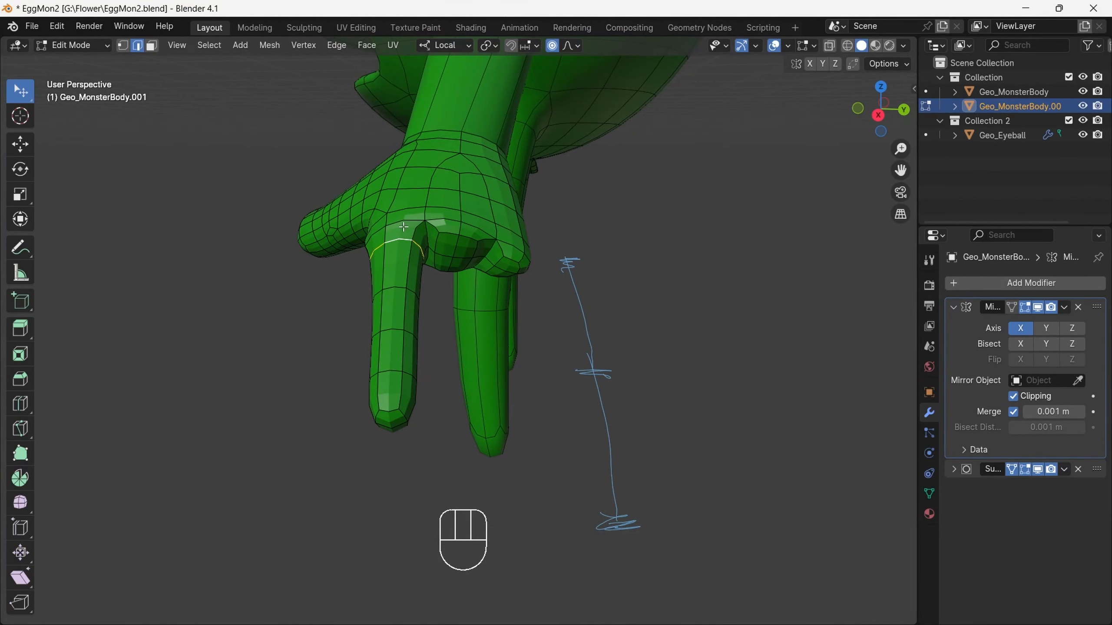
middle_drag(431, 242, 543, 215)
key(shift+s)
click(535, 305)
middle_drag(534, 286, 802, 79)
click(787, 45)
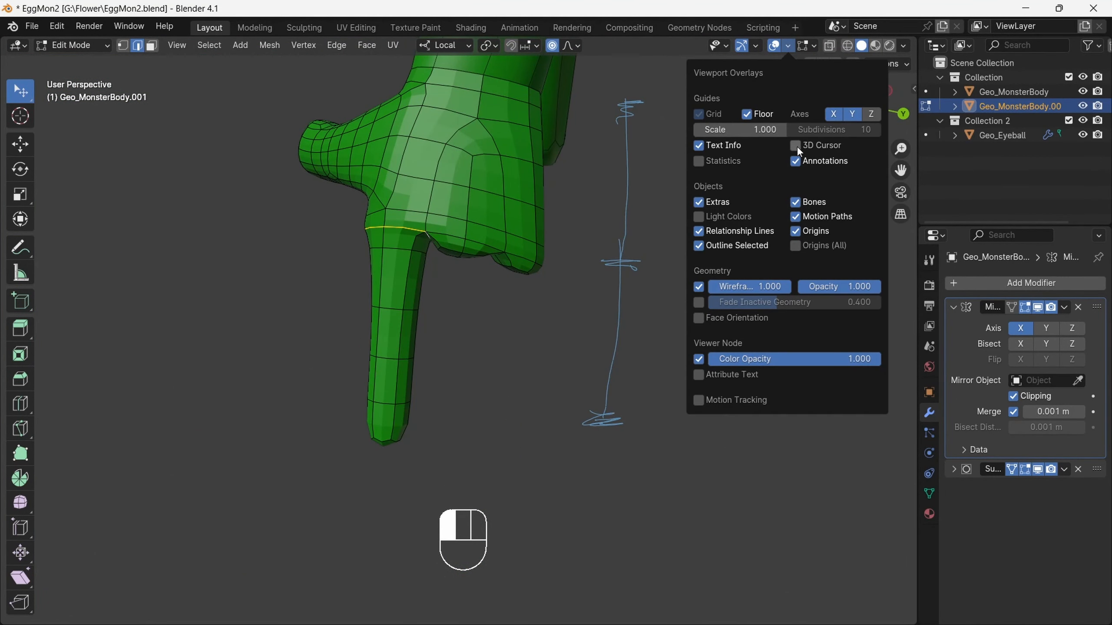
click(796, 147)
drag(881, 114, 869, 5)
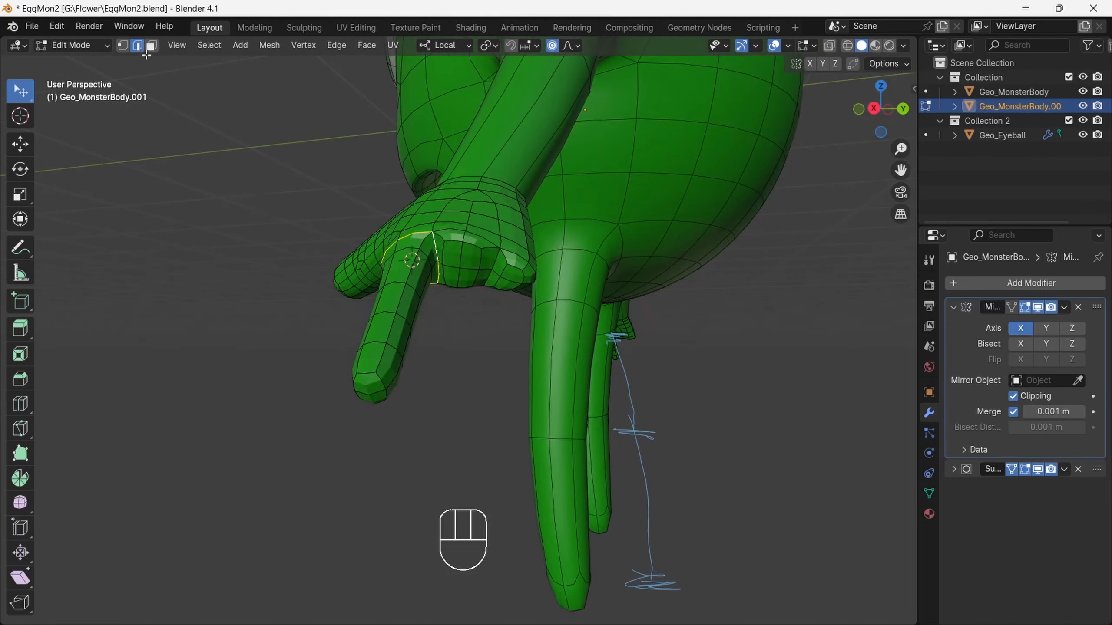
Grow the face selection from the tip over the whole index finger, set the pivot point to 3D Cursor and activate the Rotate tool
key(ctrl+KP_Add)
key(ctrl+KP_Add)
key(ctrl+KP_Add)
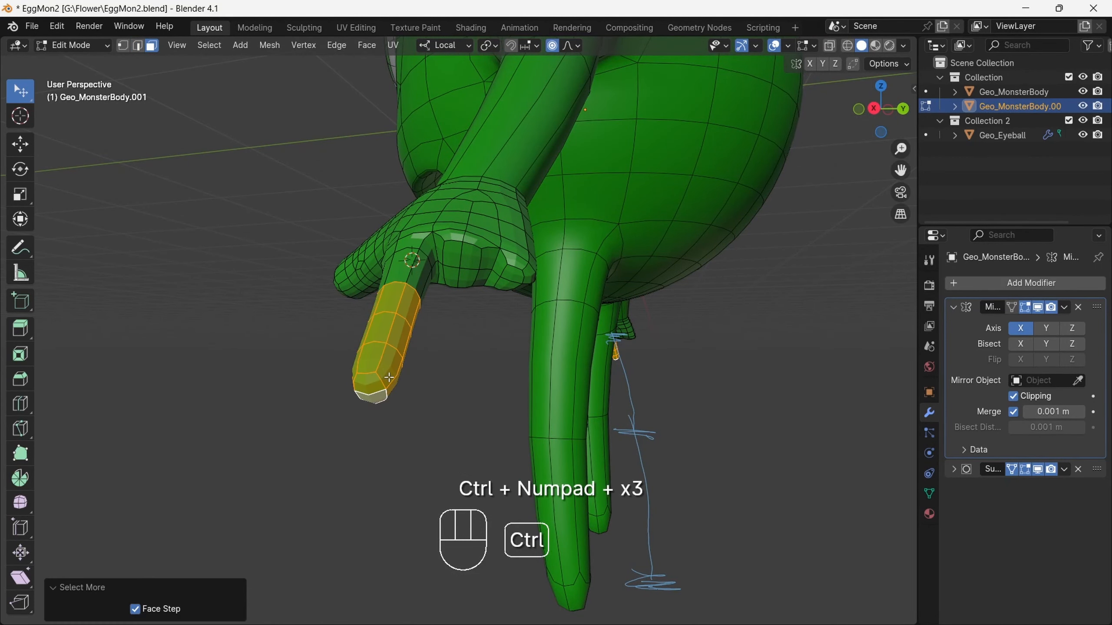
drag(880, 109, 890, 185)
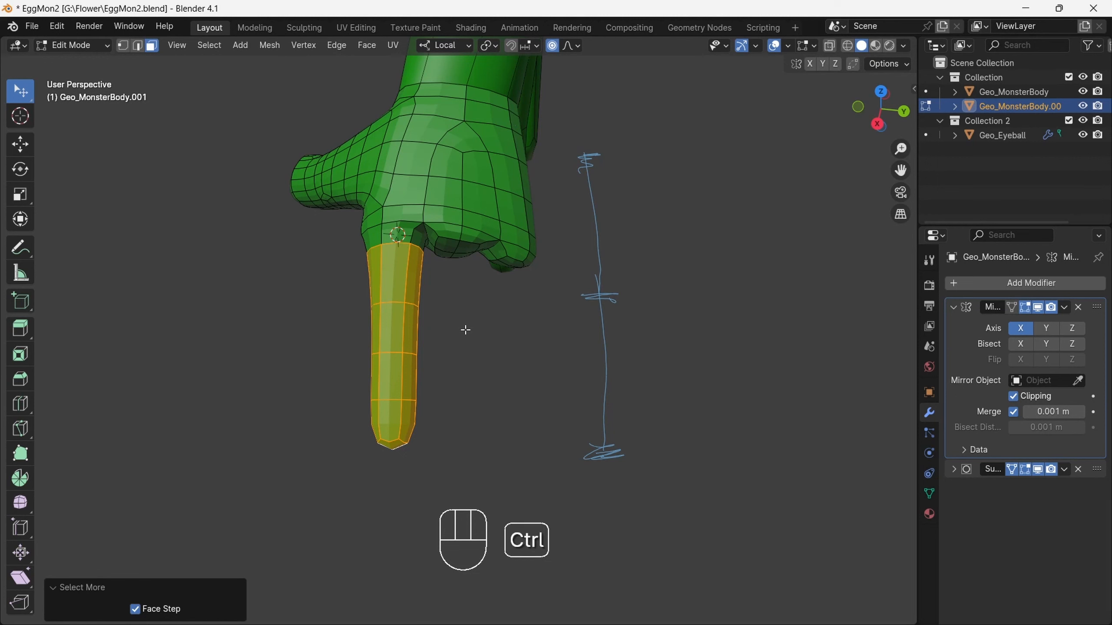
drag(493, 49, 495, 95)
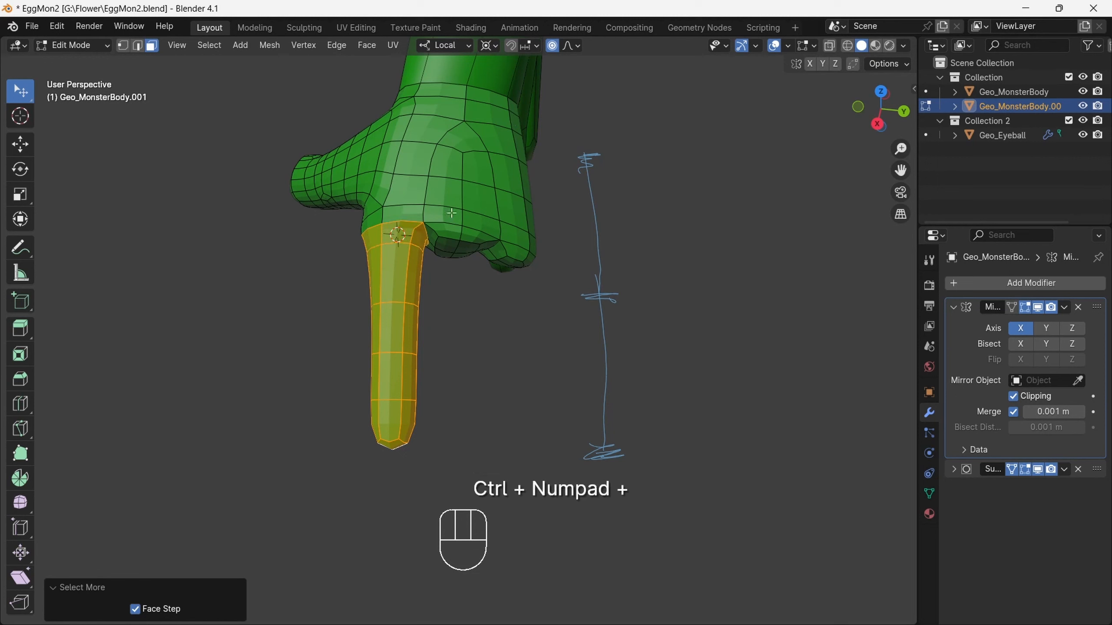
click(29, 171)
Try to rotate the index finger about its base in Normal orientation, and undo it
drag(445, 46, 433, 119)
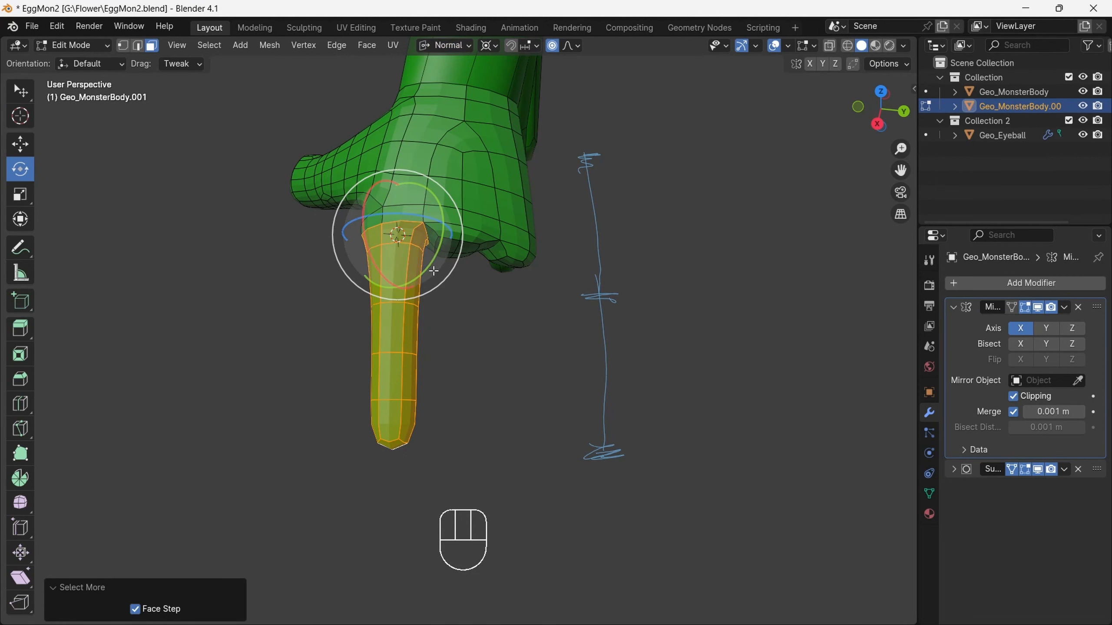
drag(441, 237, 422, 265)
drag(884, 102, 1020, 162)
key(ctrl+z)
Rotate the index finger about the 3D cursor in Local orientation so that it splays away from the other fingers
click(440, 50)
click(431, 106)
mouse_move(884, 118)
mouse_down()
mouse_move(777, 74)
mouse_move(889, 105)
mouse_up()
drag(430, 255, 418, 265)
drag(893, 96, 871, 131)
Select the four knuckle faces for the middle finger and round them with the LoopTools Circle operation
click(20, 91)
click(445, 257)
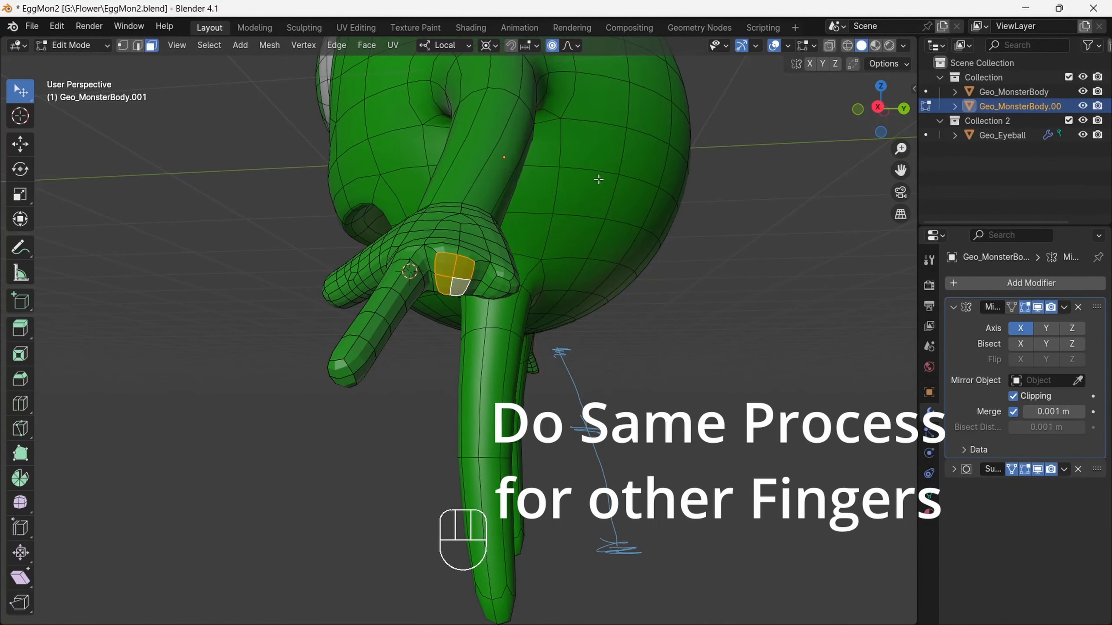
right_click(612, 158)
mouse_move(637, 160)
click(677, 169)
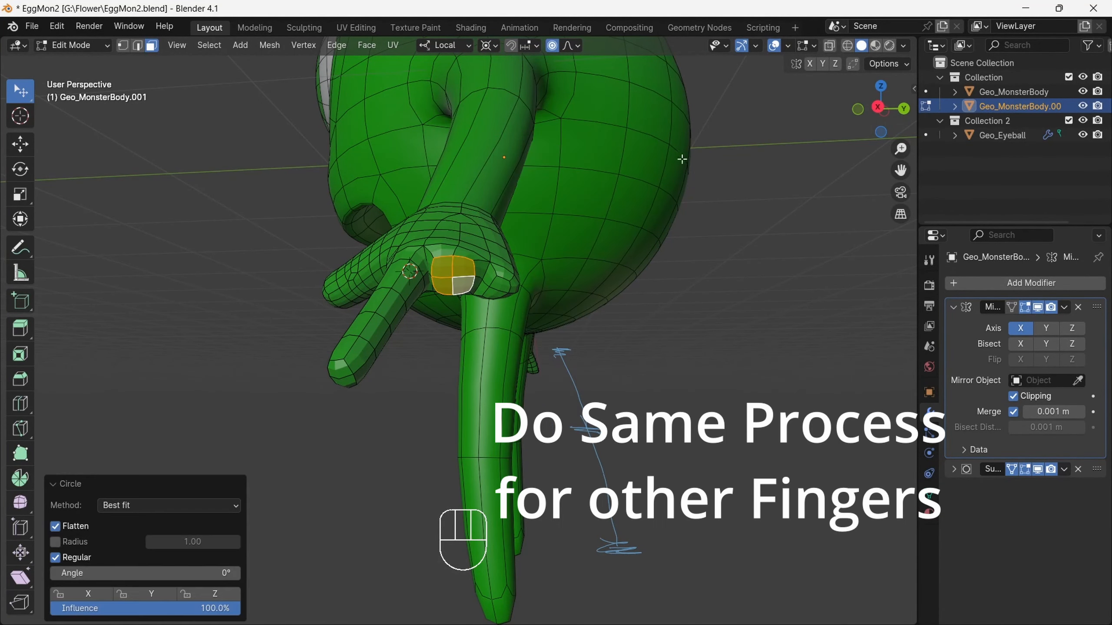
Try out the Rotate tool on the middle knuckle faces, undo the trial rotation and switch the transform orientation to Normal
drag(886, 115, 885, 76)
click(20, 169)
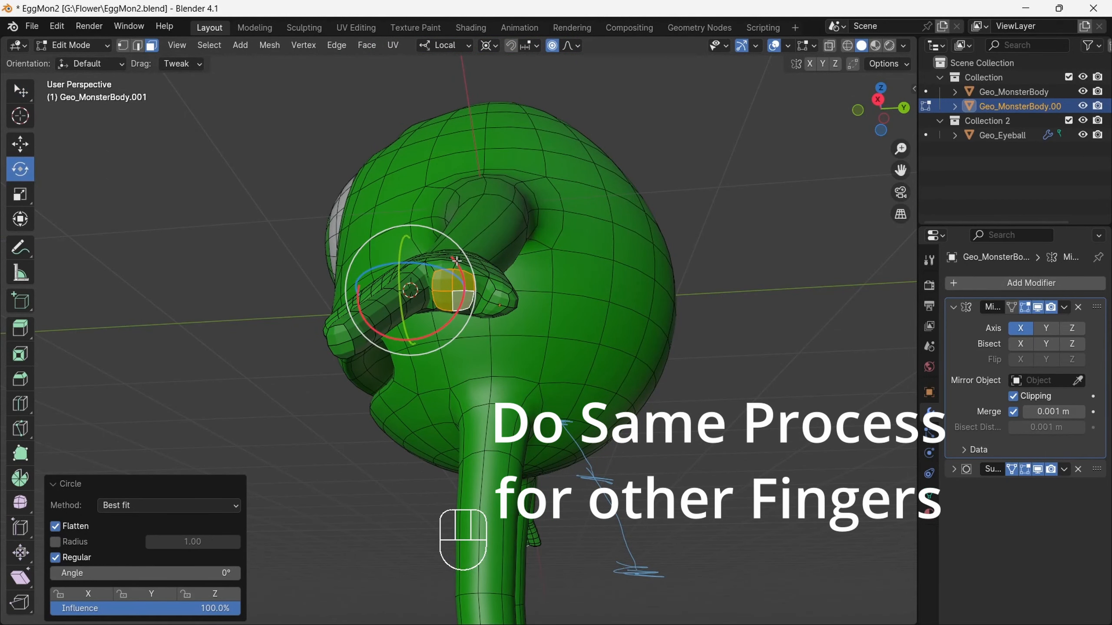
drag(456, 261, 464, 286)
key(ctrl+z)
click(444, 45)
click(433, 120)
key(ctrl+z)
Switch the pivot off the 3D cursor and rotate the middle knuckle faces about their own centre, lastly about -13.4° around normal Z
click(488, 45)
click(525, 112)
drag(476, 245, 486, 246)
drag(867, 112, 837, 223)
drag(477, 246, 485, 249)
drag(869, 107, 874, 142)
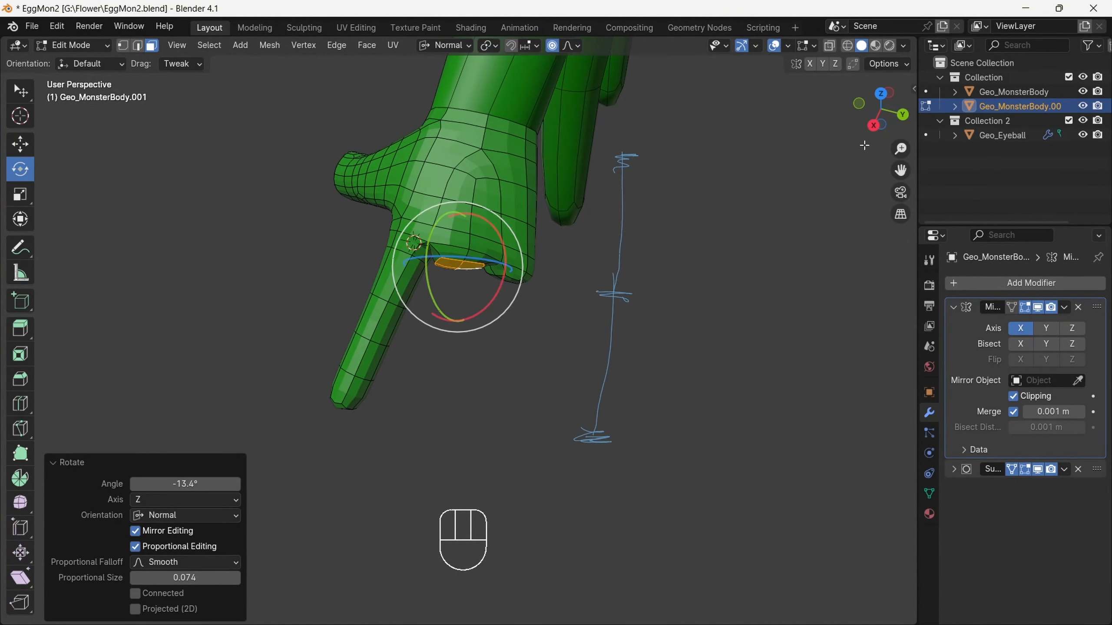
Extrude the middle finger from its knuckle faces in three segments, the first about 0.117 m and the second about 0.128 m
key(e)
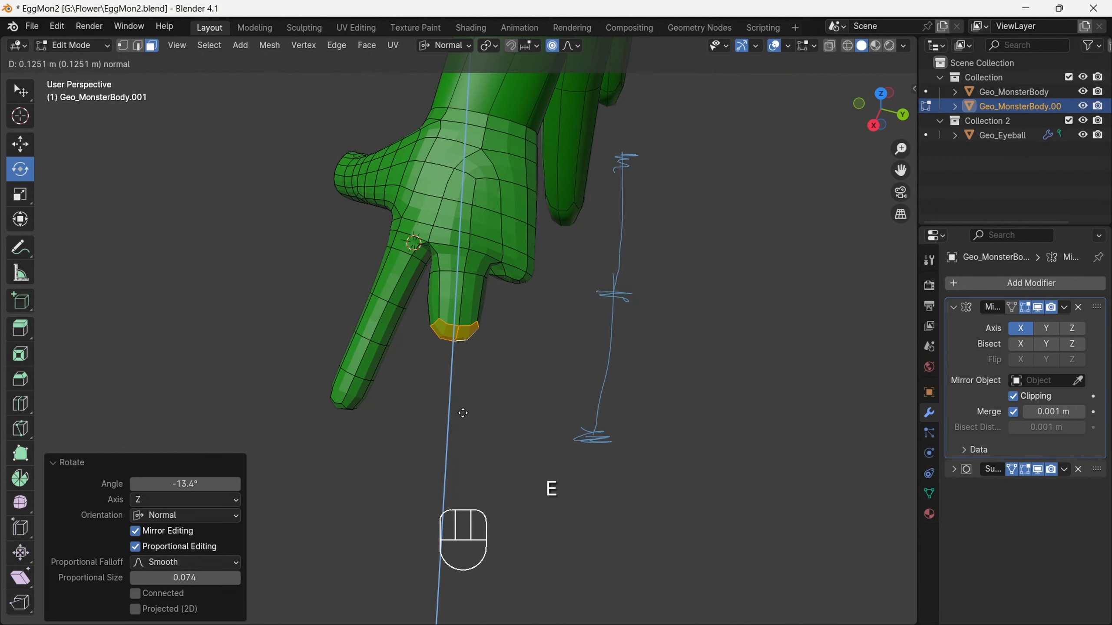
click(459, 409)
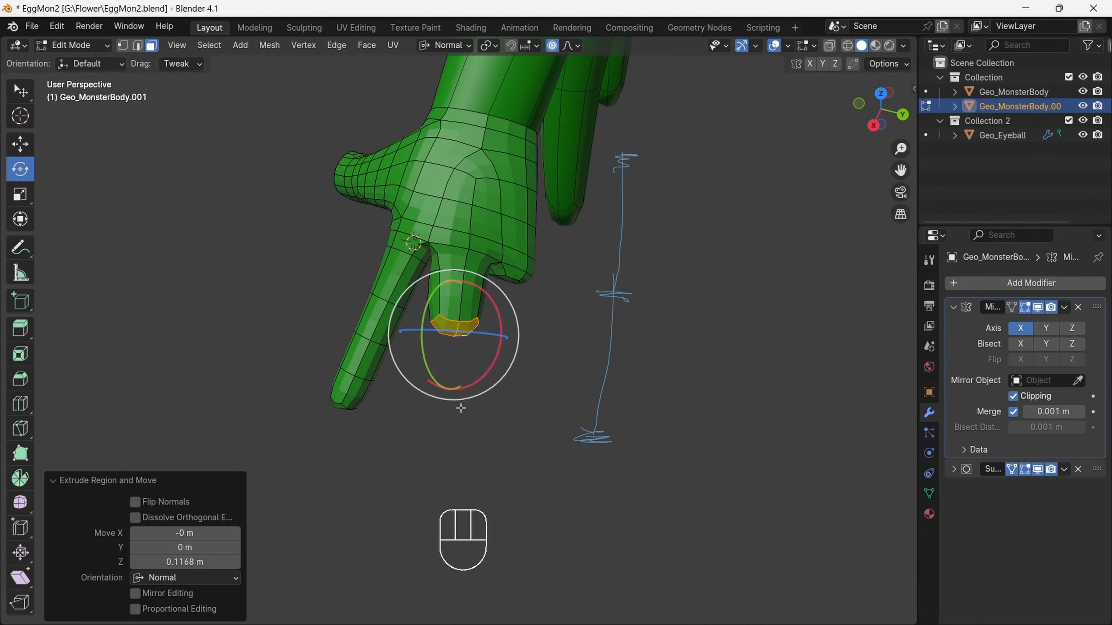
key(e)
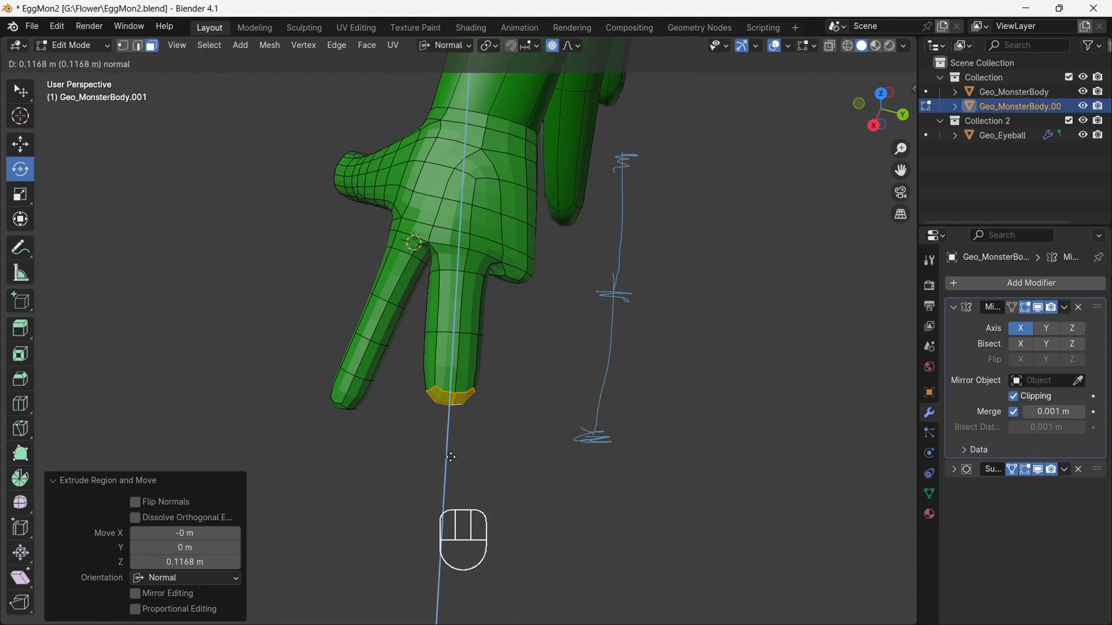
click(451, 466)
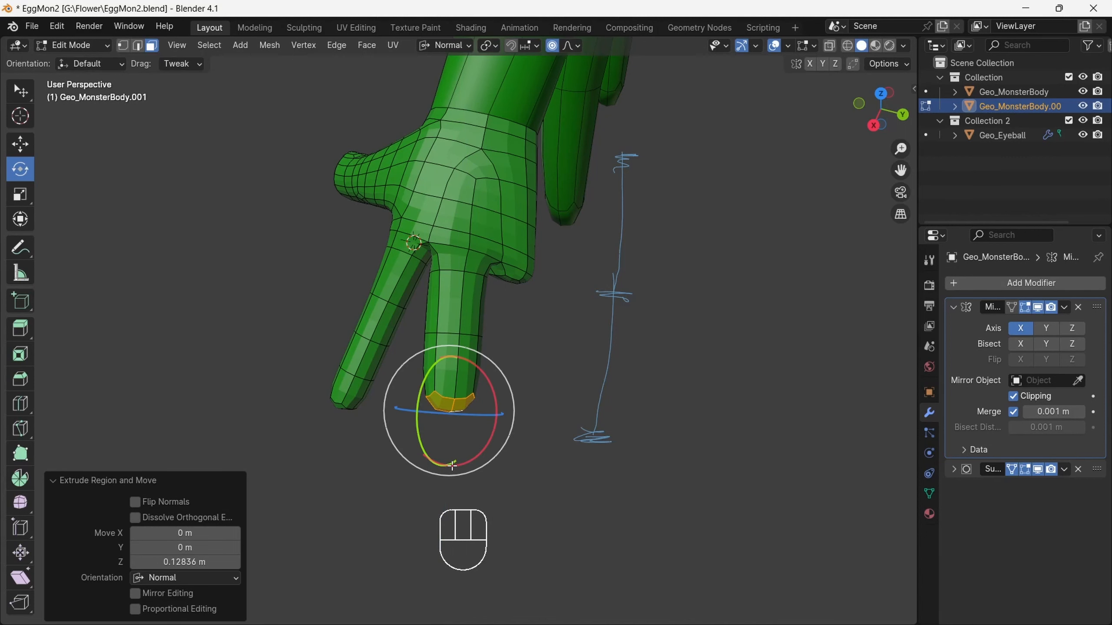
key(e)
click(450, 508)
Slide the middle finger's two joint edge loops toward the palm, the outer one farther than the inner one
click(138, 46)
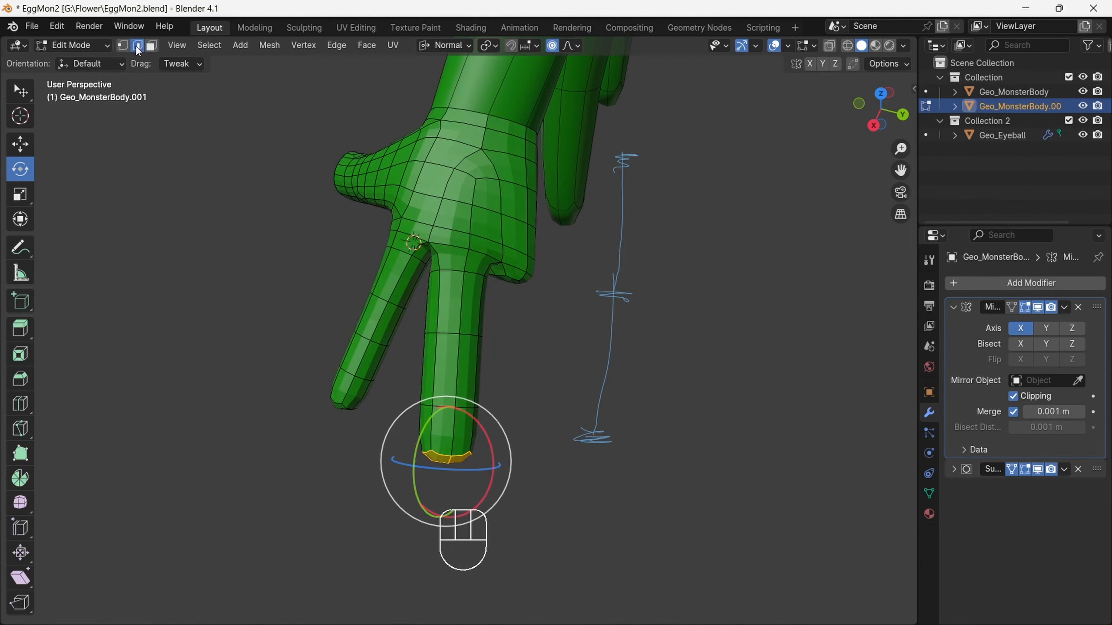
alt+click(460, 330)
key(g)
key(g)
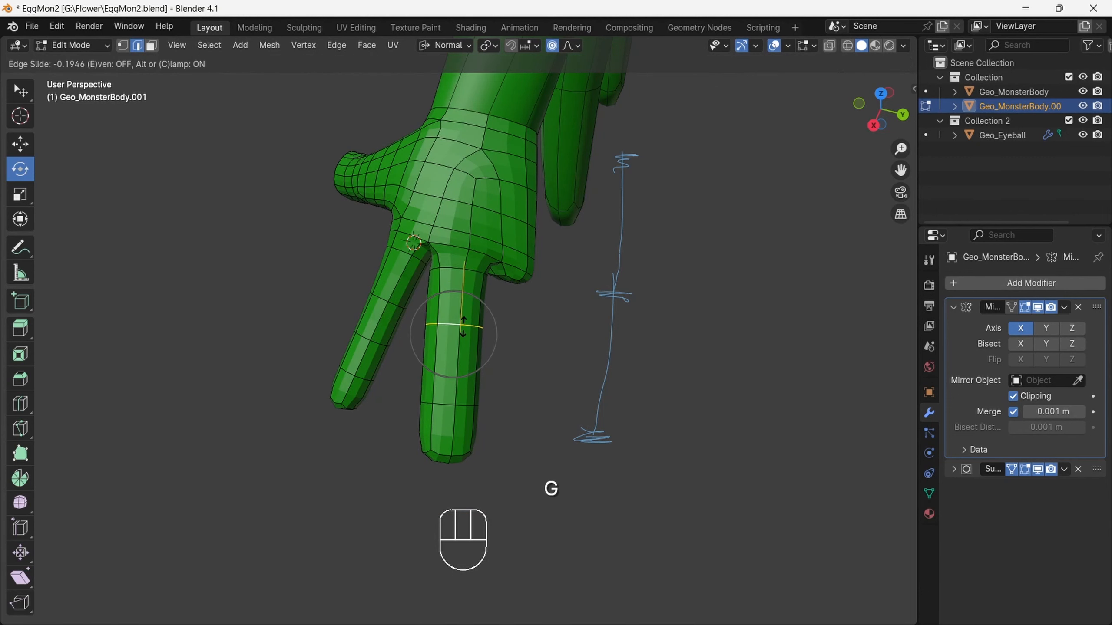
click(463, 326)
alt+click(451, 401)
key(g)
key(g)
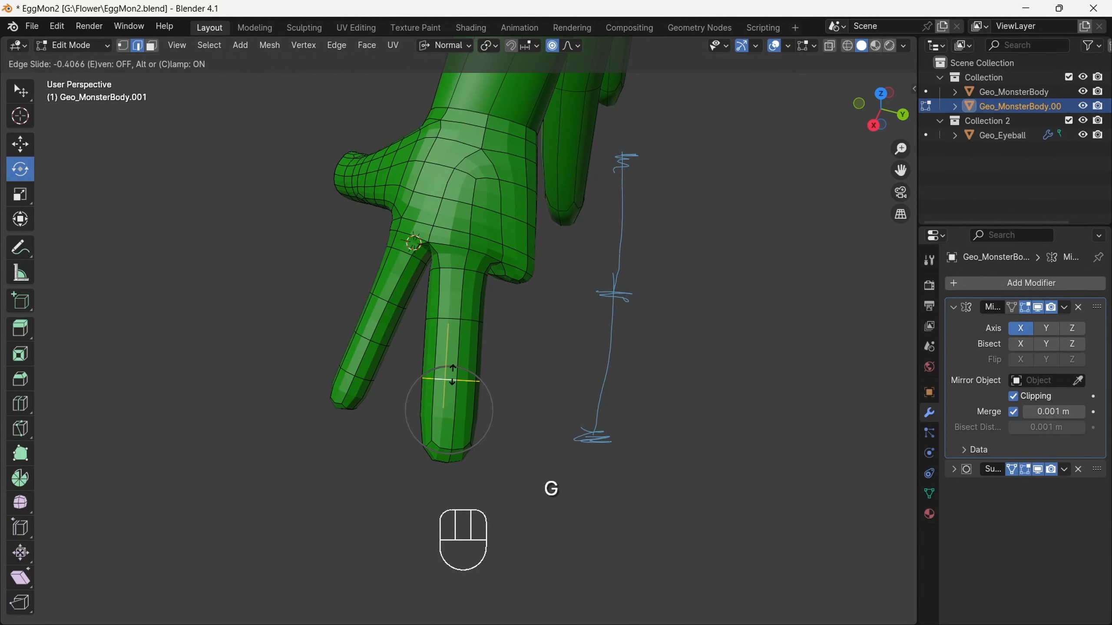
click(451, 375)
Slide the middle finger's inner joint loop slightly back toward the fingertip by a factor of about 0.137
alt+click(454, 320)
key(g)
key(g)
click(455, 326)
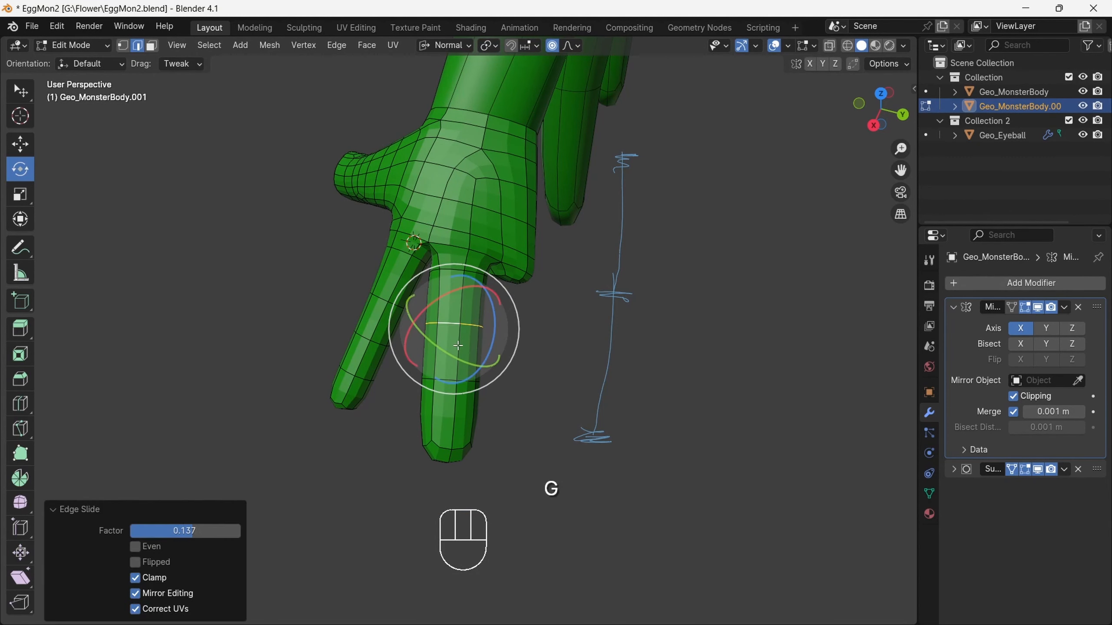
Add a single loop cut near the middle finger's tip with a factor of about 0.211 and return to the Select tool
click(19, 404)
drag(451, 407, 451, 400)
click(21, 93)
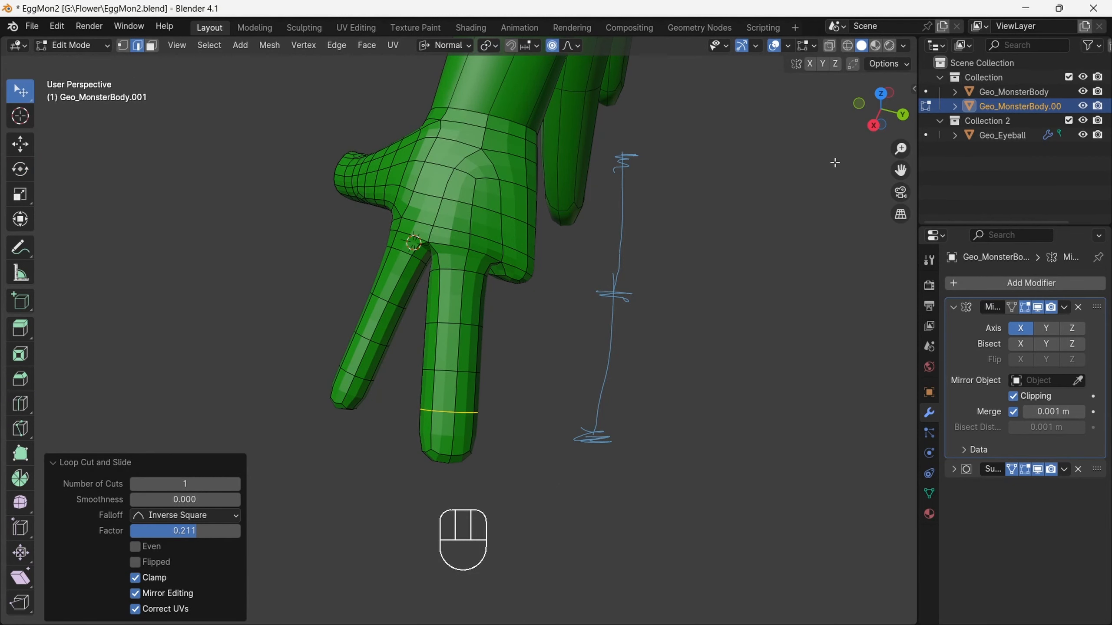
Select the middle finger's four tip faces and grow the selection over the whole finger down to its base
drag(877, 114, 866, 17)
click(152, 47)
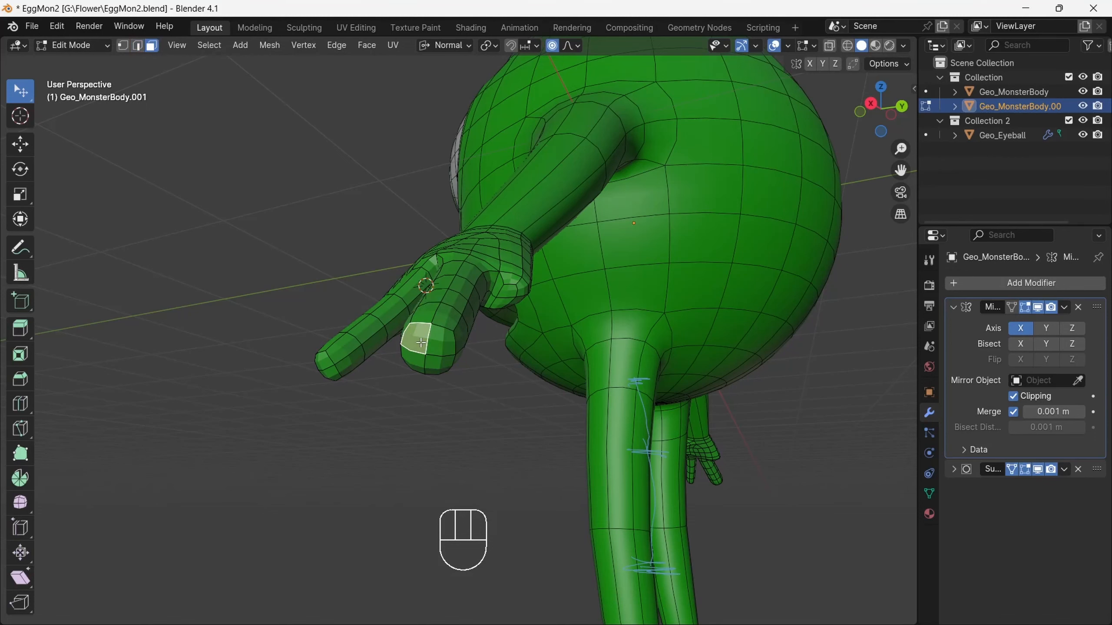
shift+click(441, 343)
shift+click(438, 364)
shift+click(416, 361)
drag(867, 99, 854, 155)
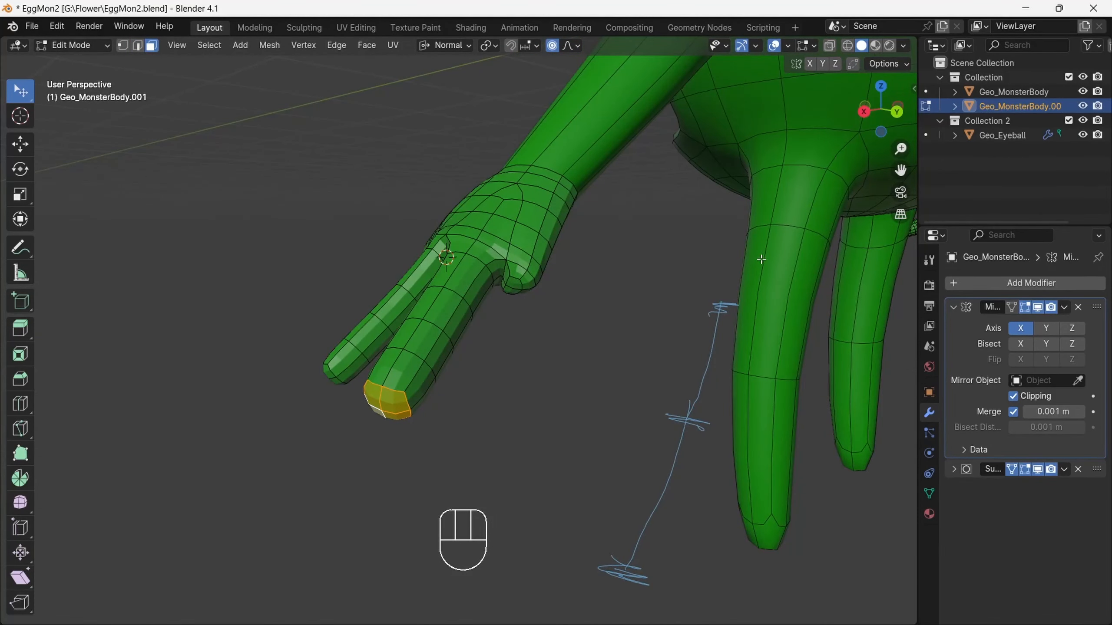
key(ctrl+KP_Add)
key(ctrl+KP_Add)
key(ctrl+KP_Add)
key(ctrl+KP_Add)
key(ctrl+KP_Add)
Thin the middle finger with three Shrink/Fatten passes, the last two about -0.0059 m and -0.004 m, and move it slightly away from the palm
drag(880, 110, 727, 186)
key(alt+s)
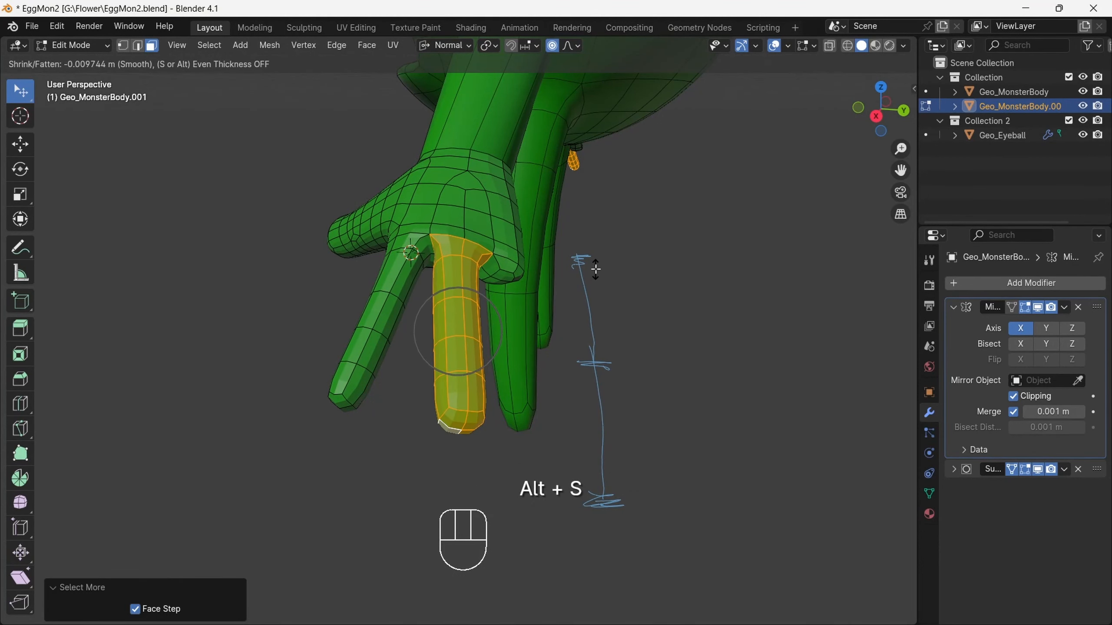
click(595, 270)
drag(873, 110, 838, 136)
key(alt+s)
click(676, 234)
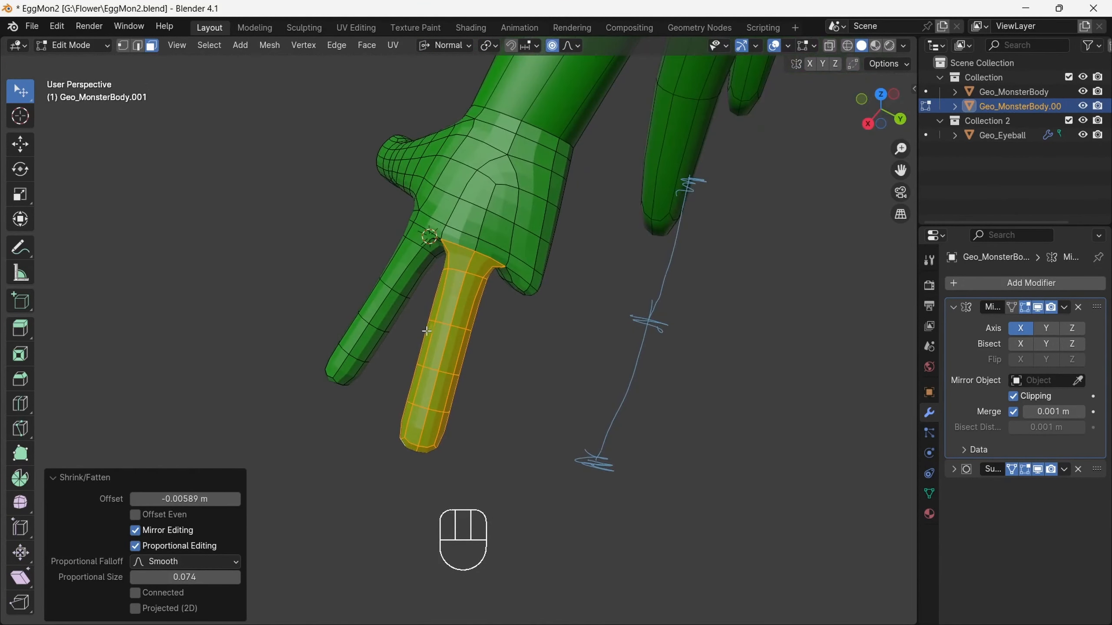
key(alt+s)
click(494, 322)
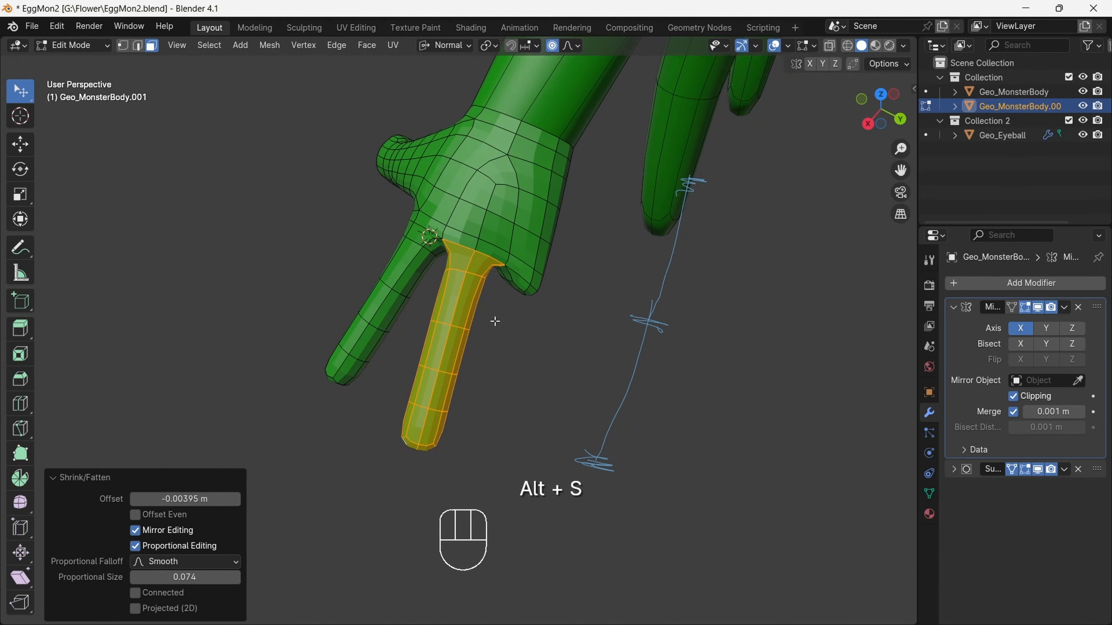
key(g)
click(494, 331)
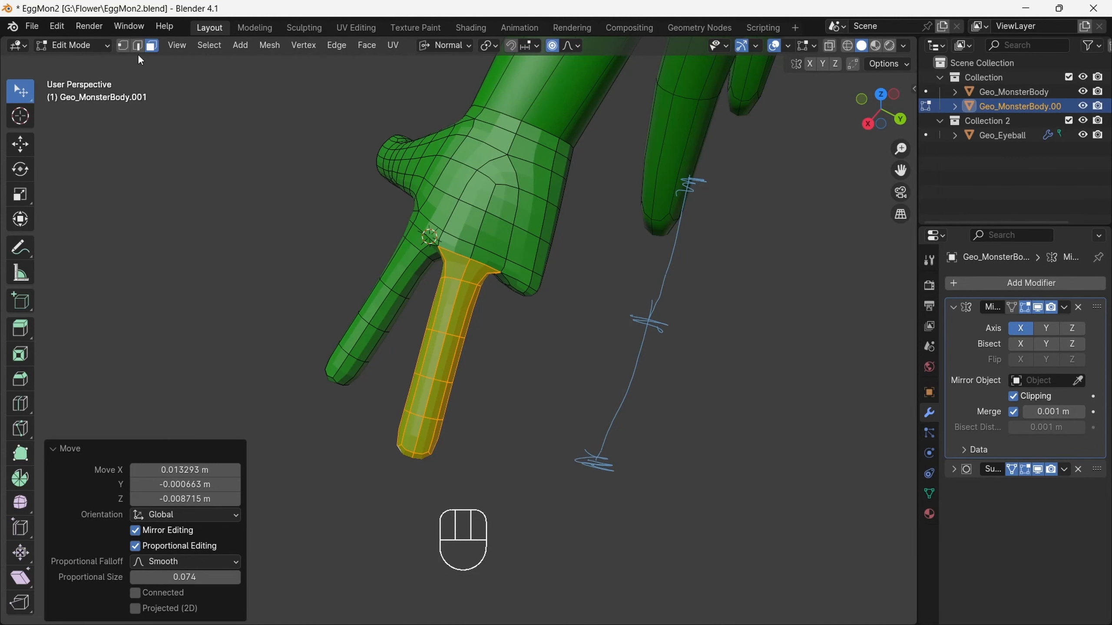
Select the edge loop around the middle finger's base and snap the 3D cursor to it
key(2)
key(alt+a)
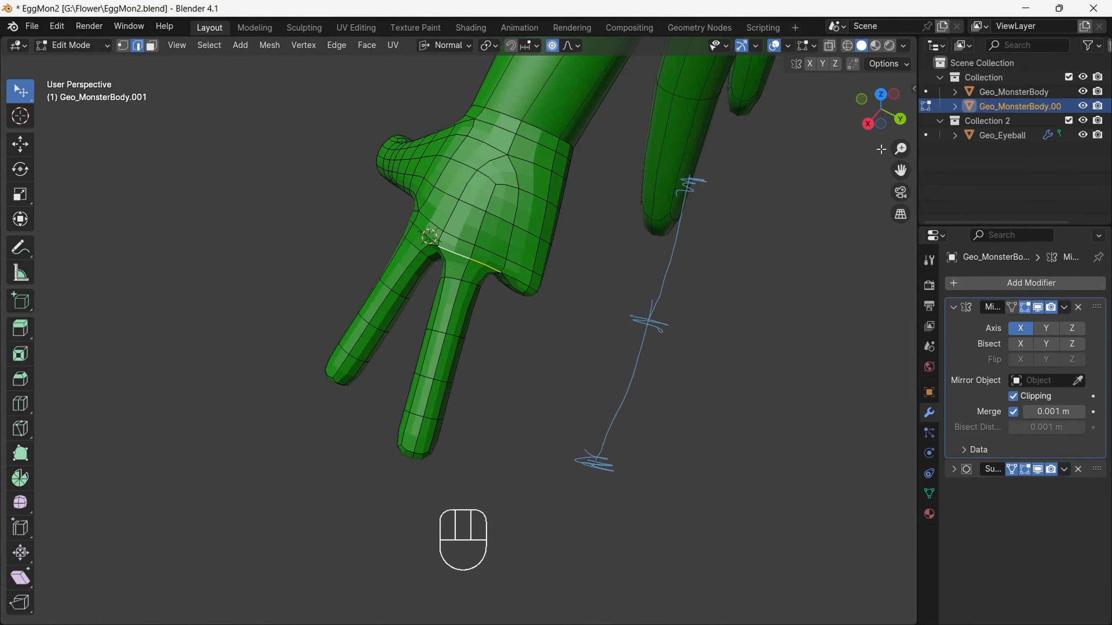
drag(882, 118, 920, 56)
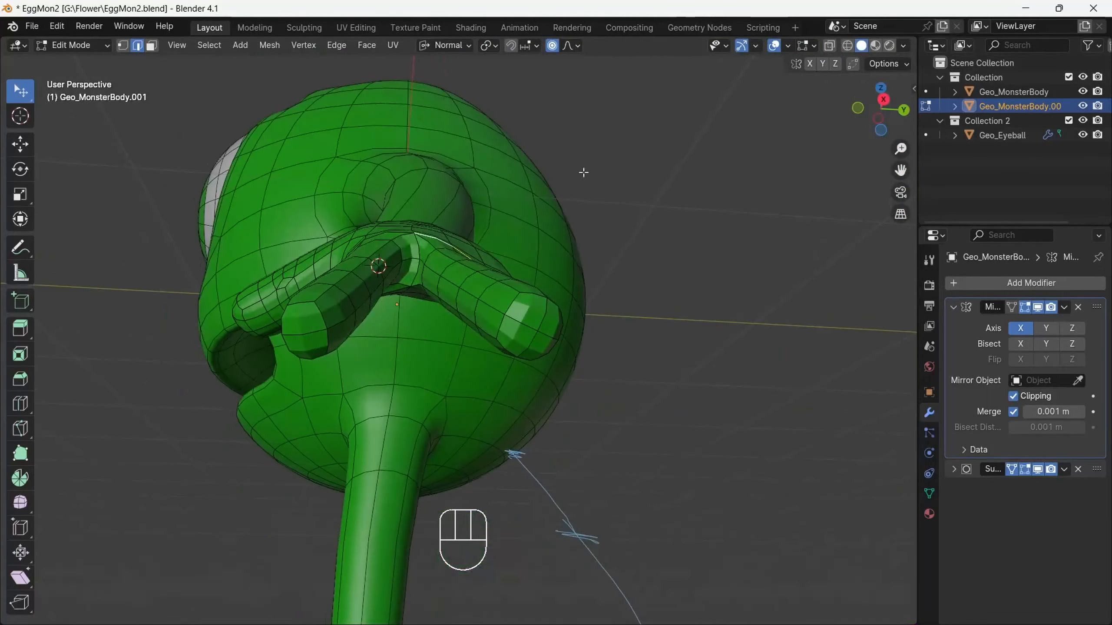
middle_drag(421, 271, 713, 79)
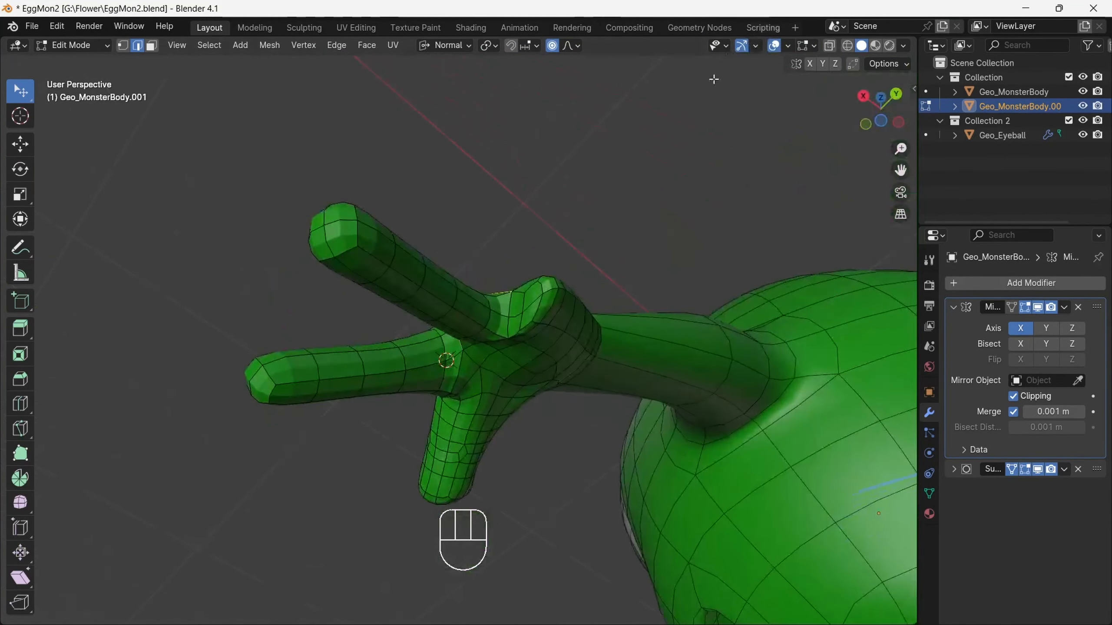
middle_drag(530, 302, 702, 294)
key(shift+s)
click(674, 374)
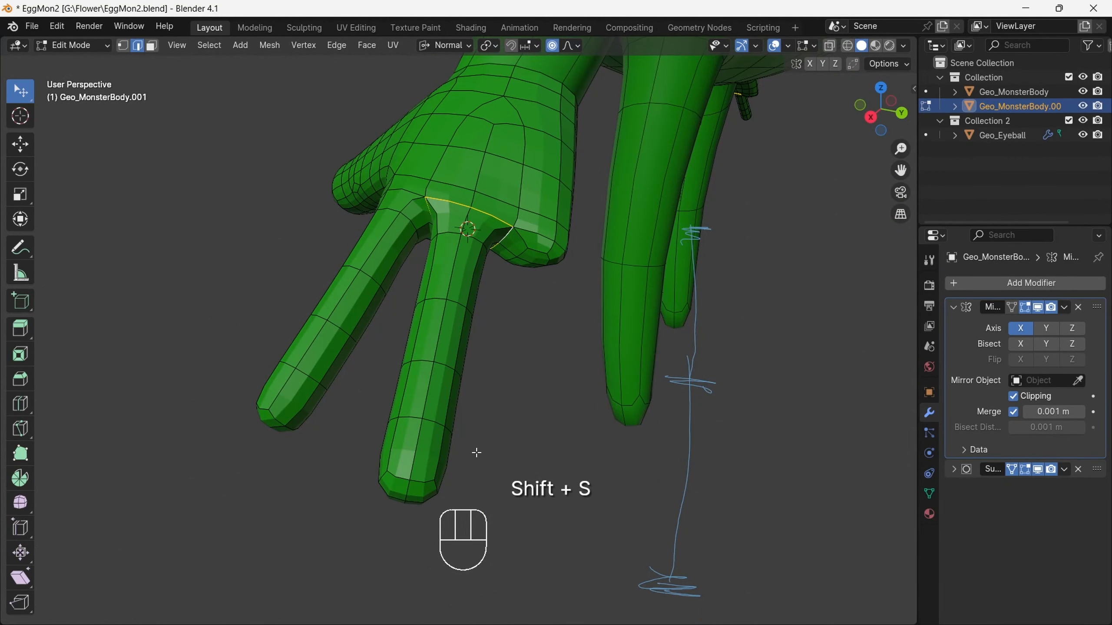
Select the whole middle finger from its tip faces and activate the Rotate tool with Local orientation
middle_drag(477, 452, 597, 117)
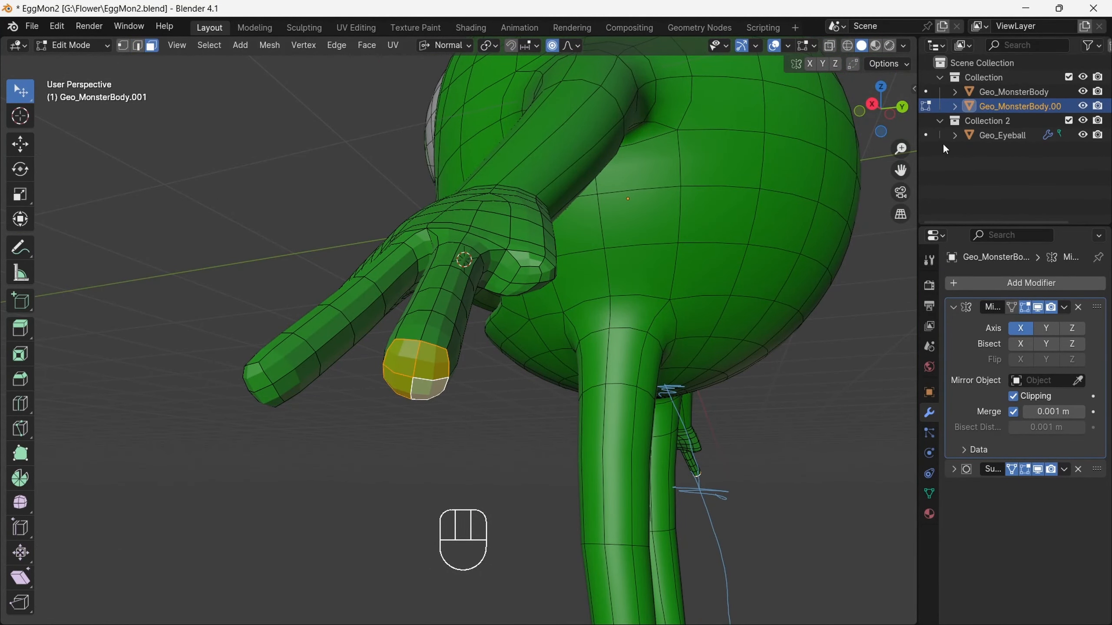
middle_drag(405, 389, 503, 377)
key(ctrl+KP_Add)
key(ctrl+KP_Add)
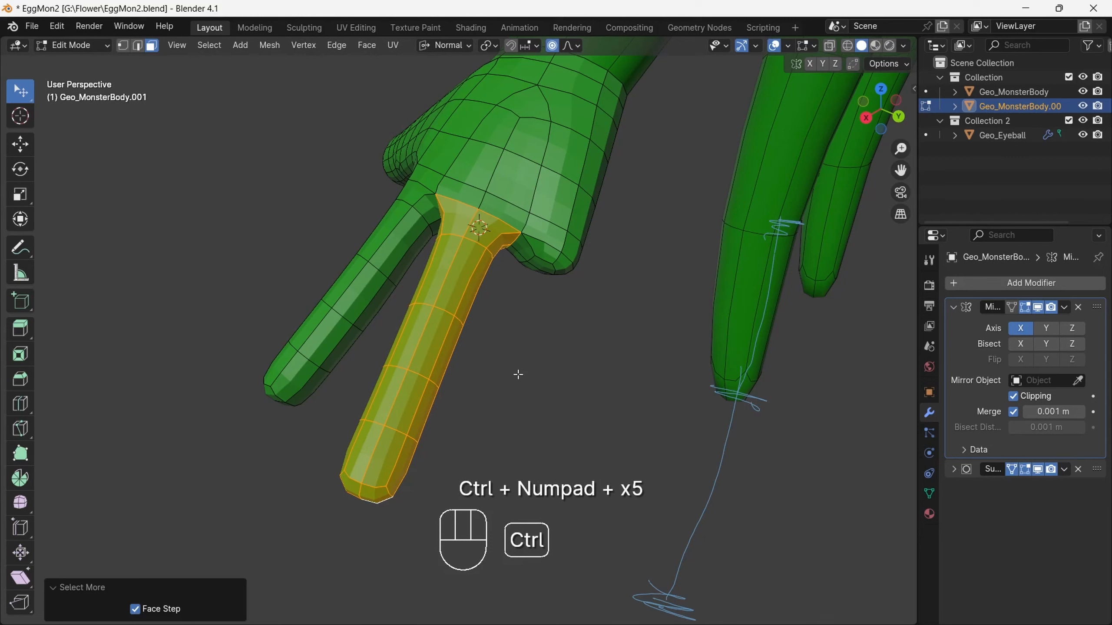
click(20, 170)
drag(885, 119, 902, 143)
click(447, 45)
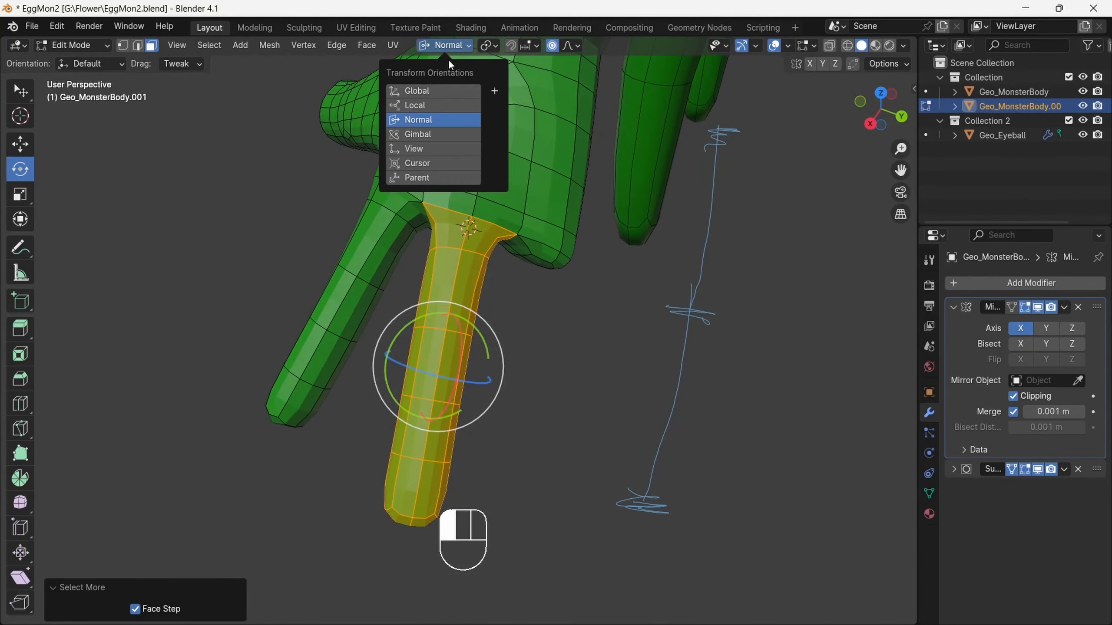
click(438, 105)
Undo a trial rotation, set the pivot point to 3D Cursor and rotate the middle finger about -9.44° around local Z
drag(494, 365, 488, 397)
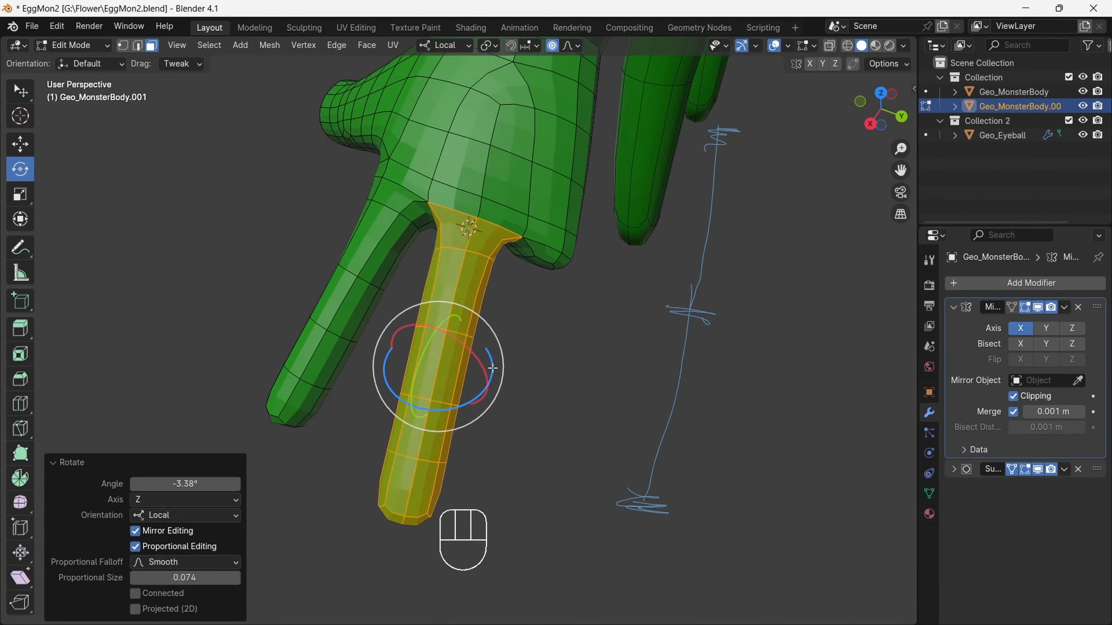
key(ctrl+z)
click(489, 46)
click(510, 97)
drag(494, 256, 498, 258)
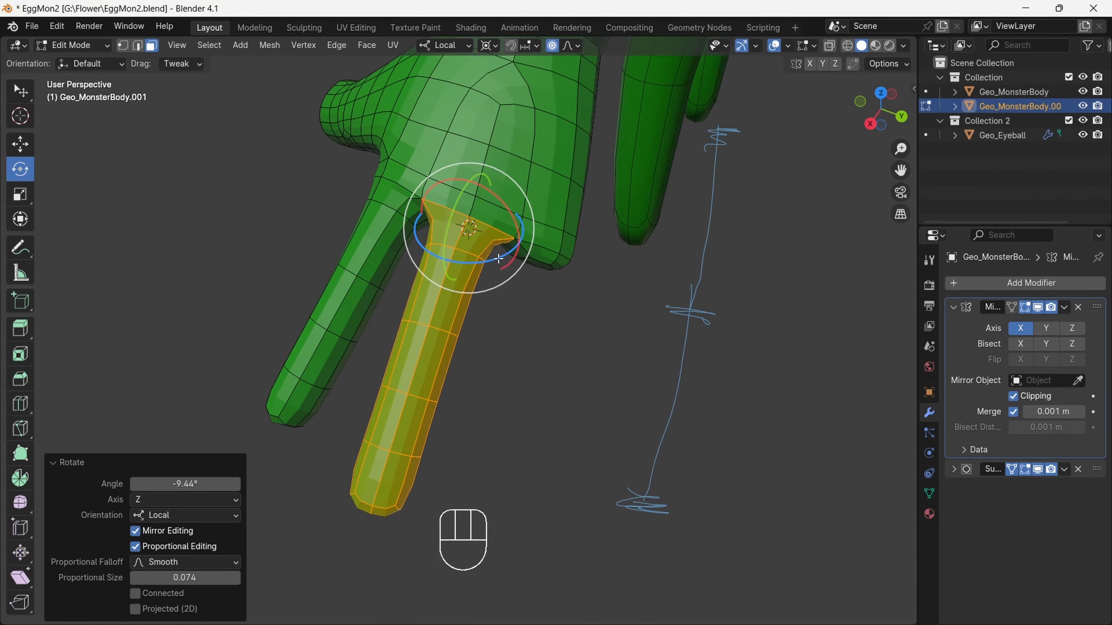
Flatten the little finger's base face area into a best-fit circle and move it about -0.026, -0.003 and 0.024 m in X, Y and Z
drag(899, 149, 898, 168)
drag(900, 170, 900, 215)
drag(870, 108, 844, 189)
click(844, 189)
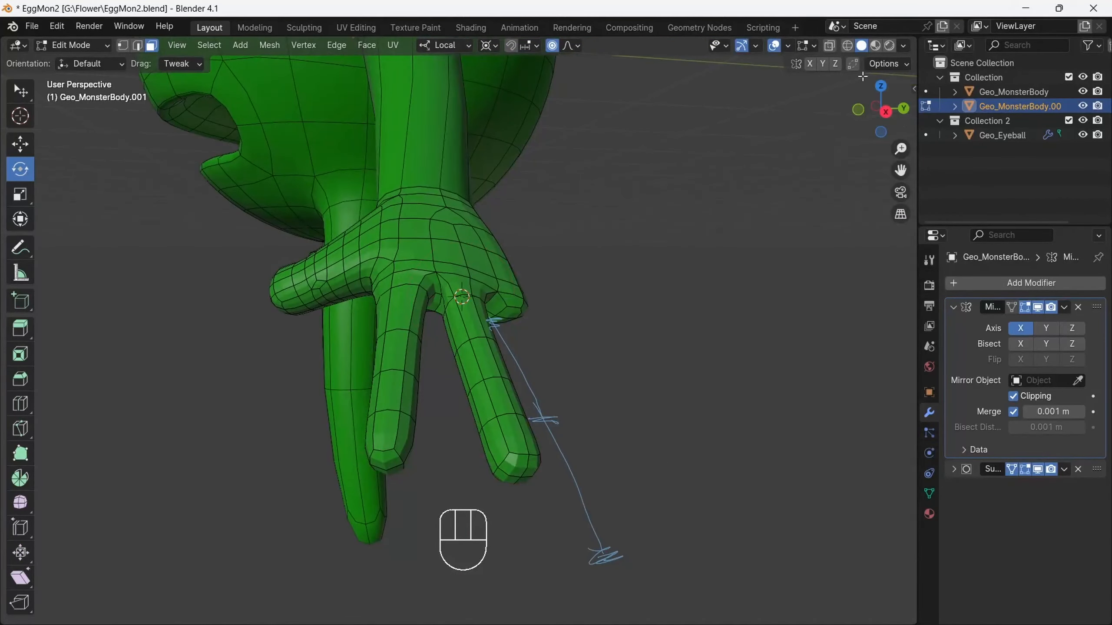
drag(871, 111, 150, 36)
drag(881, 105, 928, 154)
right_click(754, 177)
mouse_move(756, 176)
click(784, 192)
key(g)
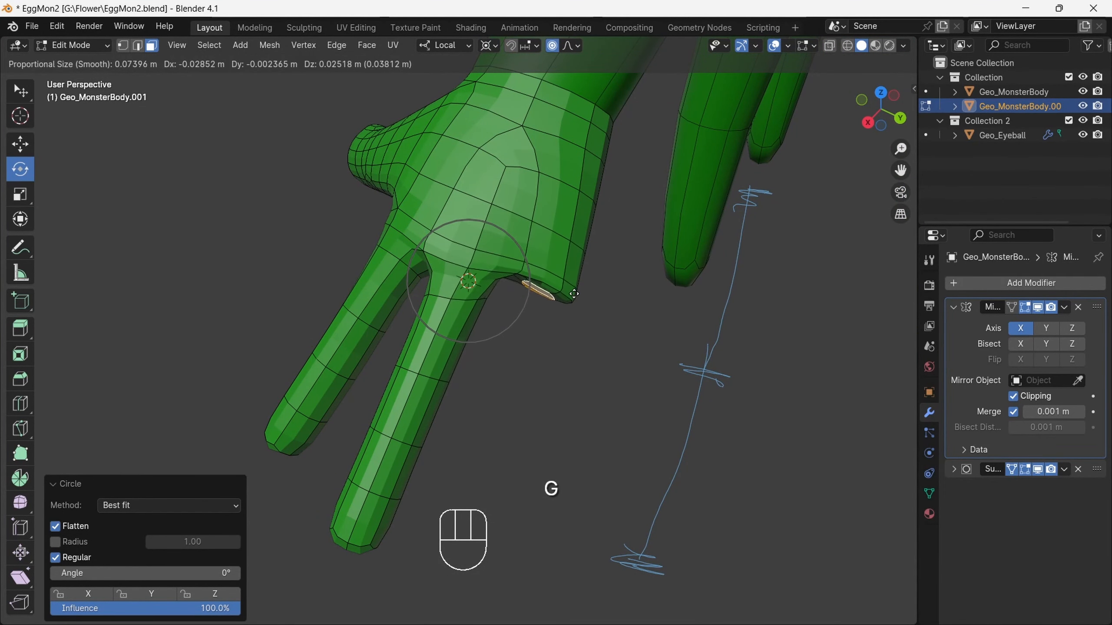
click(577, 295)
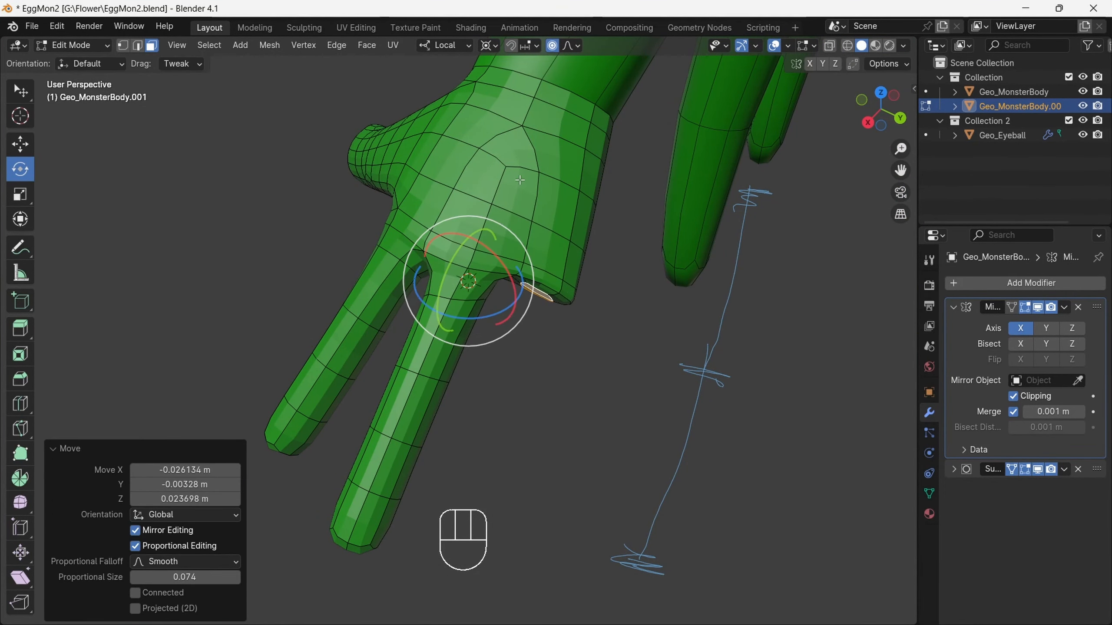
Rotate the circle -20.9° around normal X, pivoting on the selection, and extrude the little finger in segments, the last two about 0.106 and 0.069 m
click(444, 45)
click(434, 117)
key(ctrl+z)
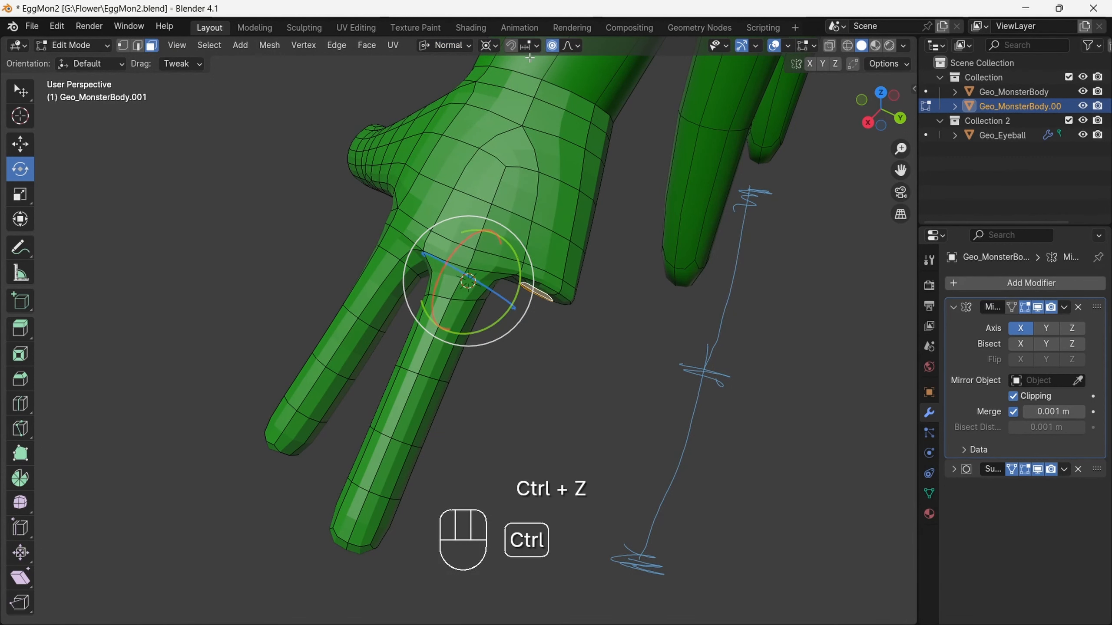
click(489, 45)
click(521, 124)
drag(551, 240, 583, 241)
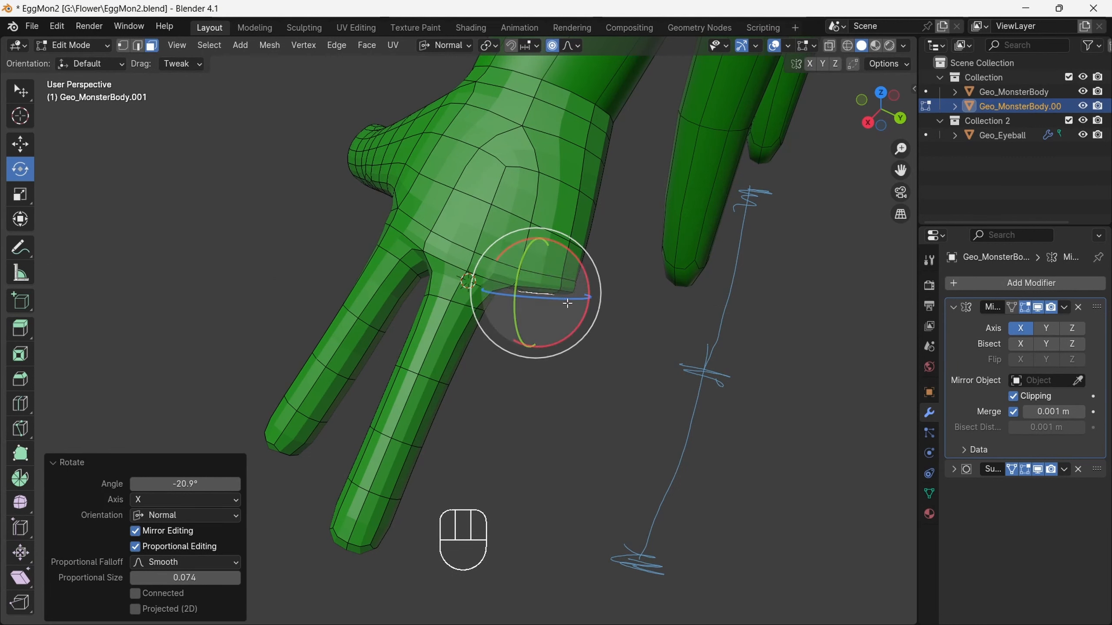
key(e)
click(552, 393)
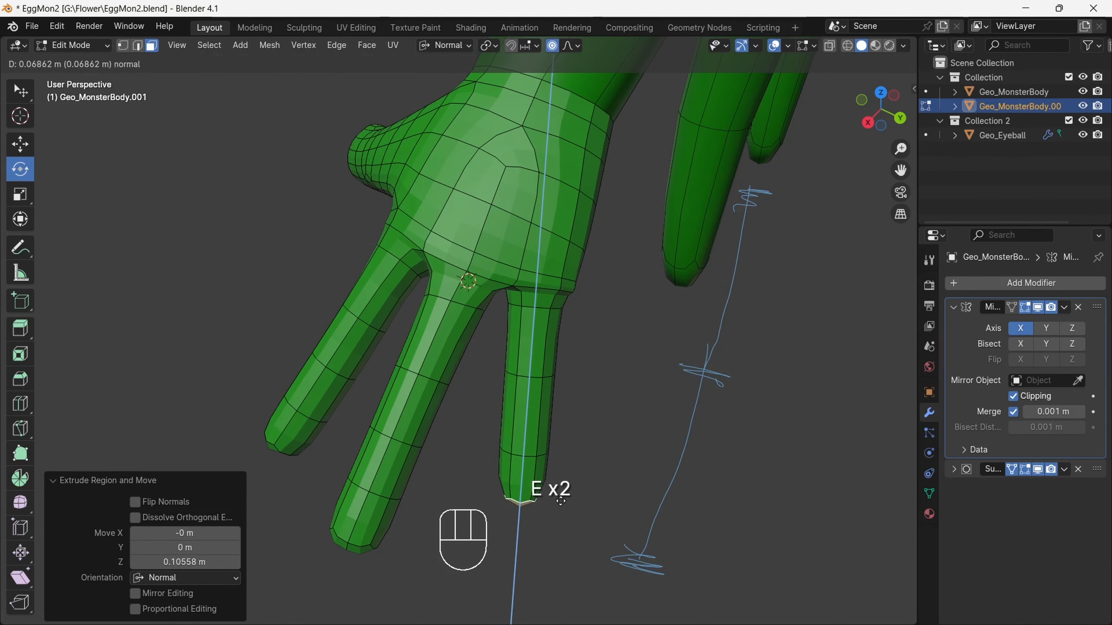
Edge-slide the little finger's two joint loops by about -0.273 and -0.418 and add a loop cut near its tip
key(2)
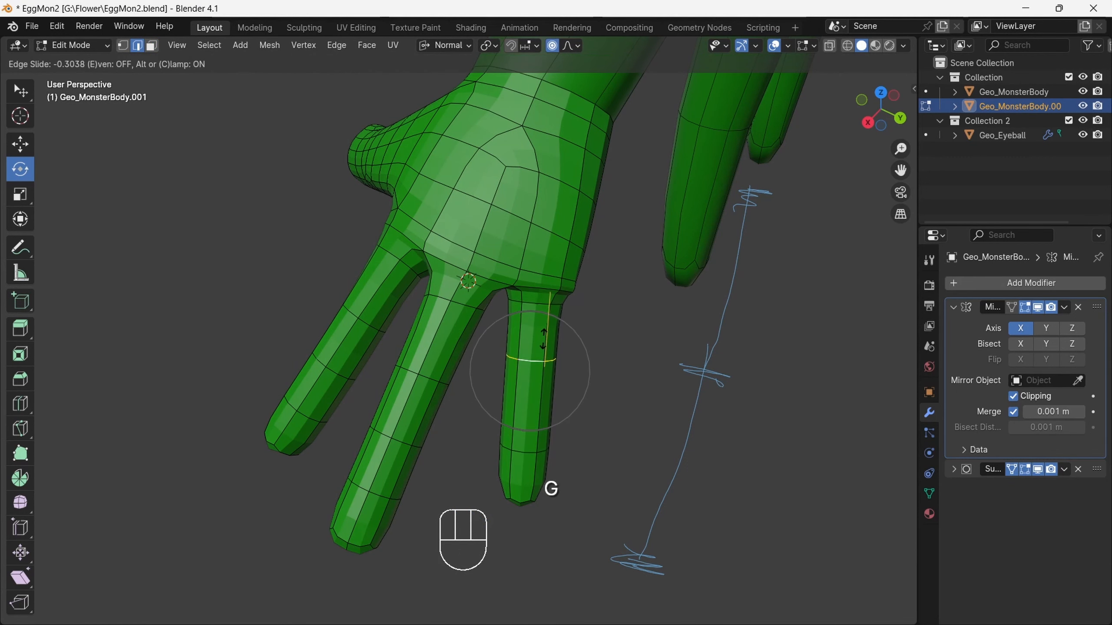
click(540, 342)
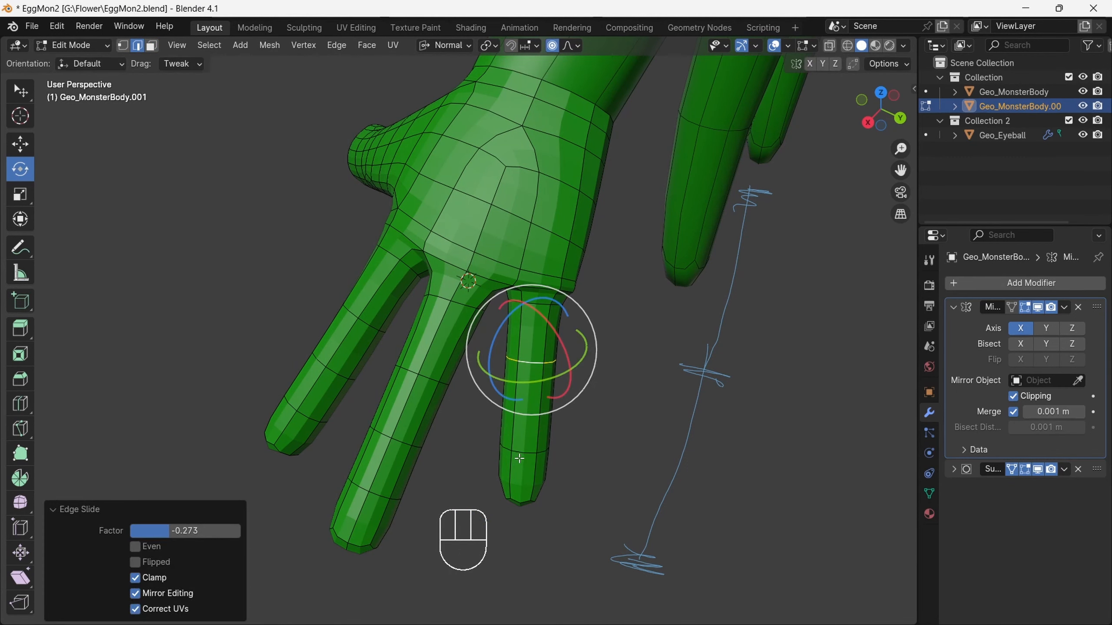
click(524, 452)
key(g)
key(g)
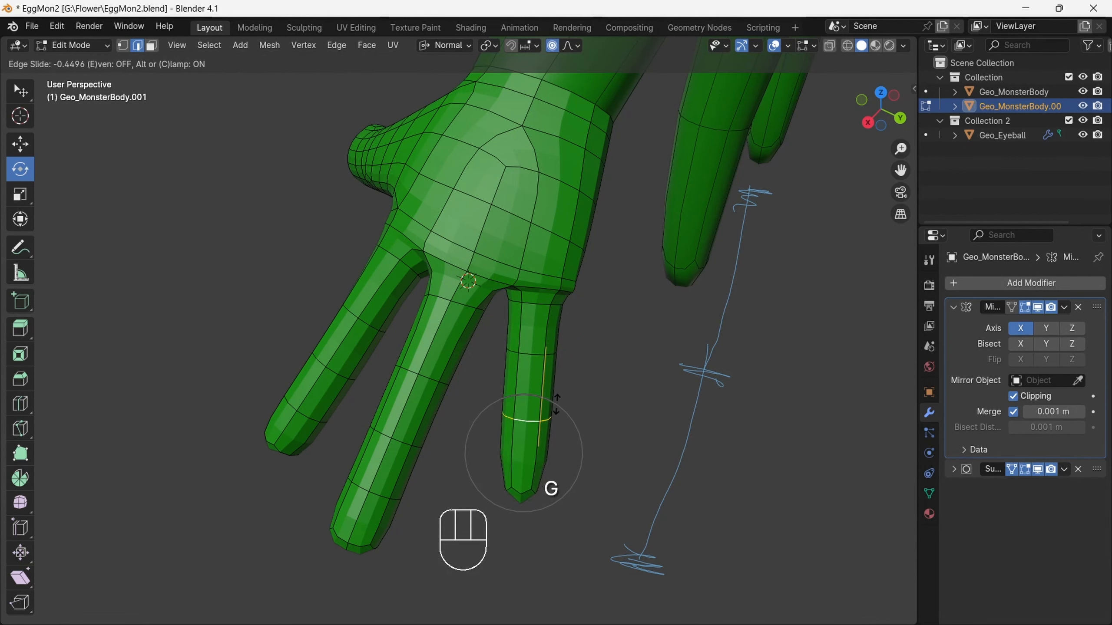
click(555, 406)
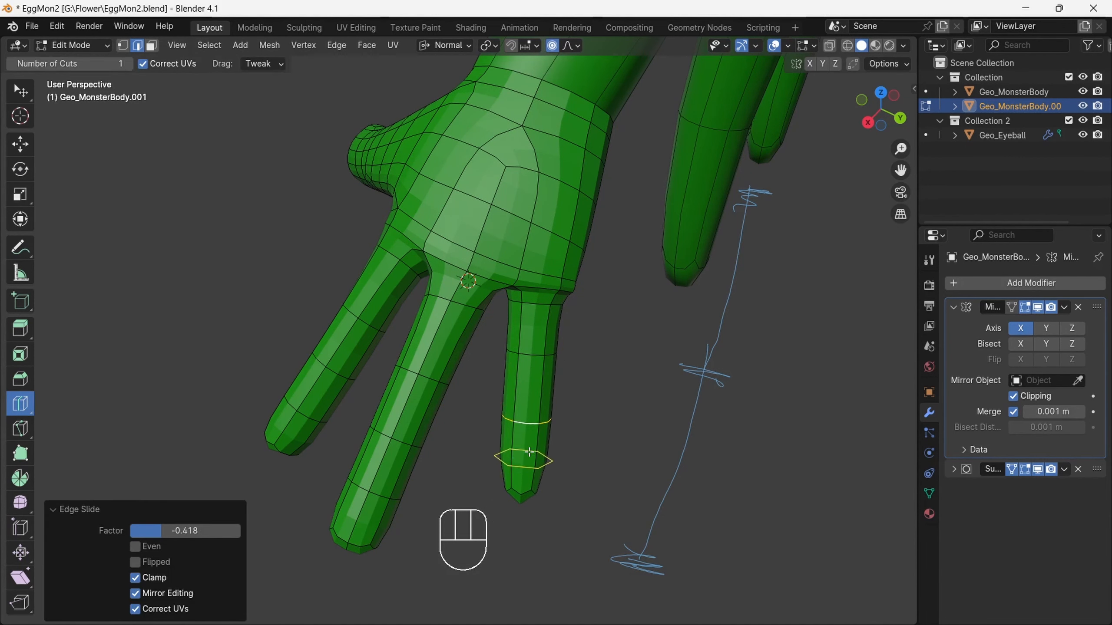
drag(529, 453, 539, 457)
click(19, 92)
Select the little finger's end segments by growing the face selection twice from its tip
middle_drag(104, 67, 492, 310)
key(3)
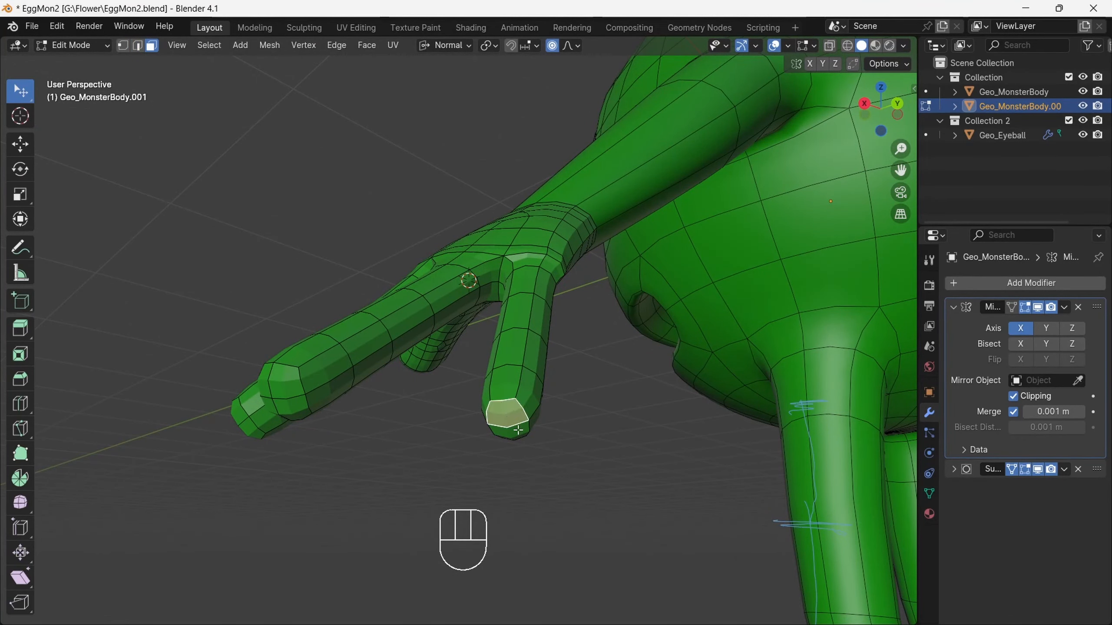
drag(894, 118, 647, 241)
key(ctrl+KP_Add)
key(ctrl+KP_Add)
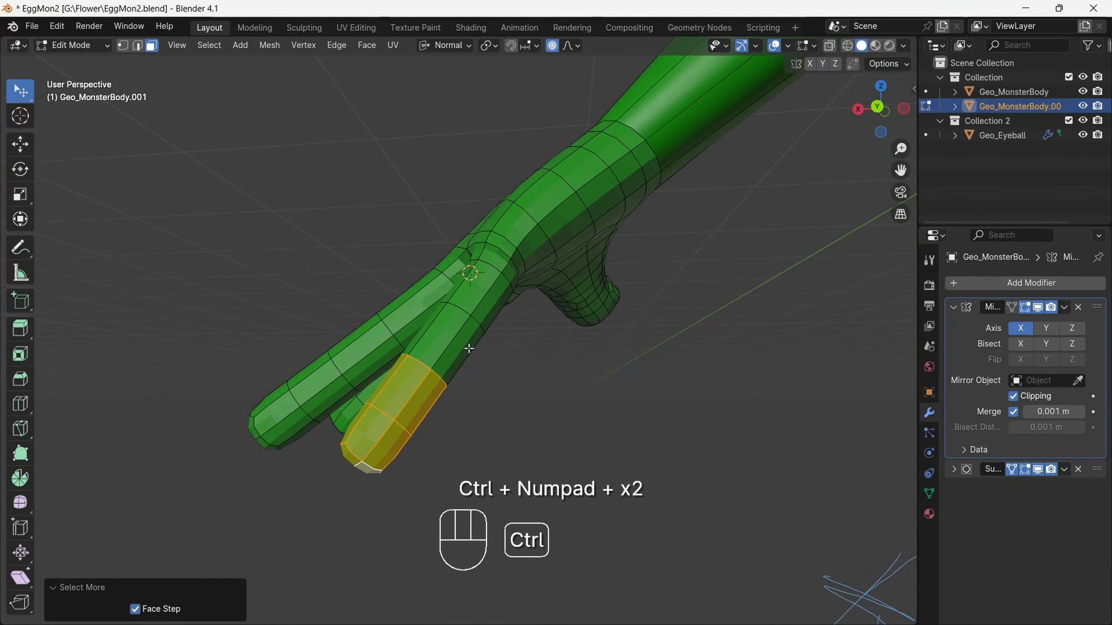
mouse_move(894, 107)
mouse_down()
mouse_move(1010, 117)
mouse_move(884, 115)
mouse_up()
click(879, 110)
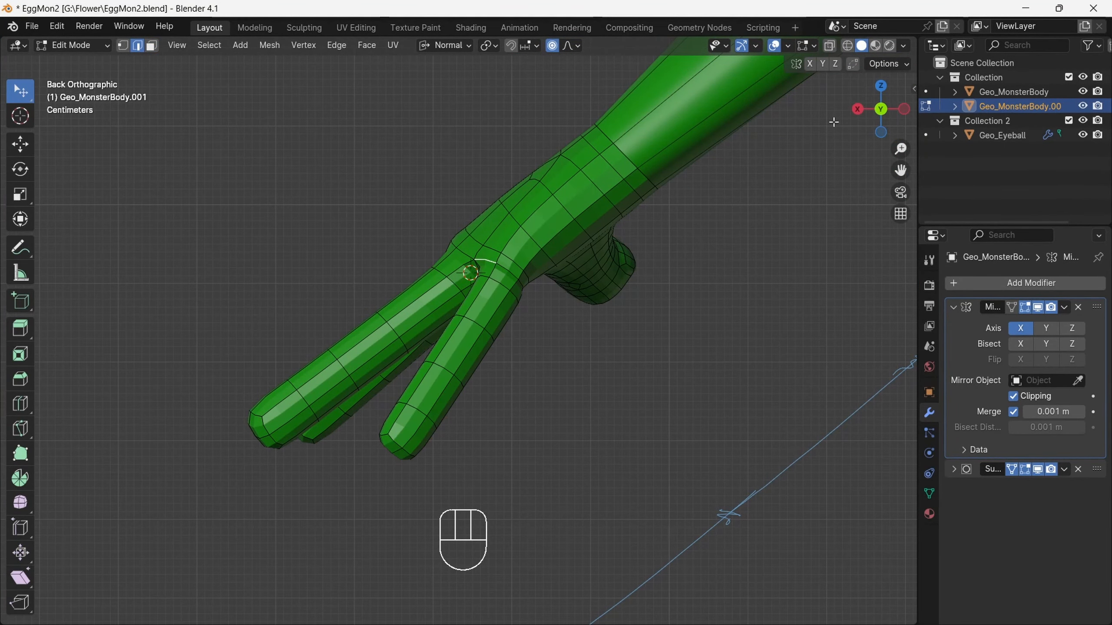
Select the edge loop around the little finger's base and snap the 3D cursor to it
drag(890, 115, 959, 94)
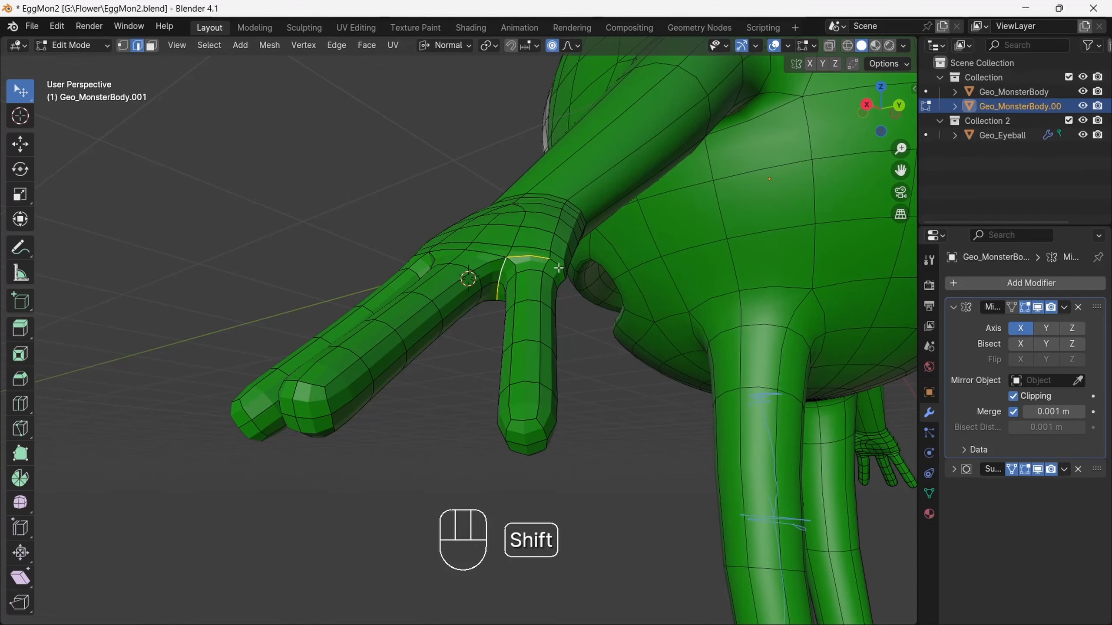
drag(871, 104, 613, 175)
key(shift+s)
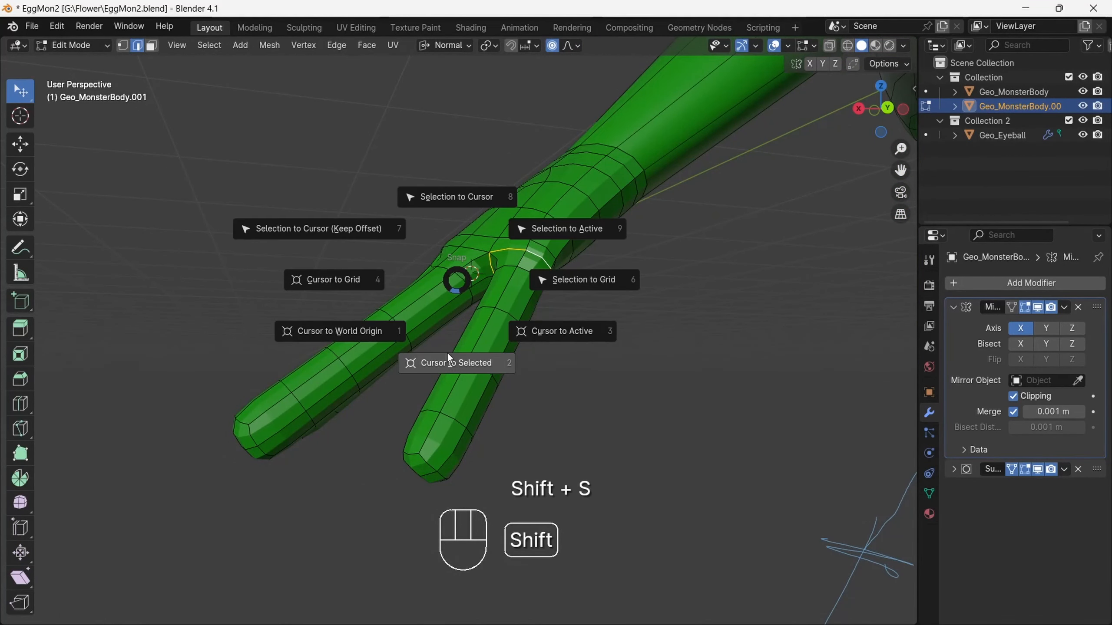
click(453, 363)
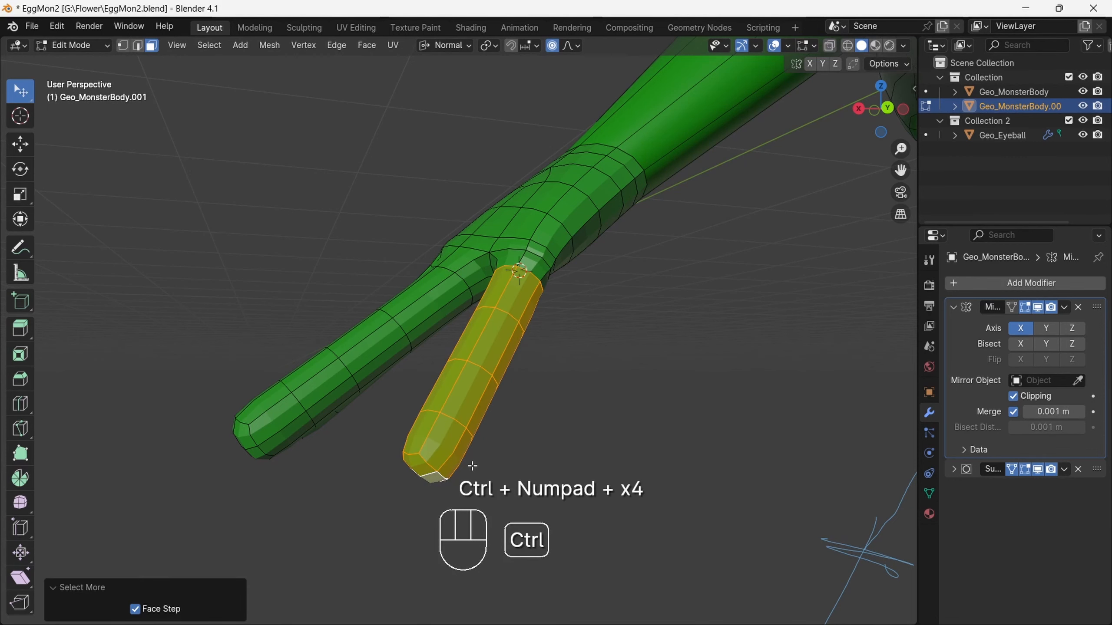
Rotate the whole little finger around its base from the back view, using Local orientation and the 3D Cursor pivot point
click(888, 107)
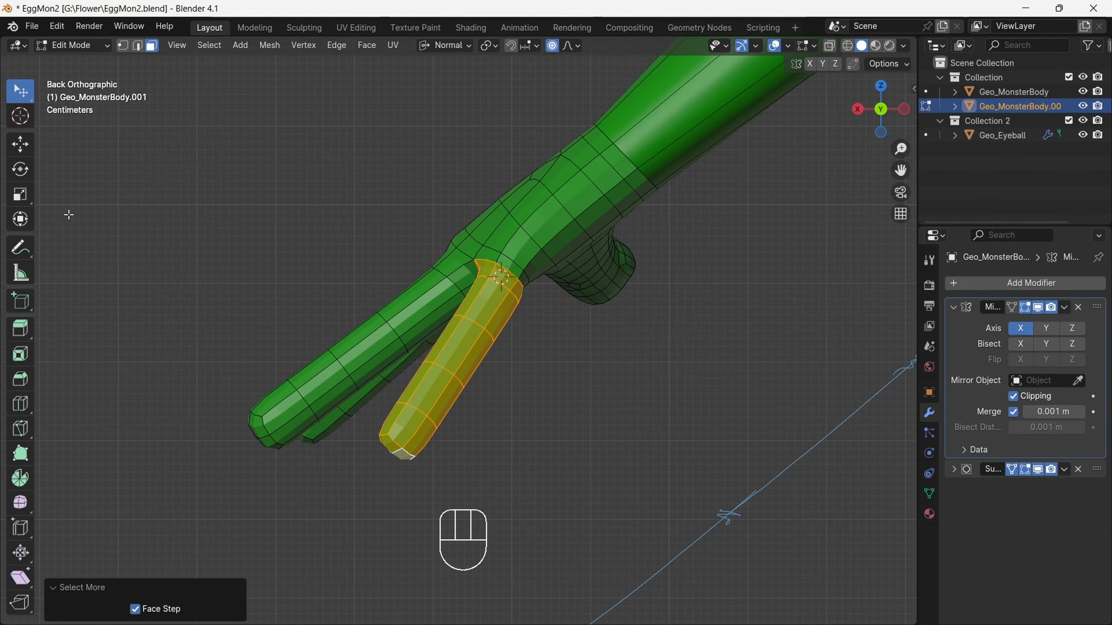
click(415, 105)
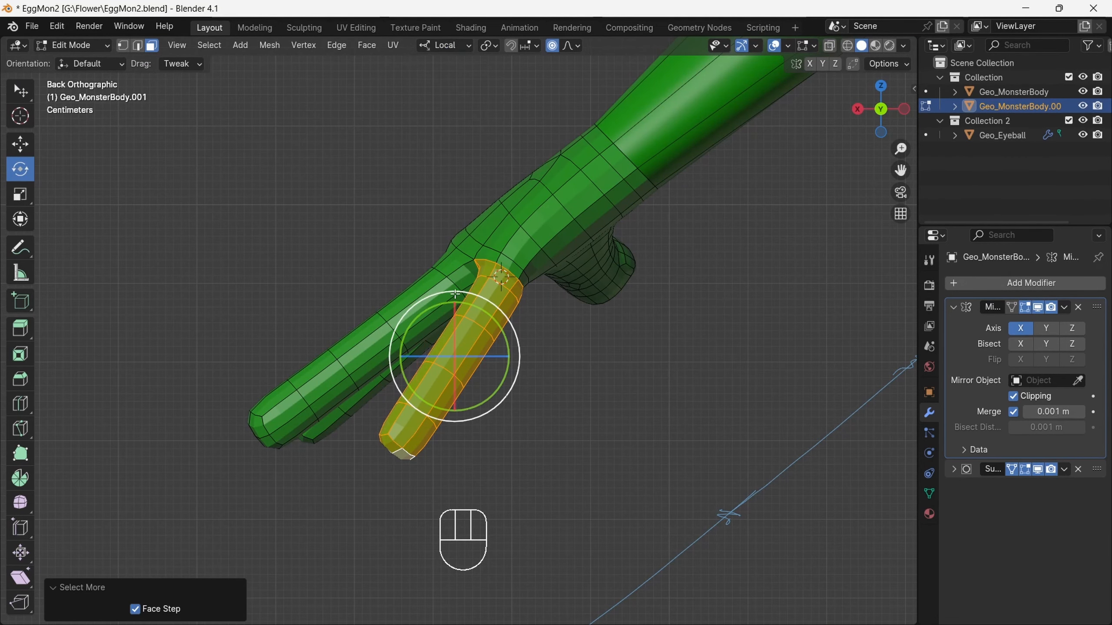
drag(431, 298, 425, 301)
key(ctrl+z)
click(445, 45)
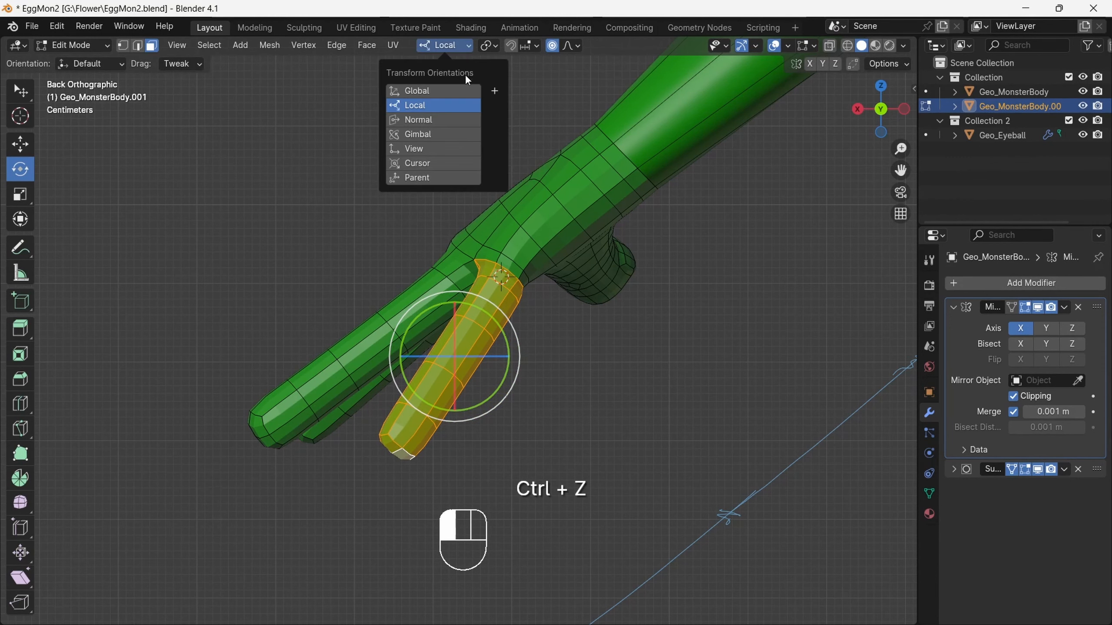
click(488, 45)
click(518, 136)
drag(492, 240, 484, 220)
Move the little finger about 0.0096 m in X and 0.0125 m in Z, and adjust its position again from another angle
key(g)
click(512, 305)
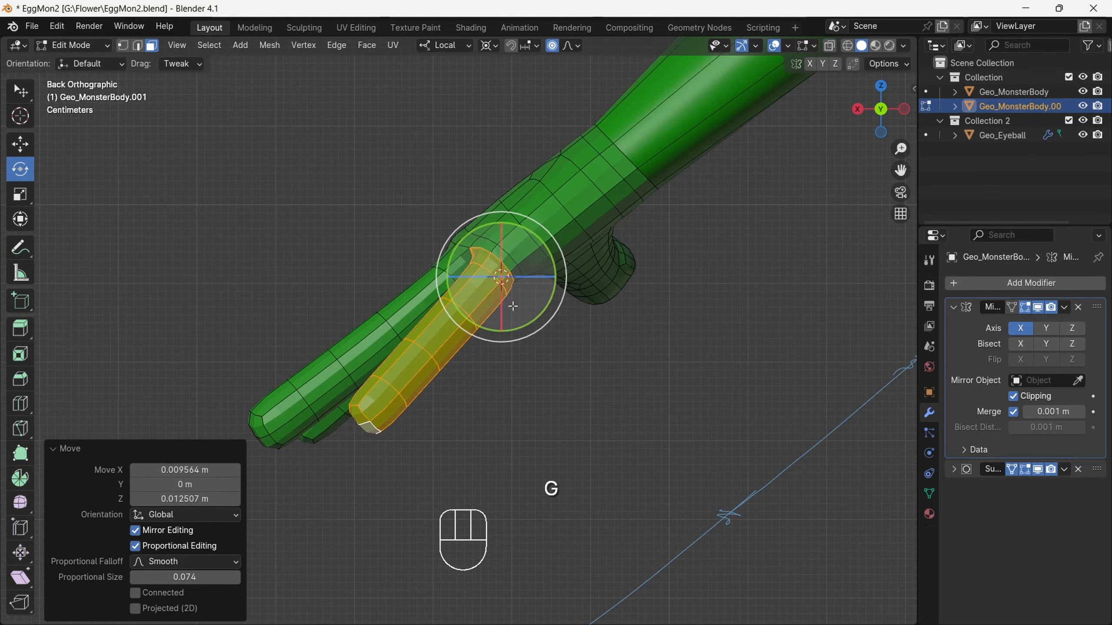
drag(889, 106, 838, 167)
key(g)
click(873, 124)
click(838, 168)
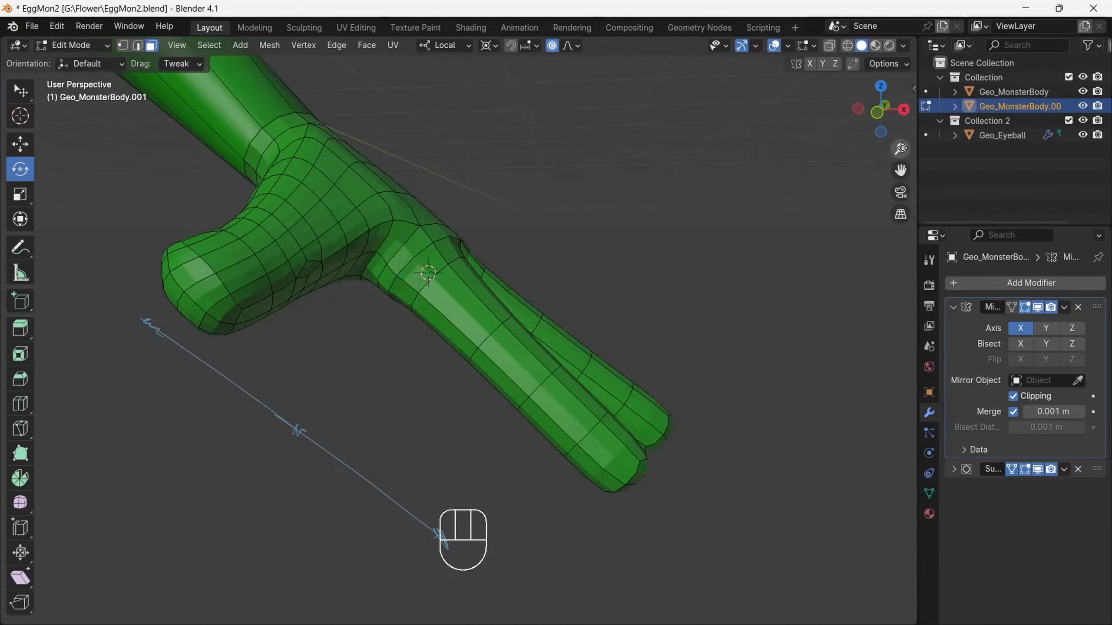
Switch the pivot point from the 3D Cursor back to the selection
drag(894, 119, 900, 79)
drag(900, 170, 867, 164)
drag(900, 149, 872, 101)
click(489, 45)
click(510, 129)
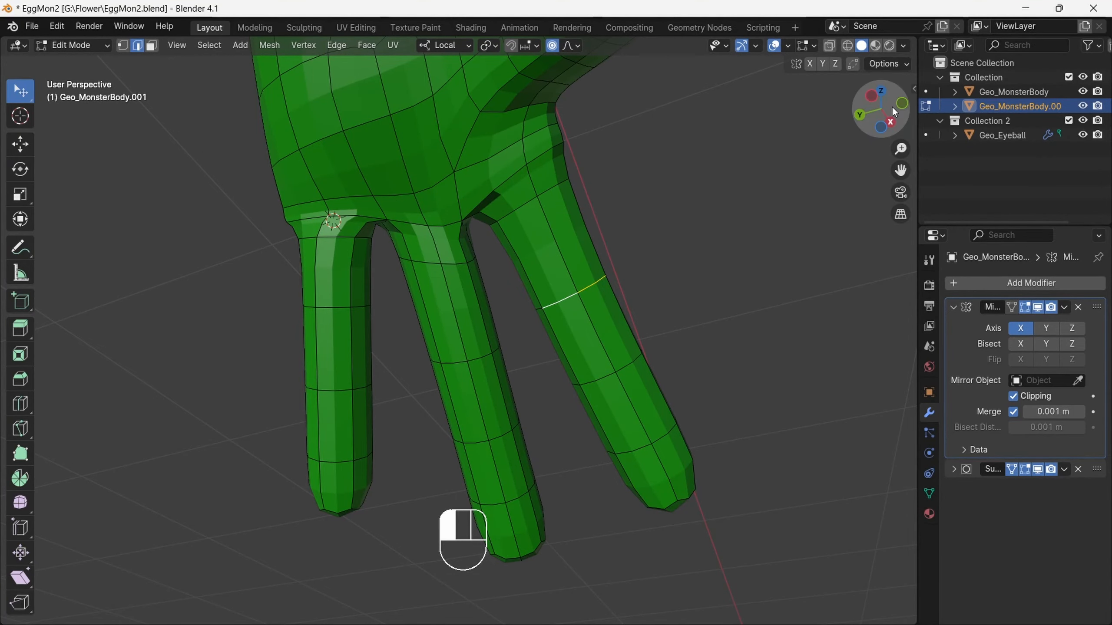
Bevel the underside edges of the index finger's joint by 0.00693 m with one segment and add one loop cut through the bevel
drag(893, 112, 948, 108)
middle_drag(837, 148, 687, 175)
click(546, 329)
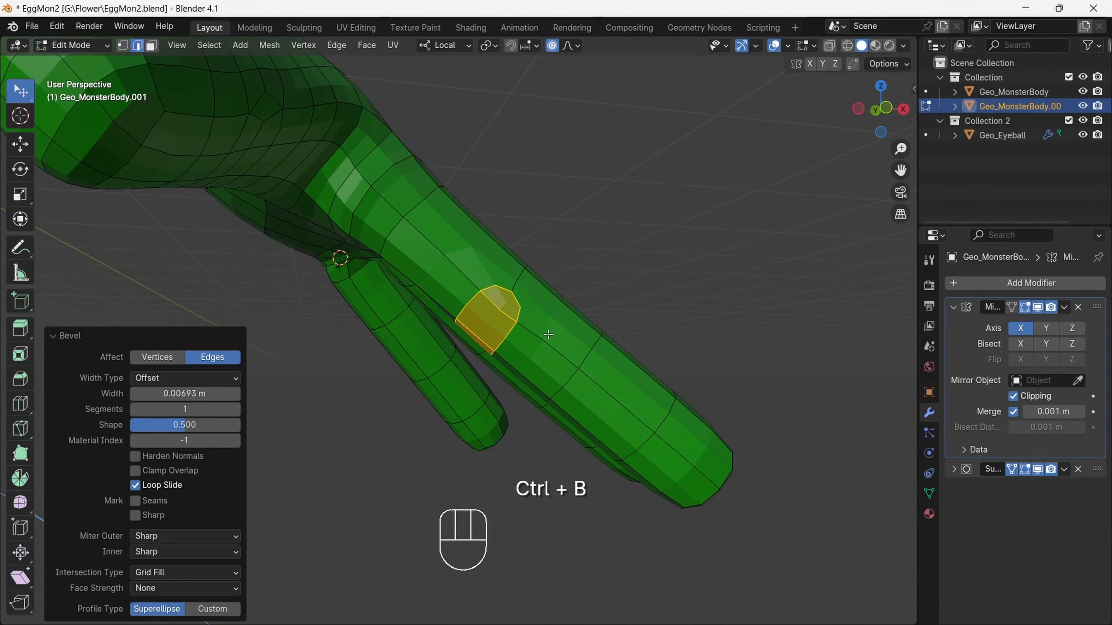
click(497, 312)
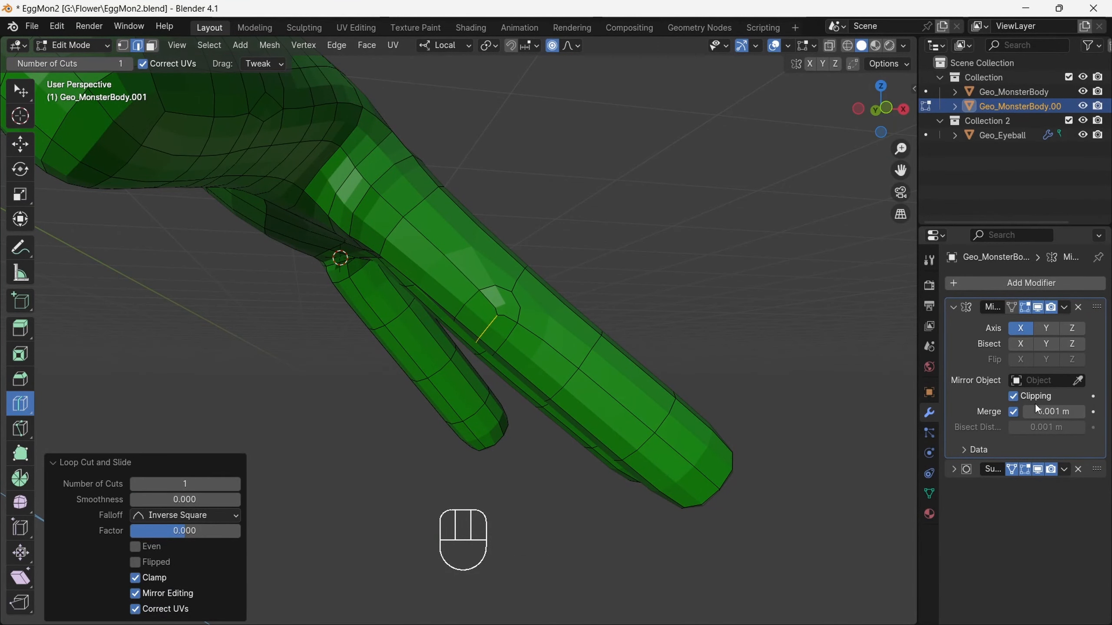
Turn off the Subdivision modifier's viewport display
click(1042, 470)
scroll(885, 141, up, 2)
drag(874, 119, 682, 173)
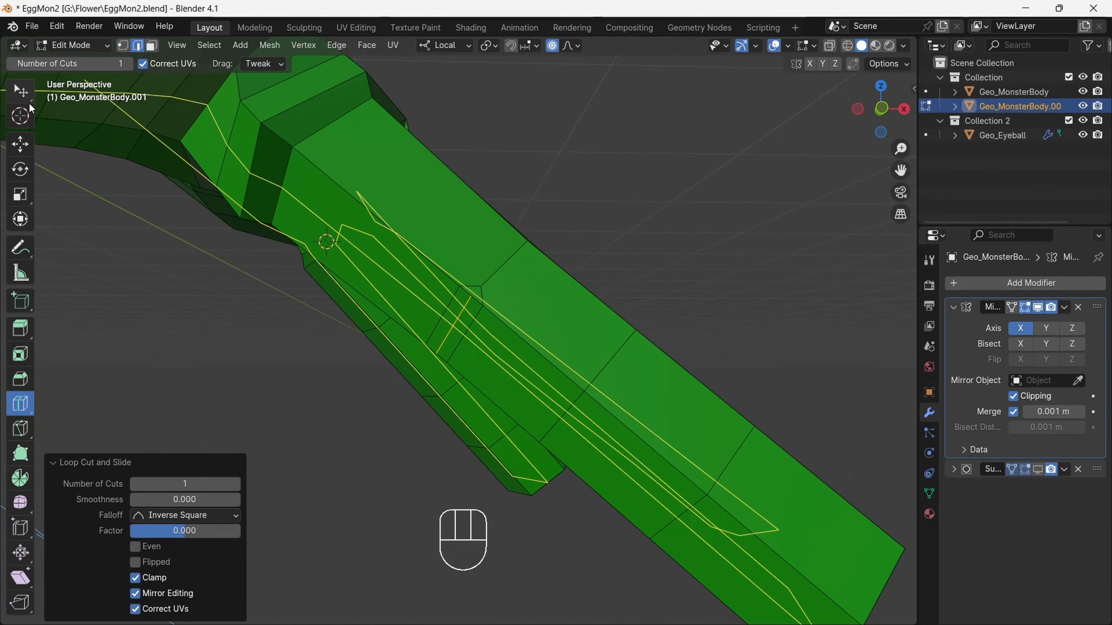
Select the tip-side bevel edges under the index finger's joint and slide them toward the fingertip
click(468, 331)
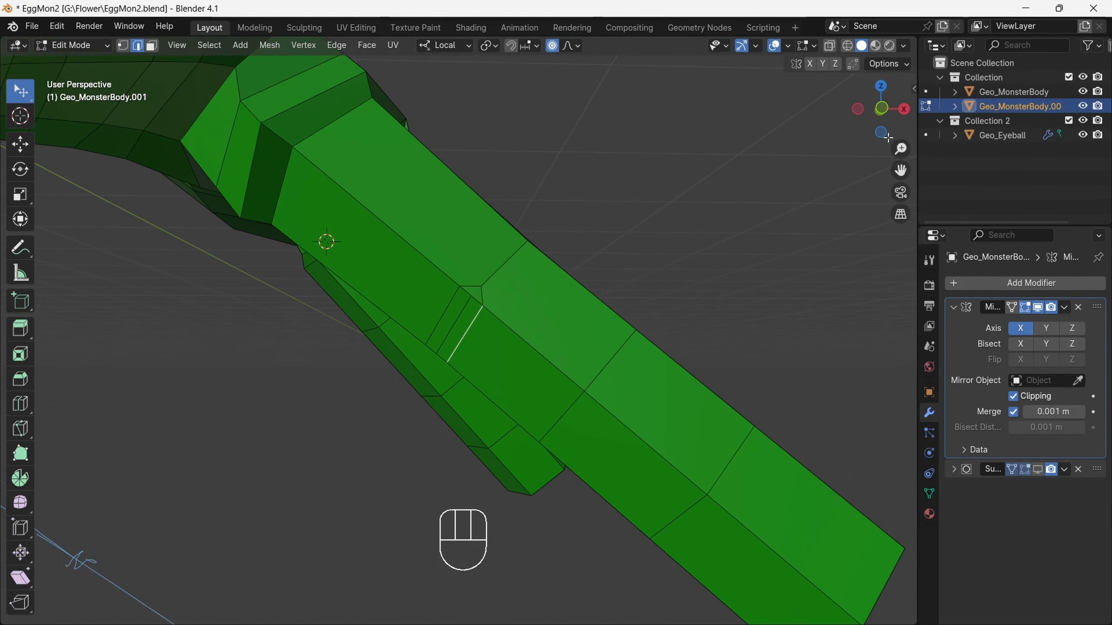
drag(897, 97, 707, 145)
ctrl+click(553, 371)
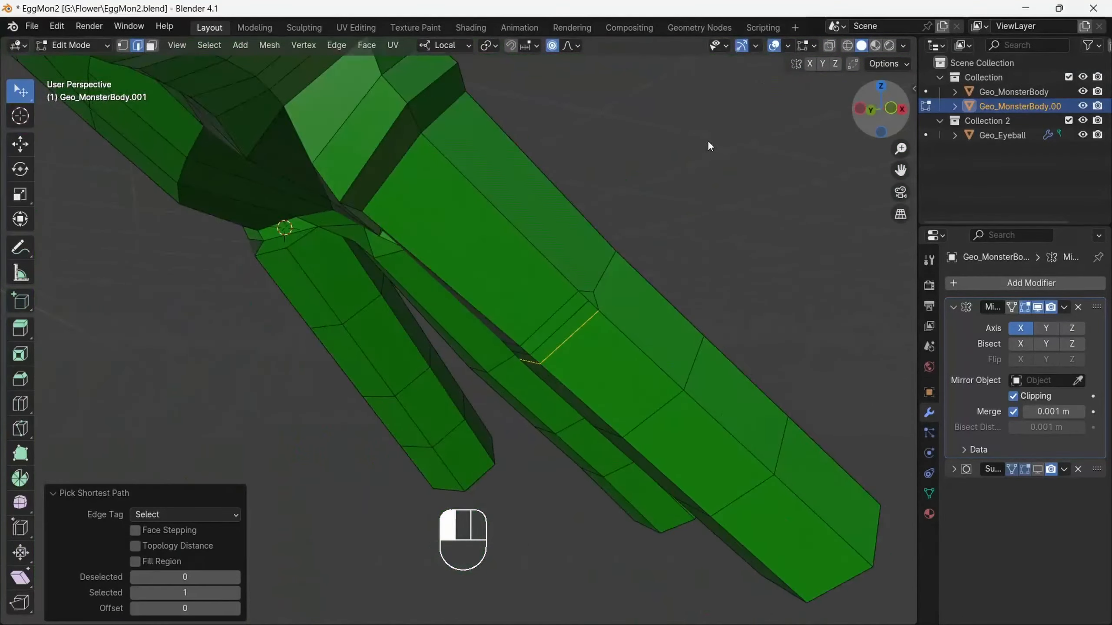
click(534, 293)
Select the palm-side bevel edges under the index finger's joint and slide them toward the finger's base
drag(890, 111, 680, 241)
ctrl+click(568, 367)
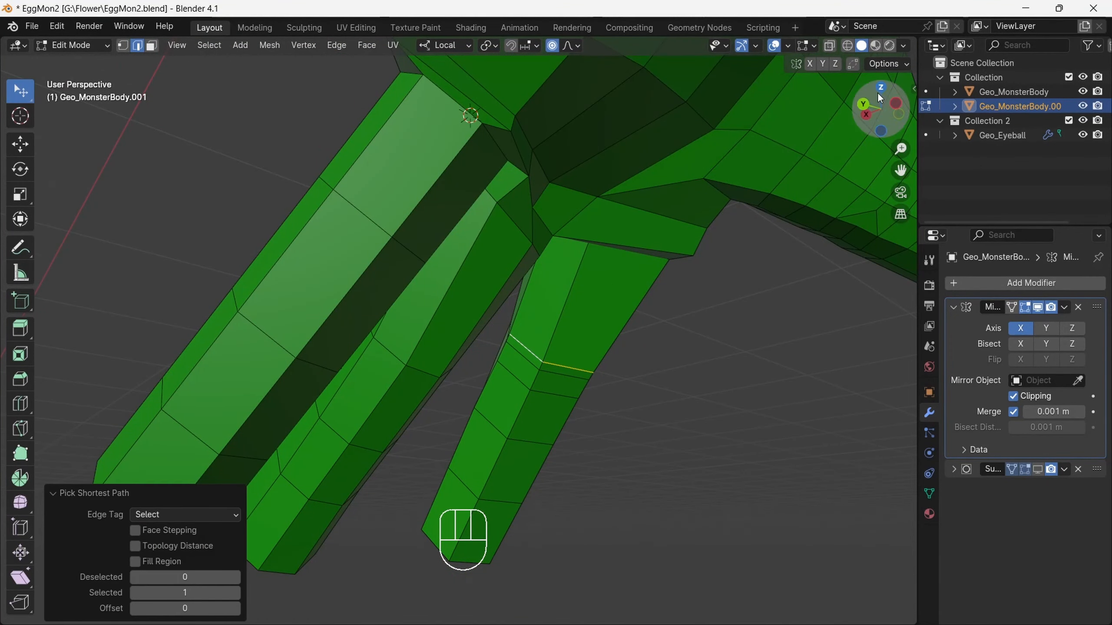
drag(890, 105, 622, 145)
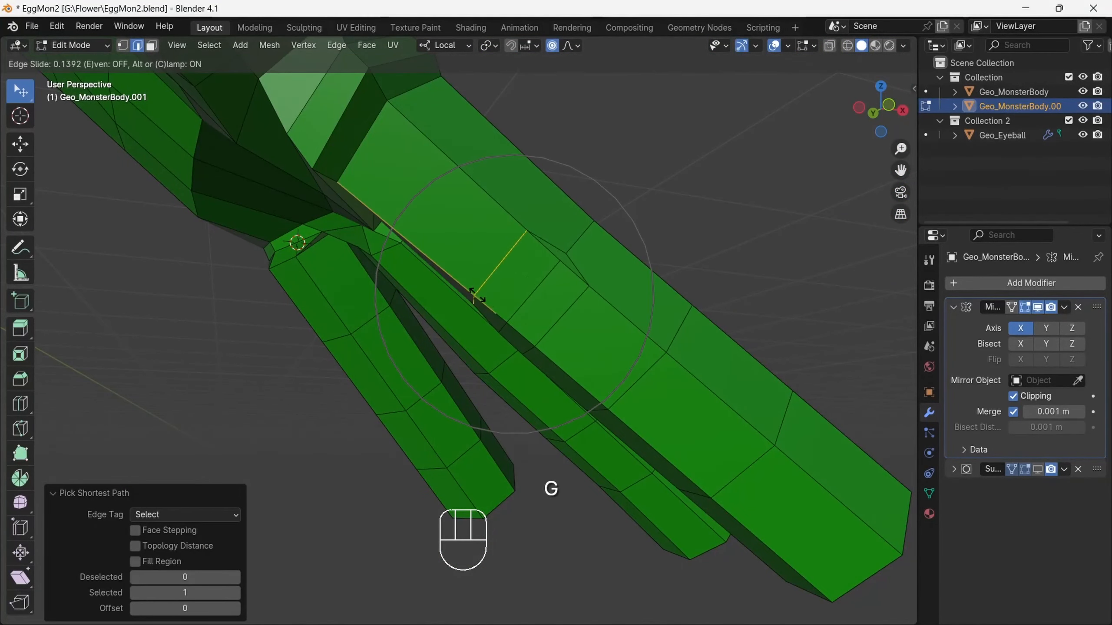
click(483, 302)
Select the row of palm-side vertices across the index finger's joint and edge-slide them along the finger
drag(885, 108, 648, 118)
click(124, 46)
ctrl+click(363, 335)
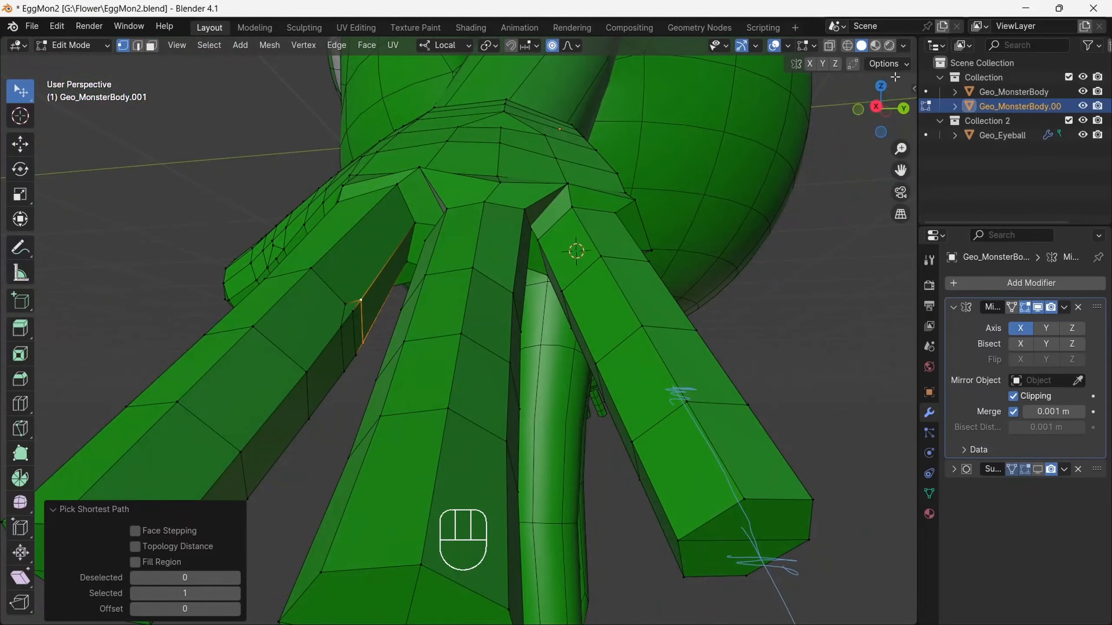
drag(881, 110, 993, 82)
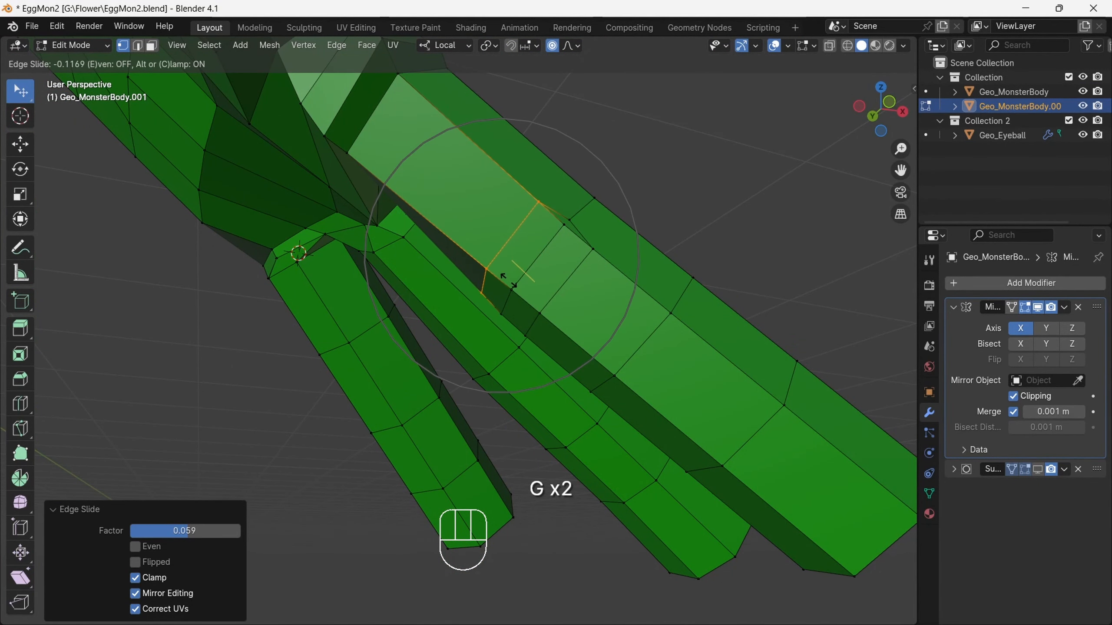
click(508, 280)
click(729, 151)
Vertex-slide the corner vertices on the two sides of the index finger's joint by about 0.174 and 0.264
mouse_move(880, 109)
mouse_down()
mouse_move(867, 154)
mouse_move(879, 106)
mouse_up()
click(593, 282)
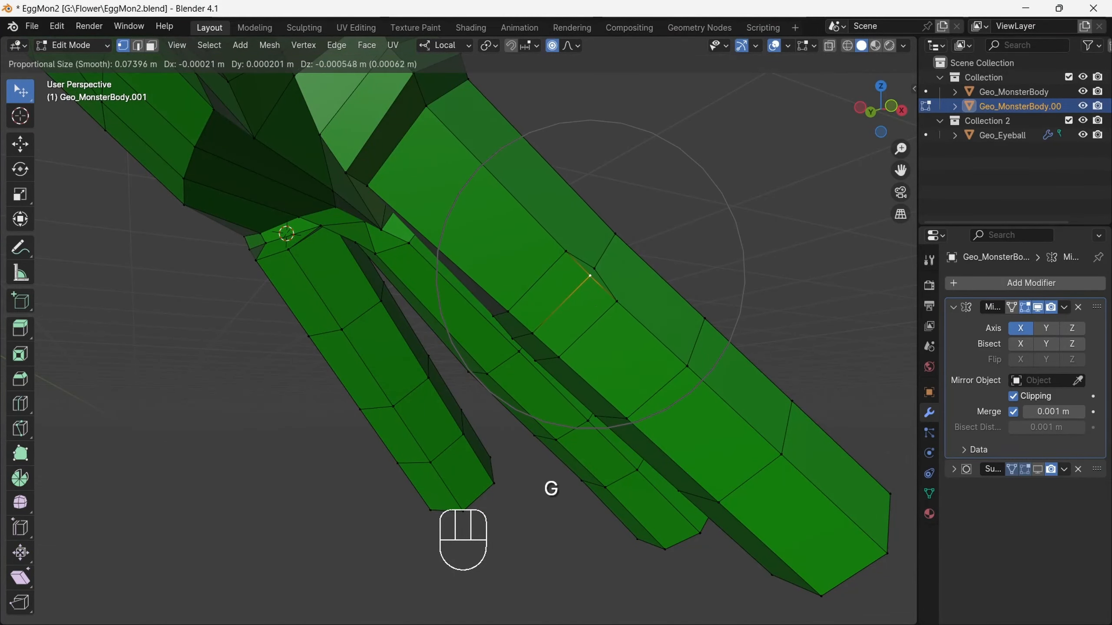
click(572, 318)
middle_drag(572, 318, 648, 294)
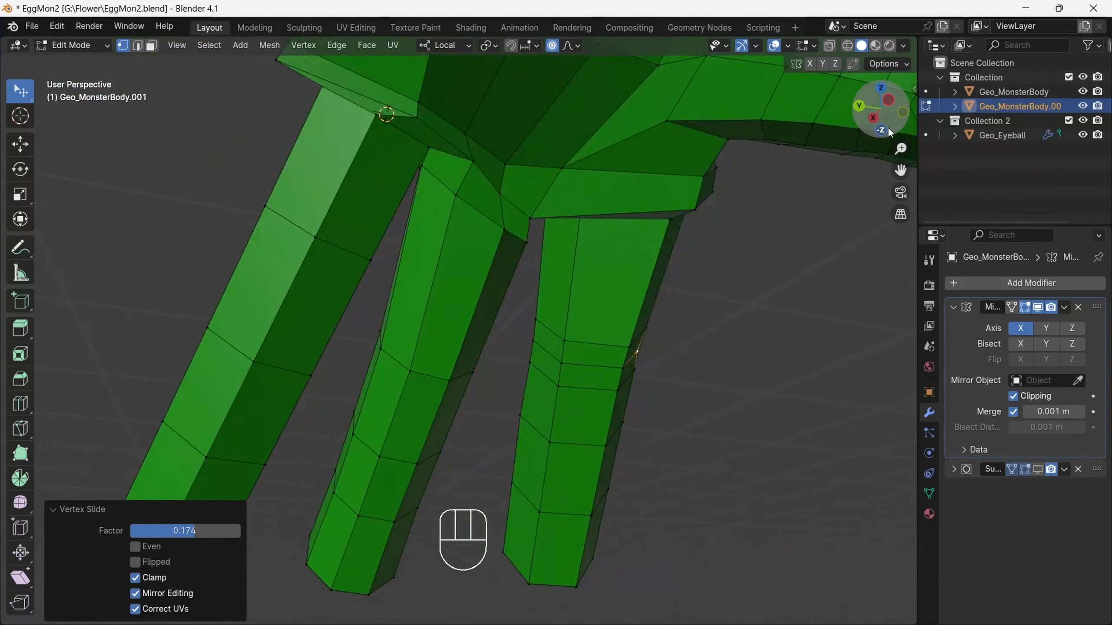
drag(891, 133, 1101, 147)
click(366, 300)
click(378, 303)
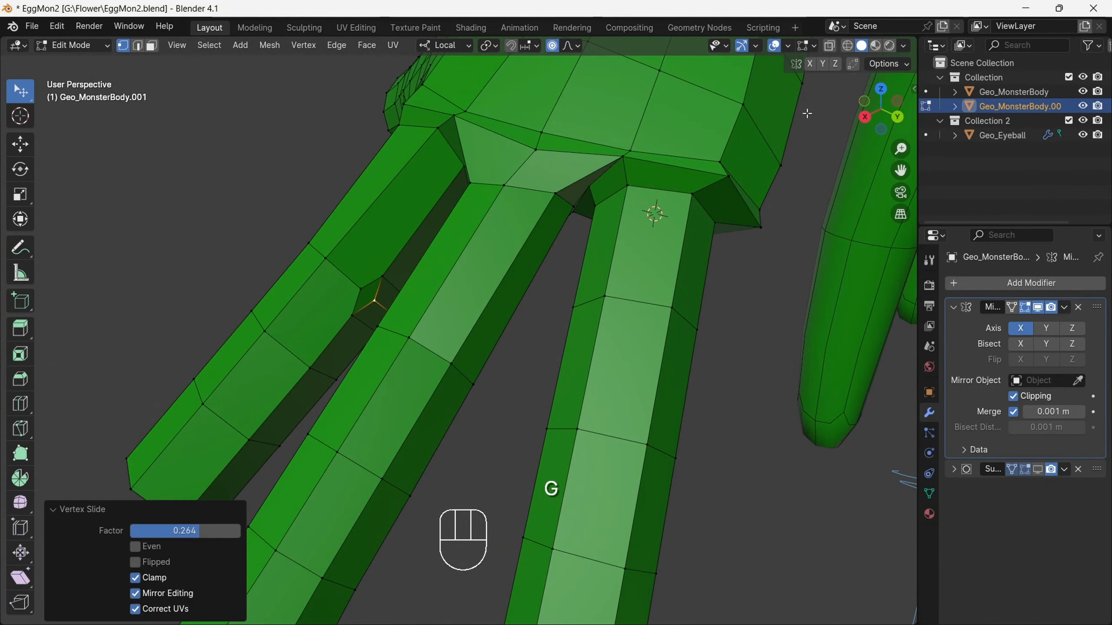
Select the palm-side middle vertices of the index finger's joint and shrink them inward by about 0.0097 m
drag(880, 110, 618, 26)
shift+click(644, 355)
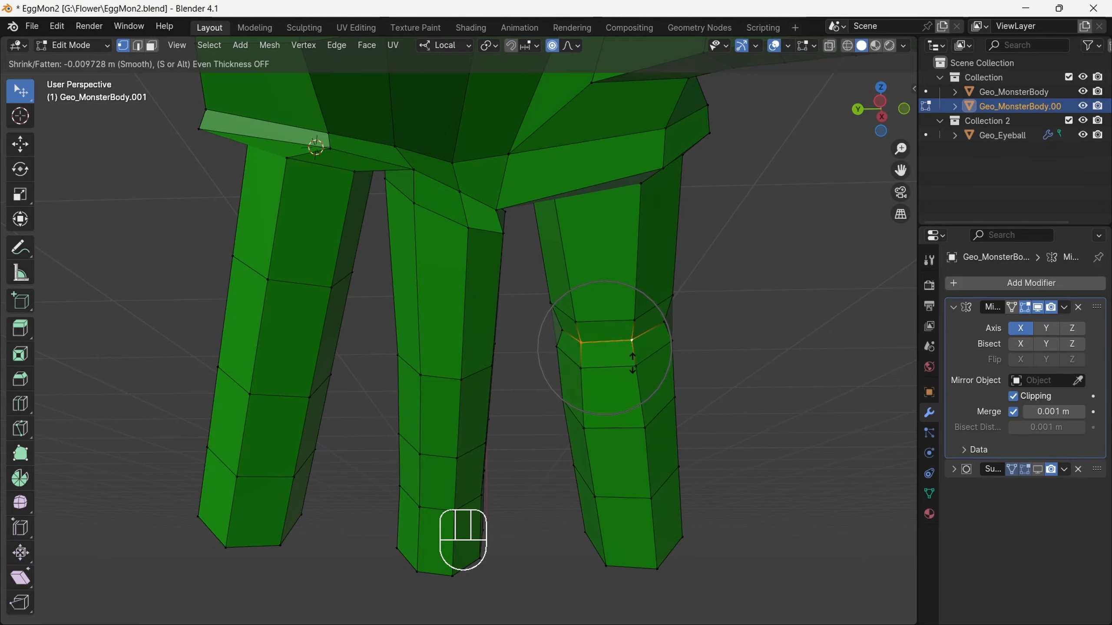
click(632, 363)
click(740, 298)
Add a loop cut on either side of the index finger's joint, sliding the tip-side one by about 0.386
drag(880, 109, 682, 168)
click(18, 409)
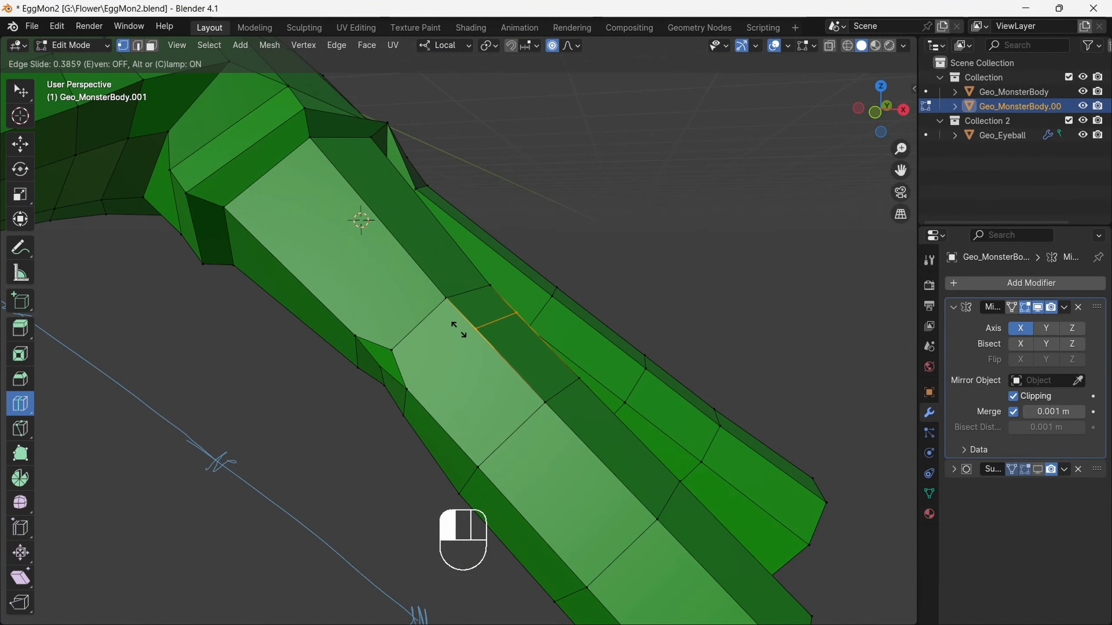
drag(459, 331, 459, 331)
drag(417, 249, 444, 286)
Connect the ends of the two new cuts to the joint's corner vertices across both neighbouring faces of the index finger
shift+click(383, 342)
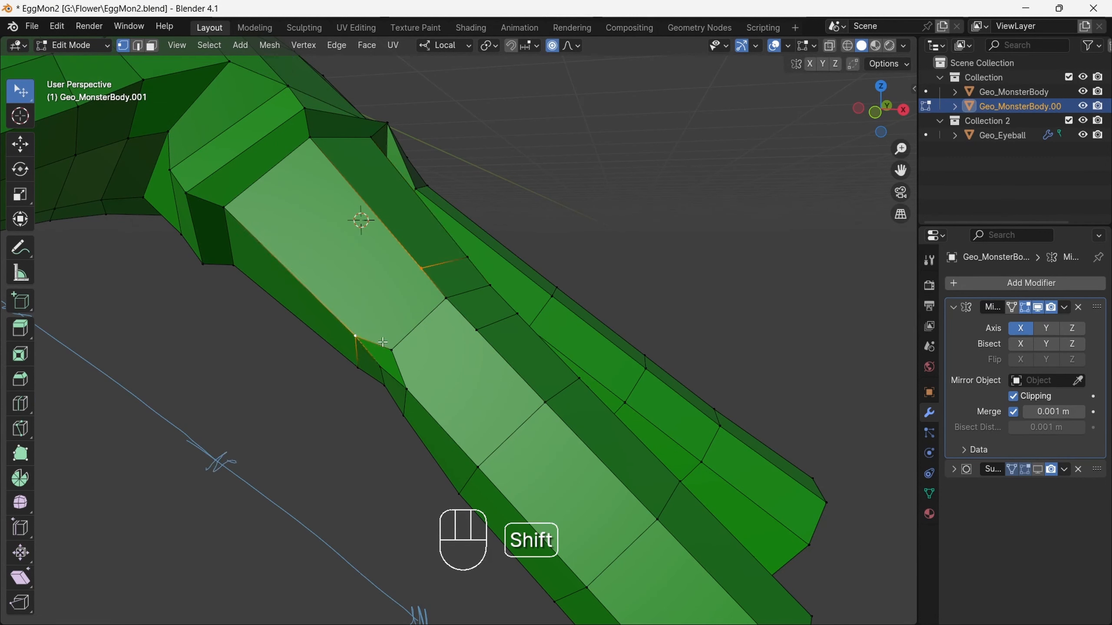
ctrl+click(408, 388)
click(476, 331)
shift+click(408, 389)
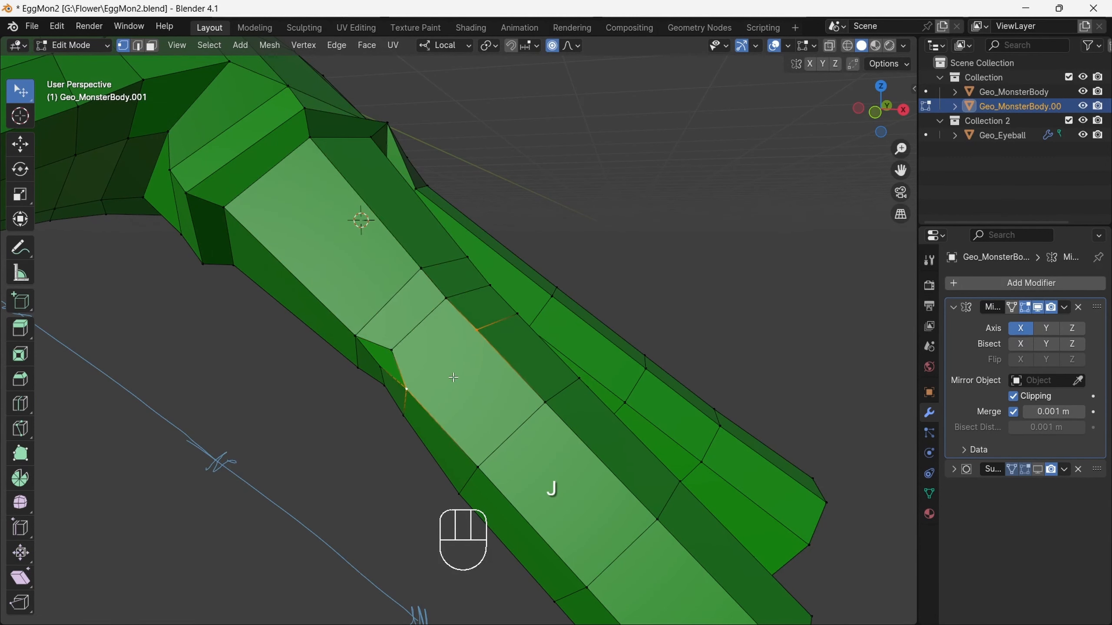
drag(878, 112, 653, 115)
click(370, 288)
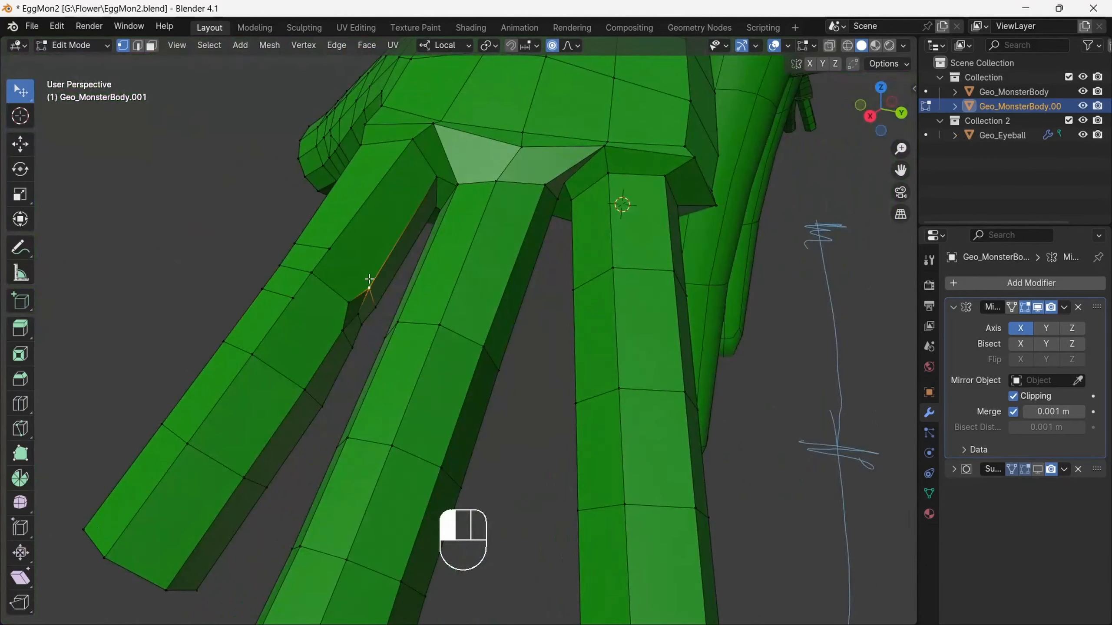
ctrl+click(329, 249)
click(373, 288)
shift+click(330, 250)
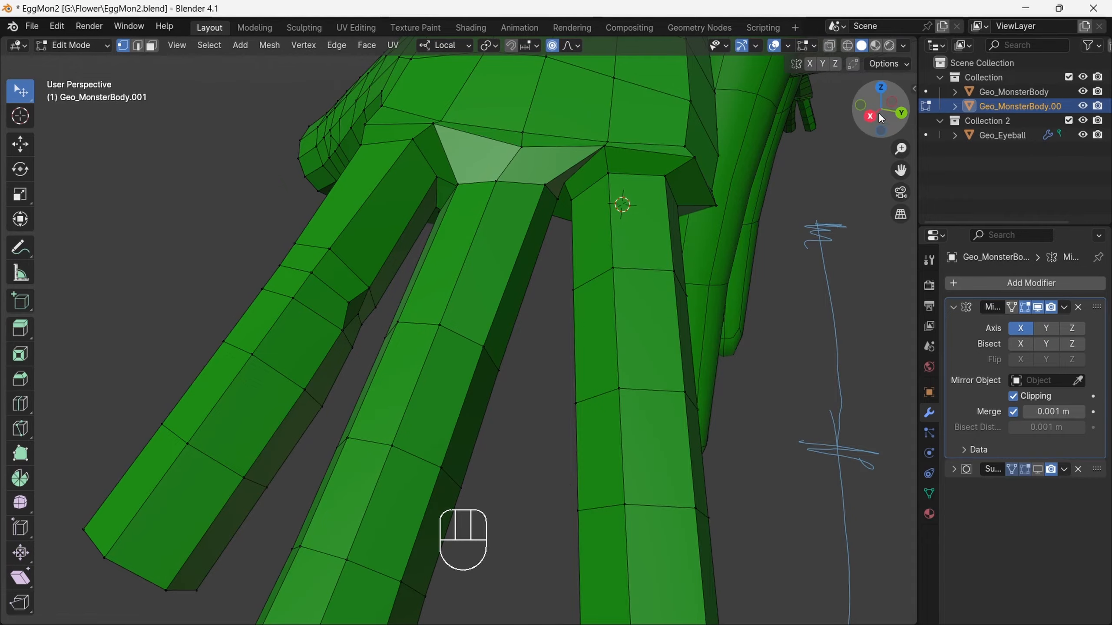
Edge-slide the edge loops around the index finger's joints along the finger to adjust their spacing
drag(879, 117, 1083, 90)
drag(900, 150, 900, 187)
drag(880, 112, 1046, 35)
key(g)
key(g)
click(418, 406)
alt+click(386, 267)
key(g)
key(g)
click(423, 328)
Bevel the palm-side edges across the index finger's joint nearest the tip
click(586, 236)
drag(880, 109, 941, 118)
ctrl+click(514, 280)
key(ctrl+z)
ctrl+click(598, 258)
click(669, 303)
Cut a loop through the bevelled strip of the index finger's tip-side joint and shrink its edges inward
click(20, 404)
click(571, 262)
click(20, 91)
key(g)
key(g)
alt+click(604, 281)
key(alt+s)
click(628, 303)
Add a loop cut on either side of the index finger's tip-side joint and connect the cuts to its corner vertices
click(20, 404)
drag(480, 331, 471, 318)
drag(421, 236, 442, 269)
click(20, 91)
click(465, 315)
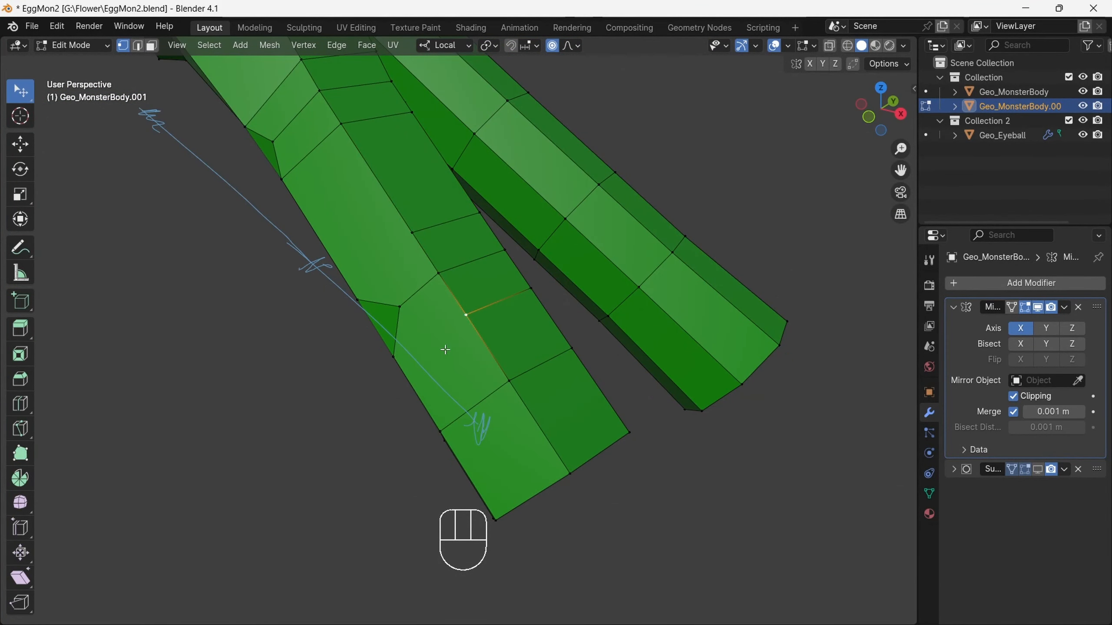
drag(880, 109, 744, 83)
drag(880, 109, 941, 114)
Select the edges around the index finger's base and edge-slide them by a factor of 0.175
click(152, 46)
click(454, 368)
drag(900, 171, 801, 66)
click(138, 46)
drag(900, 149, 935, 69)
click(414, 310)
key(g)
key(g)
click(476, 292)
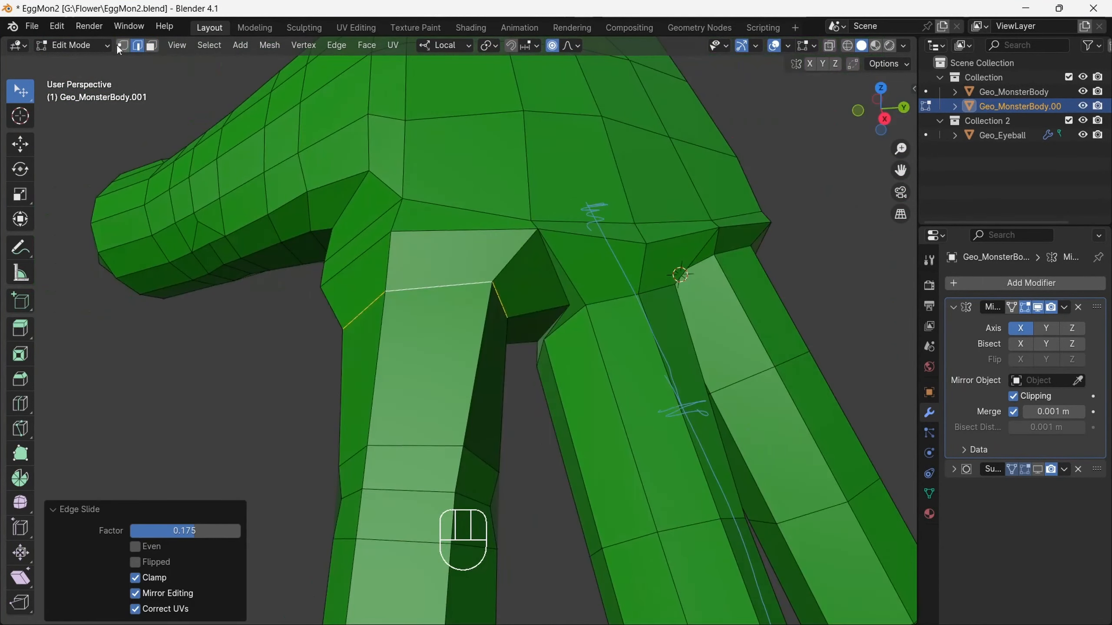
Reposition the knuckle vertices between the index and middle finger bases, vertex-sliding one by 0.250
drag(880, 110, 957, 109)
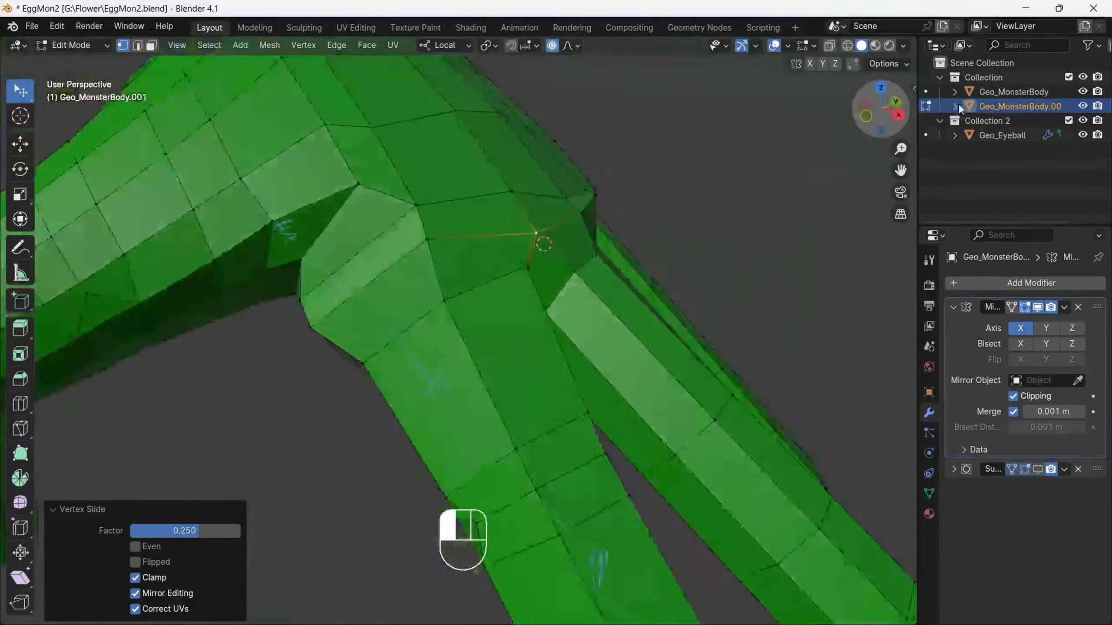
key(g)
click(492, 246)
click(685, 184)
key(g)
key(g)
drag(880, 116, 908, 162)
click(677, 199)
click(680, 294)
Vertex-slide individual vertices across the back of the hand to even out the topology, the last by 0.107
click(622, 271)
key(g)
key(g)
click(600, 288)
click(619, 251)
key(g)
key(g)
middle_drag(725, 278, 744, 245)
click(736, 219)
key(g)
key(g)
click(740, 229)
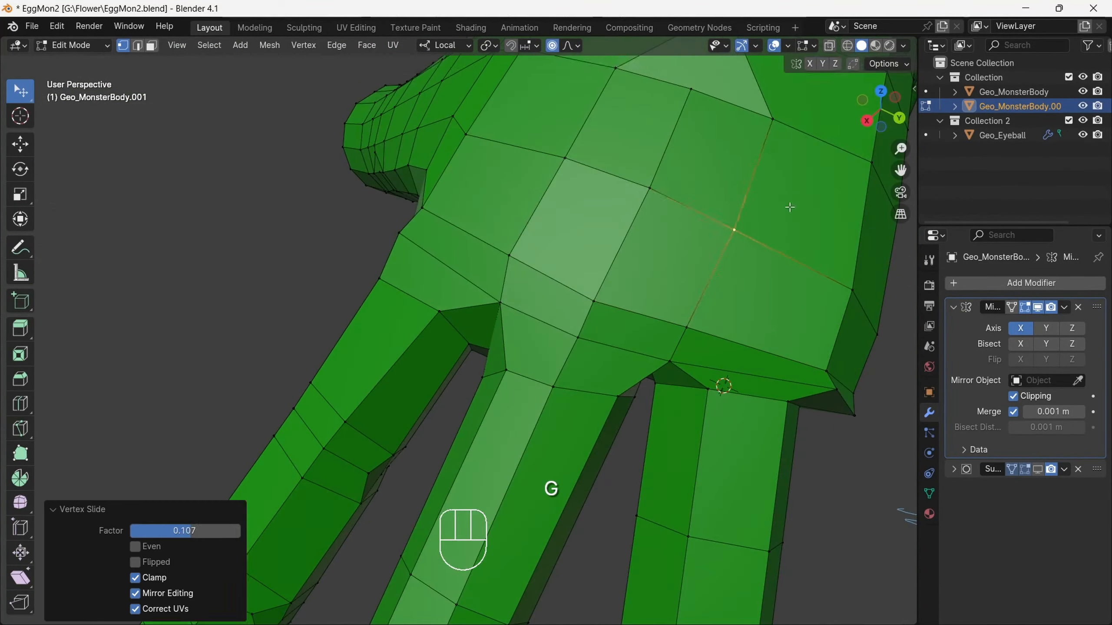
Edge-slide the edge loop running across the finger bases and move two vertices beside it
middle_drag(791, 208, 642, 273)
drag(880, 109, 893, 66)
alt+click(573, 368)
key(g)
key(g)
click(659, 327)
drag(583, 340, 576, 368)
drag(620, 341, 631, 326)
Select the neighbouring edge loop across the knuckles and edge-slide it to even the spacing
alt+click(693, 325)
drag(880, 109, 852, 115)
key(g)
key(g)
click(699, 372)
Adjust the knuckle loop and the vertices at the outermost finger's base, and fatten the vertices between the fingers by 0.0098 m
alt+click(774, 460)
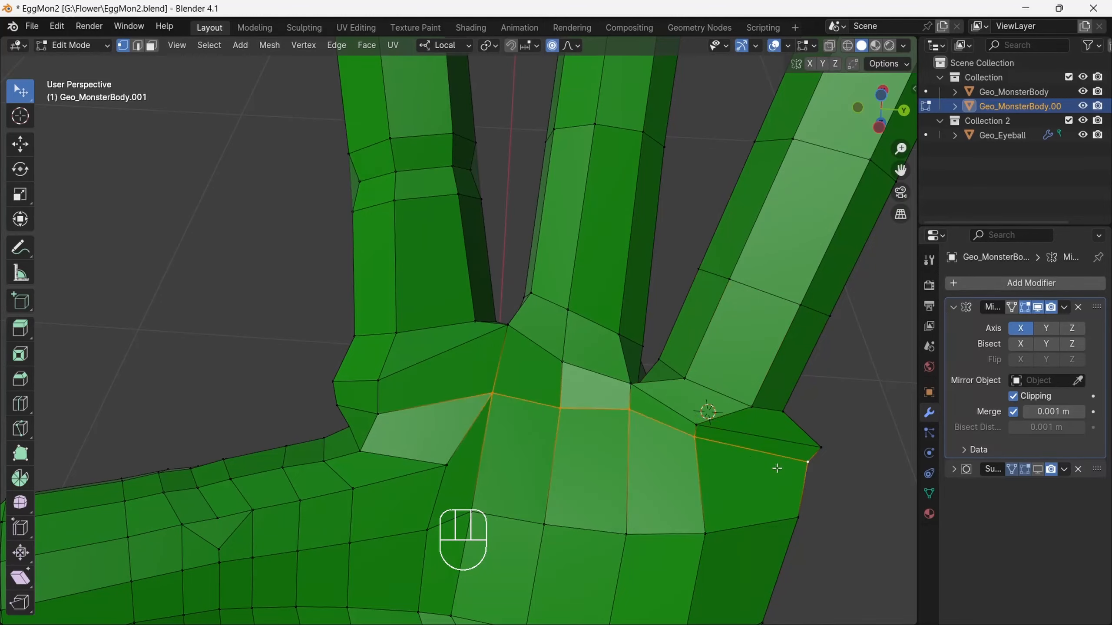
key(g)
drag(697, 425, 720, 434)
drag(698, 462, 705, 472)
drag(820, 448, 813, 448)
drag(880, 109, 710, 175)
click(486, 376)
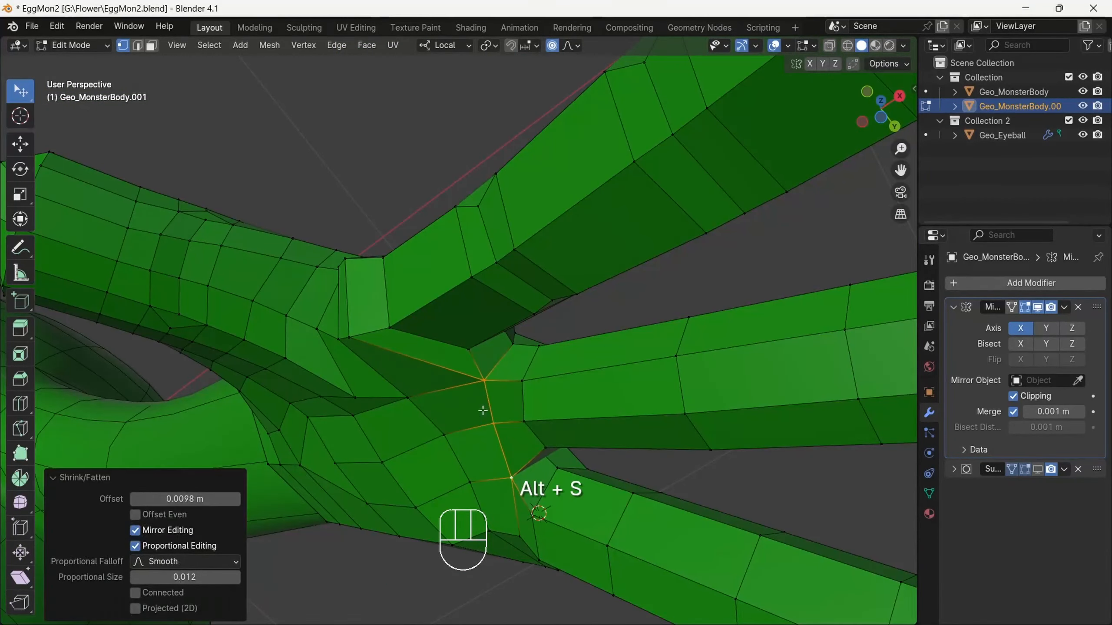
Move individual vertices across the palm beside the thumb to smooth its shape, and toggle the subdivision modifier's viewport display
drag(879, 110, 828, 280)
scroll(828, 280, down, 5)
drag(880, 110, 981, 156)
drag(415, 267, 394, 270)
drag(370, 261, 368, 263)
drag(435, 253, 465, 251)
drag(440, 239, 435, 239)
drag(435, 215, 430, 217)
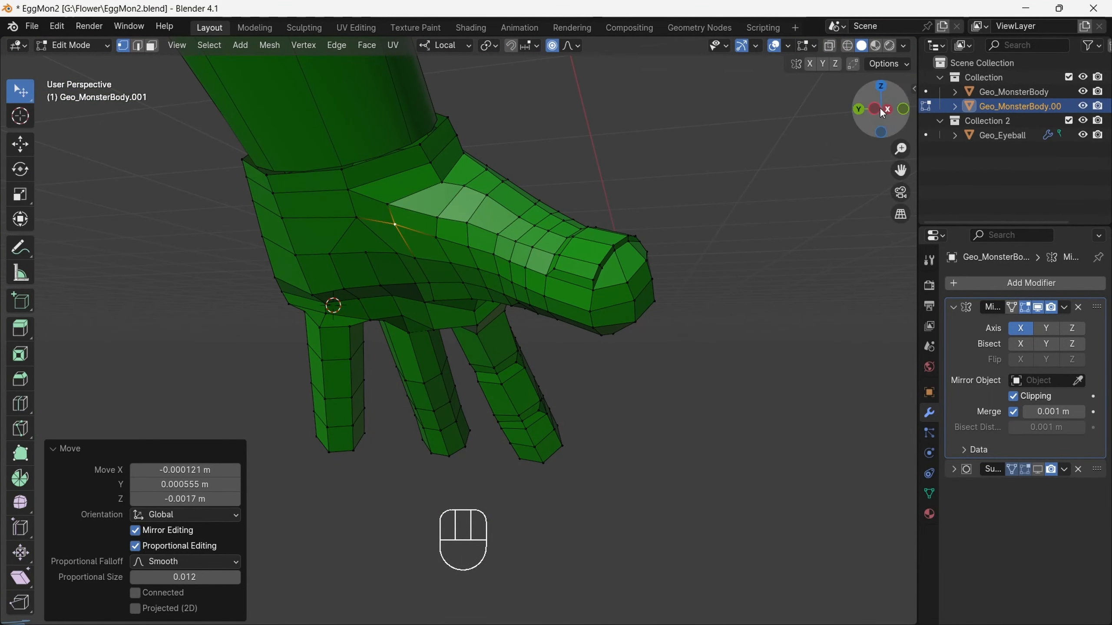
drag(879, 107, 40, 371)
click(1038, 469)
Bevel the palm-side edges across the middle finger's joint and cut a loop through the bevelled strip
click(452, 293)
shift+click(480, 331)
key(ctrl+b)
click(659, 325)
click(20, 404)
click(503, 302)
Slide the corner points on the two sides of the middle finger's bevelled joint along the finger
click(510, 291)
key(g)
key(g)
click(500, 309)
click(480, 328)
key(g)
key(g)
click(497, 326)
Add a loop cut on either side of the middle finger's joint, the tip-side one with a factor of 0.534
click(486, 301)
click(590, 262)
key(ctrl+r)
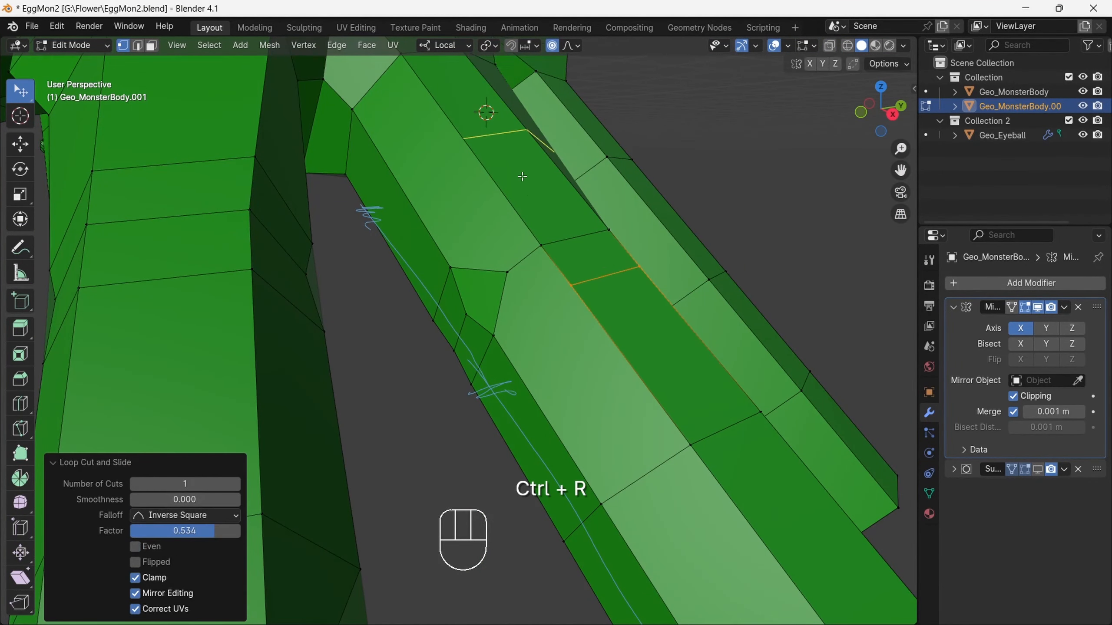
Connect the ends of the two new cuts to the corner vertices across the middle finger's joint face
click(516, 211)
shift+click(451, 268)
key(j)
click(571, 285)
shift+click(493, 336)
key(j)
drag(876, 129, 691, 104)
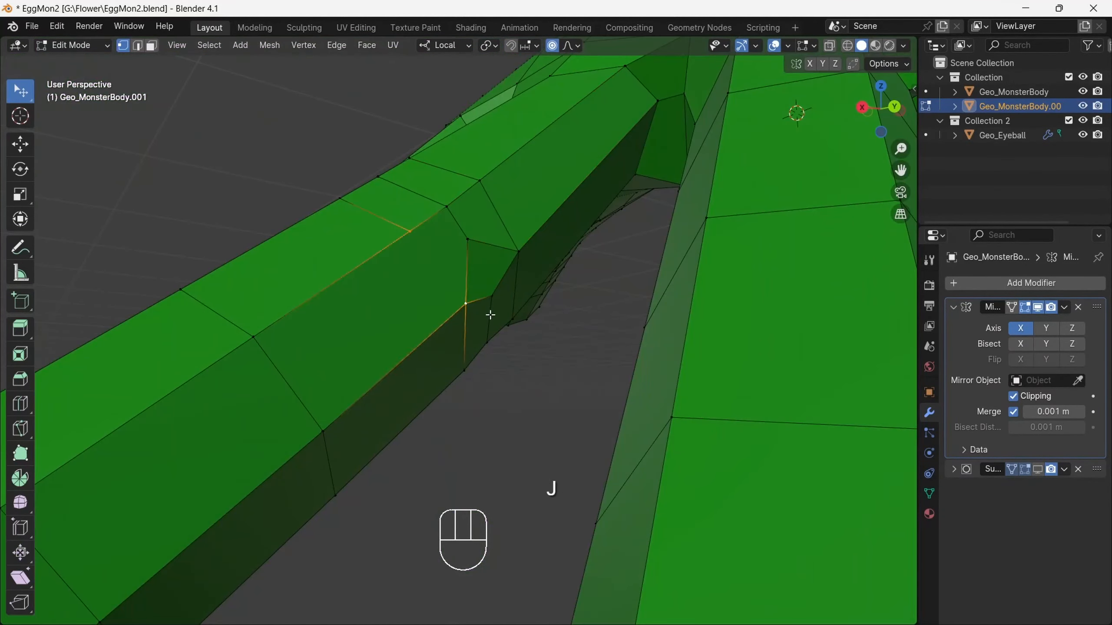
Connect the selected points across the middle finger's base-side joint and slide the edge loop of its tip-side joint along the finger
key(j)
drag(880, 109, 861, 152)
alt+click(397, 418)
key(g)
key(g)
click(405, 471)
click(411, 337)
click(429, 380)
Bevel the palm-side edges across the middle finger's tip-side joint and cut a loop through the bevelled strip
drag(880, 109, 1011, 105)
click(487, 136)
shift+click(492, 166)
key(ctrl+b)
click(593, 320)
click(20, 404)
click(446, 328)
key(ctrl+z)
click(431, 337)
click(20, 92)
Slide the corner point beside the middle finger's tip-side joint along its edge
click(293, 265)
key(g)
key(g)
click(330, 281)
click(553, 137)
click(577, 270)
Add a loop cut on either side of the middle finger's tip-side joint and connect the cut ends to the joint's corner vertices
drag(880, 109, 836, 211)
key(ctrl+r)
click(419, 271)
click(445, 313)
click(489, 358)
click(428, 302)
shift+click(377, 349)
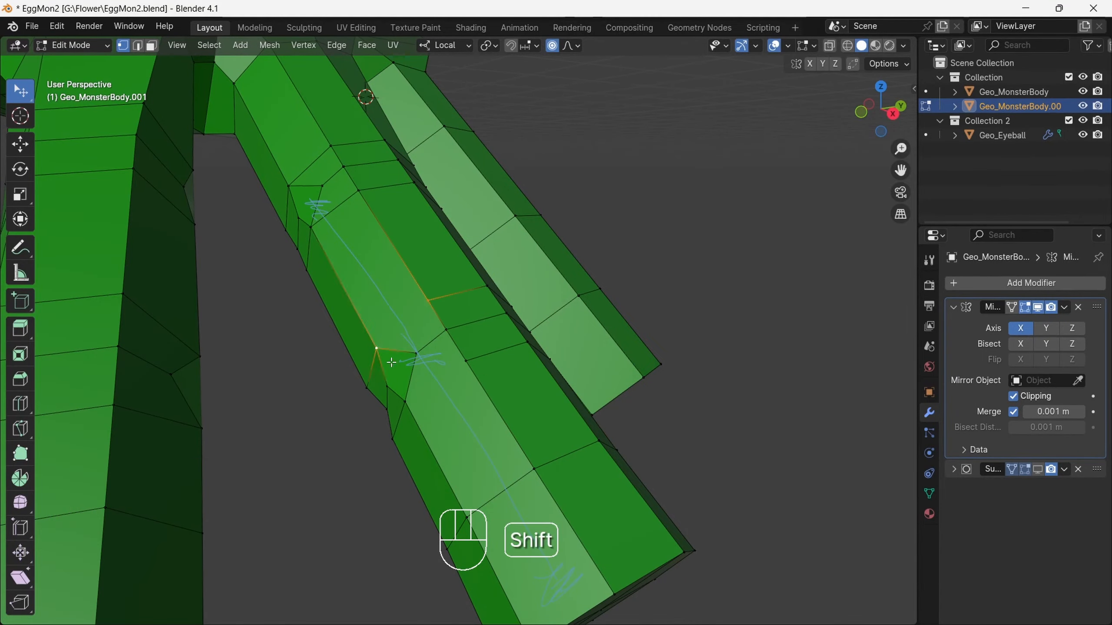
key(j)
Slide the edge loop at the base-side joint of the remaining outer finger along the finger
click(770, 118)
scroll(769, 118, down, 3)
middle_drag(767, 142, 852, 95)
alt+click(613, 216)
drag(850, 90, 674, 103)
key(g)
key(g)
click(613, 225)
Bevel the palm-side edges across the outer finger's base-side joint and cut a centred loop through the bevelled strip
shift+click(305, 256)
drag(874, 107, 976, 131)
key(ctrl+b)
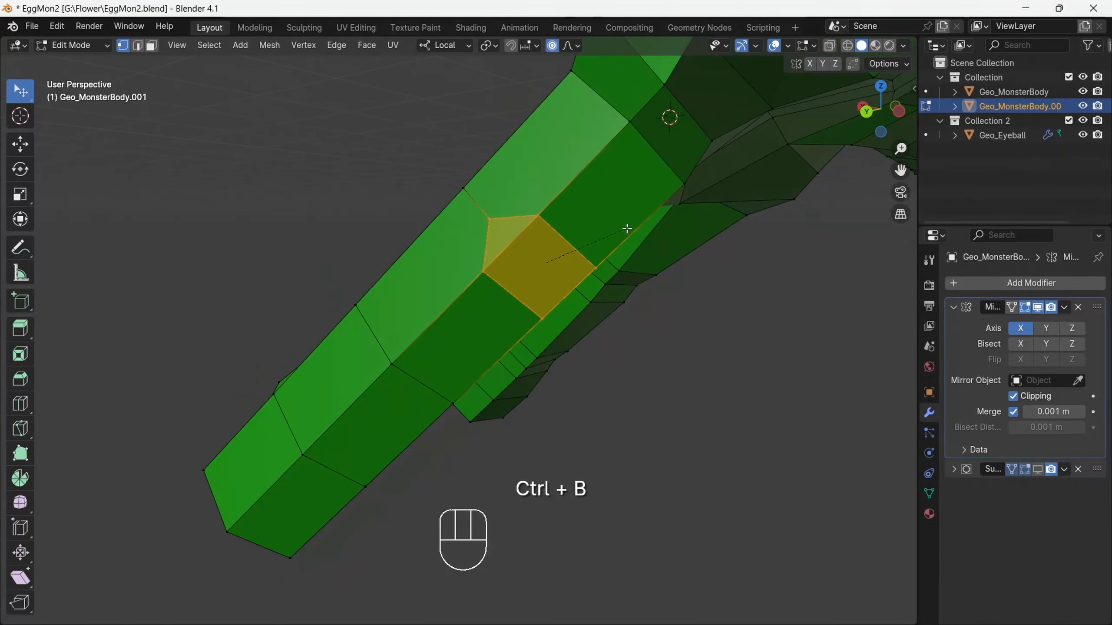
click(525, 273)
right_click(563, 279)
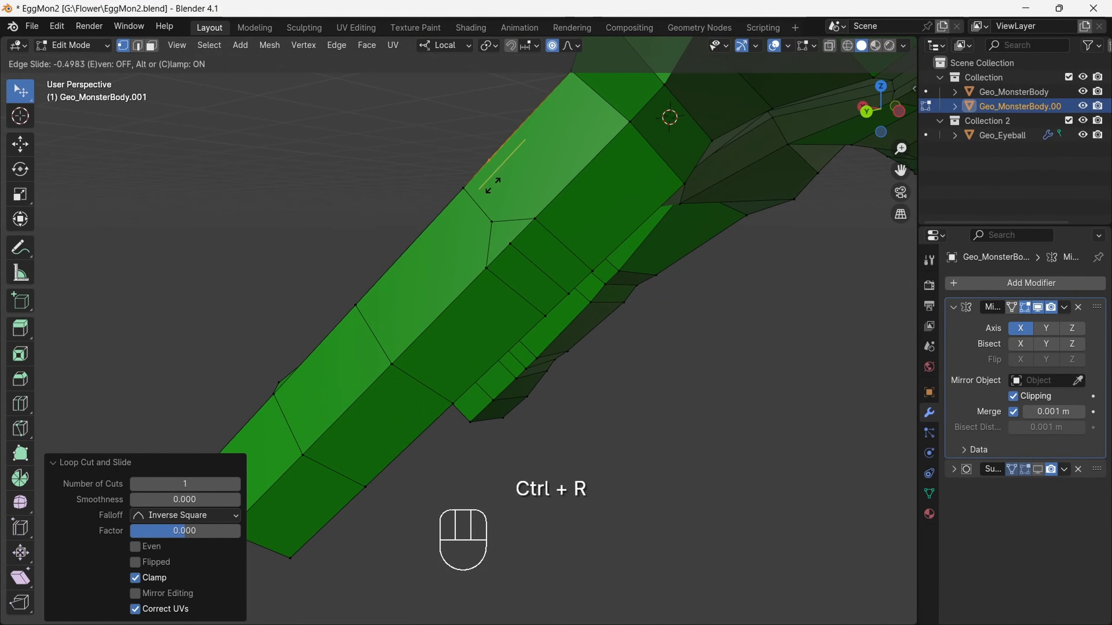
Add a loop cut on either side of the outer finger's base-side joint and connect the cut ends across the joint's faces
click(521, 192)
middle_drag(521, 192, 537, 317)
click(566, 298)
key(ctrl+r)
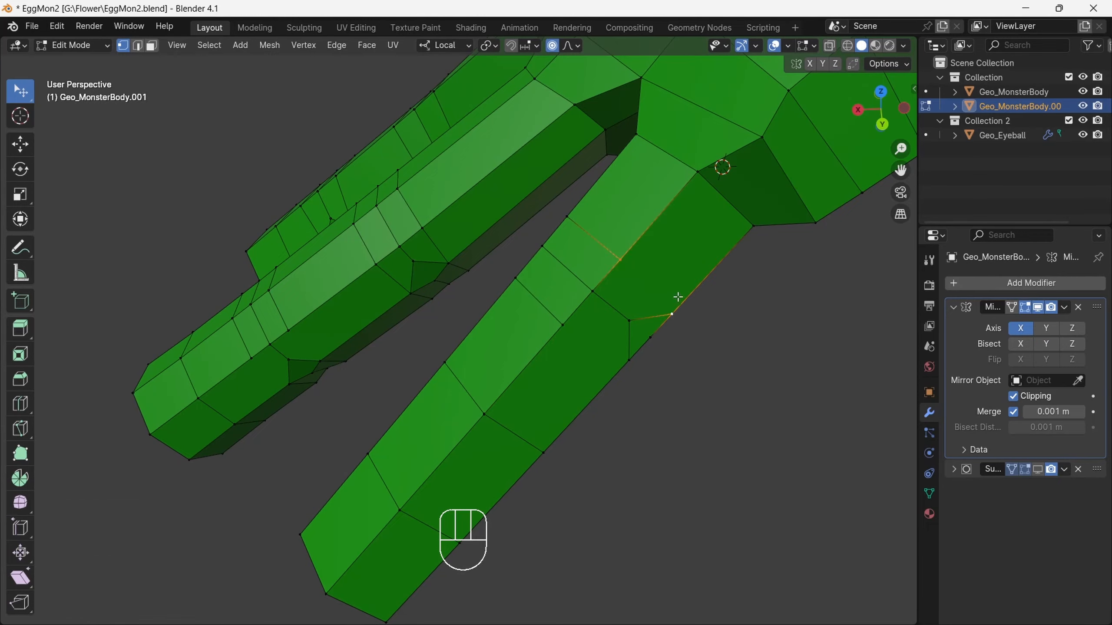
drag(886, 117, 1003, 101)
click(483, 157)
shift+click(437, 197)
drag(885, 117, 814, 79)
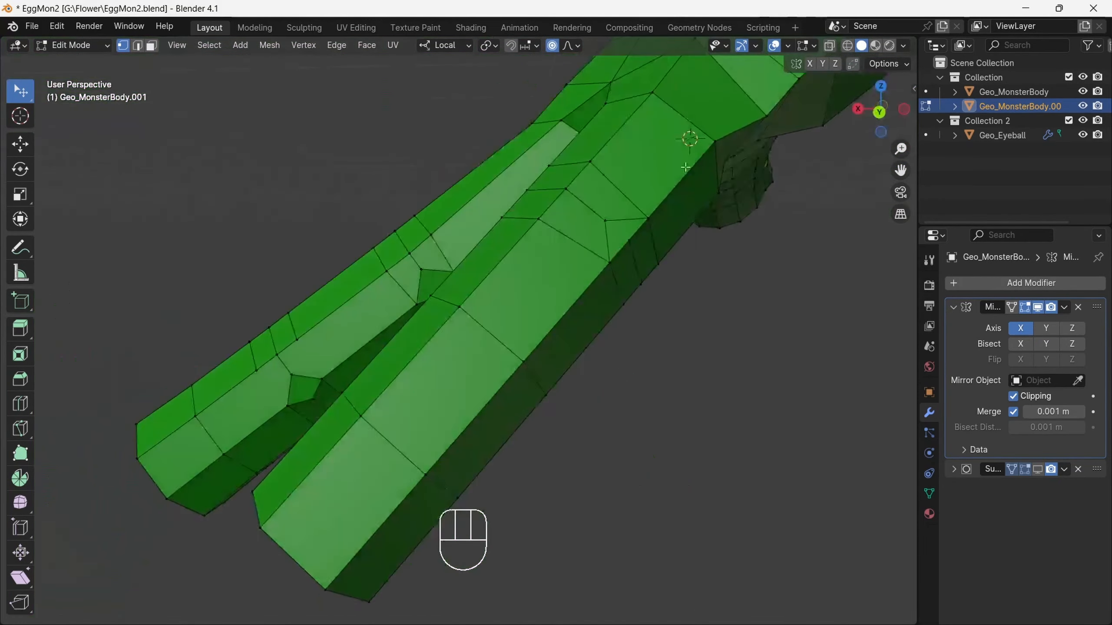
Slide the corner point beside the outer finger's base-side joint and adjust the joint's thickness with Shrink/Fatten
click(626, 252)
key(g)
key(g)
click(633, 259)
key(g)
click(635, 259)
drag(880, 112, 459, 204)
key(ctrl+z)
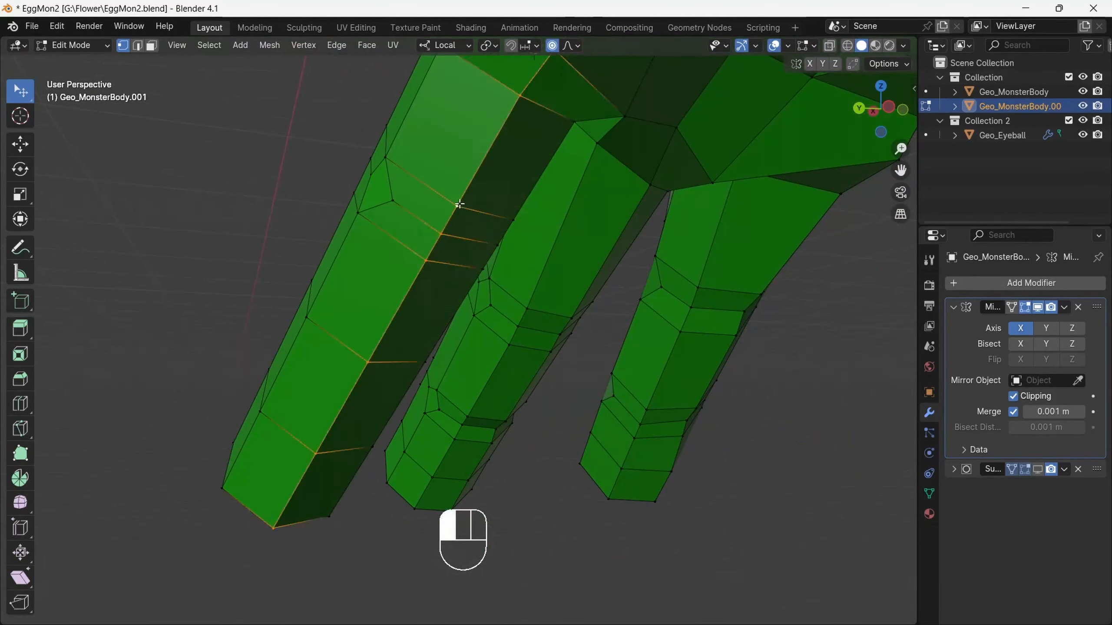
key(alt+s)
click(486, 258)
Slide the edge loop at the outer finger's tip-side joint along the finger
drag(876, 109, 548, 219)
alt+click(502, 383)
key(g)
key(g)
click(513, 385)
Bevel the palm-side edges across the outer finger's tip-side joint and cut a loop through the strip with a factor of 0.017
click(580, 302)
key(ctrl+b)
click(459, 307)
click(20, 403)
click(451, 343)
click(20, 91)
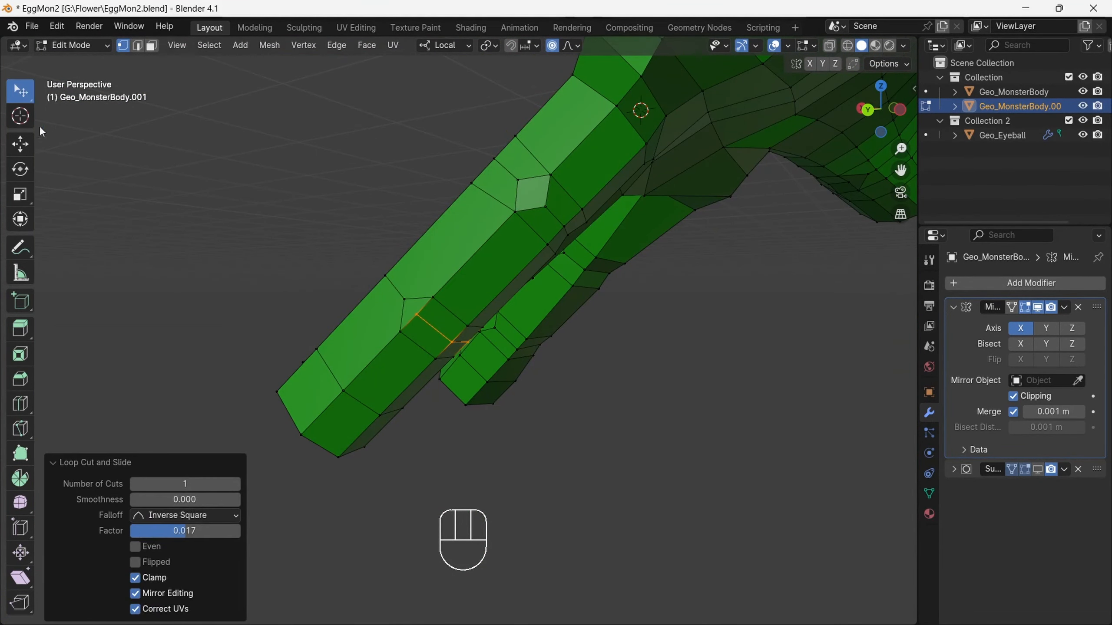
Adjust the corner points beside the outer finger's tip-side joint and offset the joint's middle edge with Shrink/Fatten
click(366, 300)
drag(880, 109, 700, 132)
click(367, 327)
middle_drag(476, 311, 663, 181)
ctrl+click(434, 311)
ctrl+click(447, 340)
key(alt+s)
click(456, 324)
middle_drag(455, 324, 490, 295)
Add loop cuts on both sides of the outer finger's tip-side joint, the base-side one with factor -0.457, and connect their ends across the joint
key(ctrl+r)
click(396, 318)
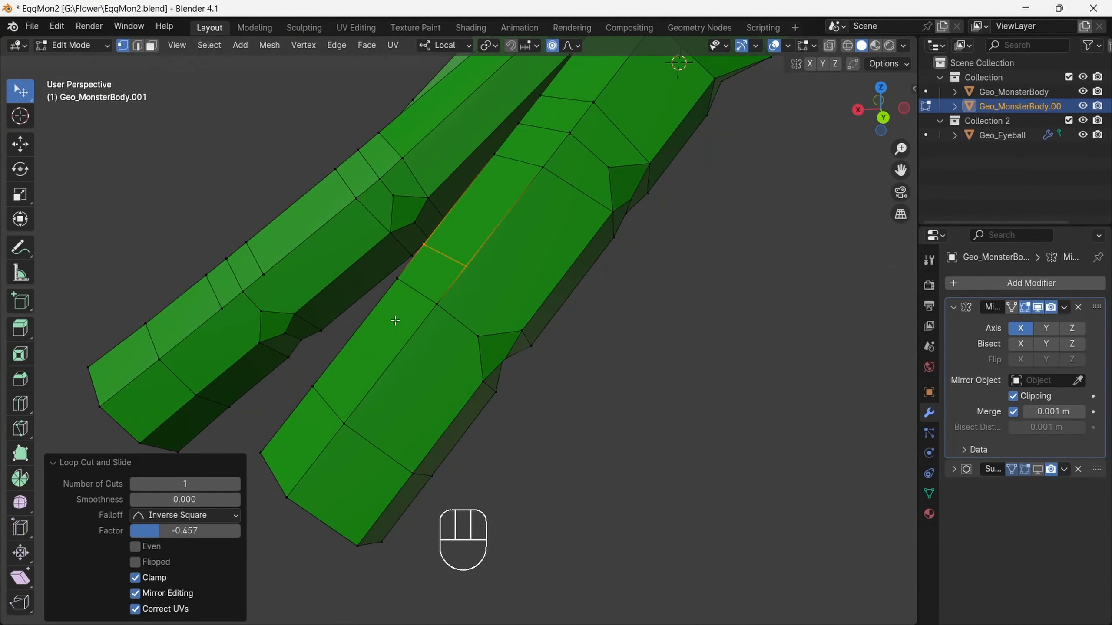
key(ctrl+r)
shift+click(487, 236)
key(j)
drag(880, 110, 768, 114)
key(j)
Grow the selection from the middle finger's tip over the whole finger and try rotating it about its local Y axis
scroll(543, 316, down, 4)
click(422, 484)
key(ctrl+KP_Add)
key(ctrl+KP_Add)
key(ctrl+KP_Add)
key(ctrl+KP_Add)
key(ctrl+KP_Add)
key(ctrl+KP_Add)
key(ctrl+KP_Add)
click(20, 169)
drag(344, 355, 333, 360)
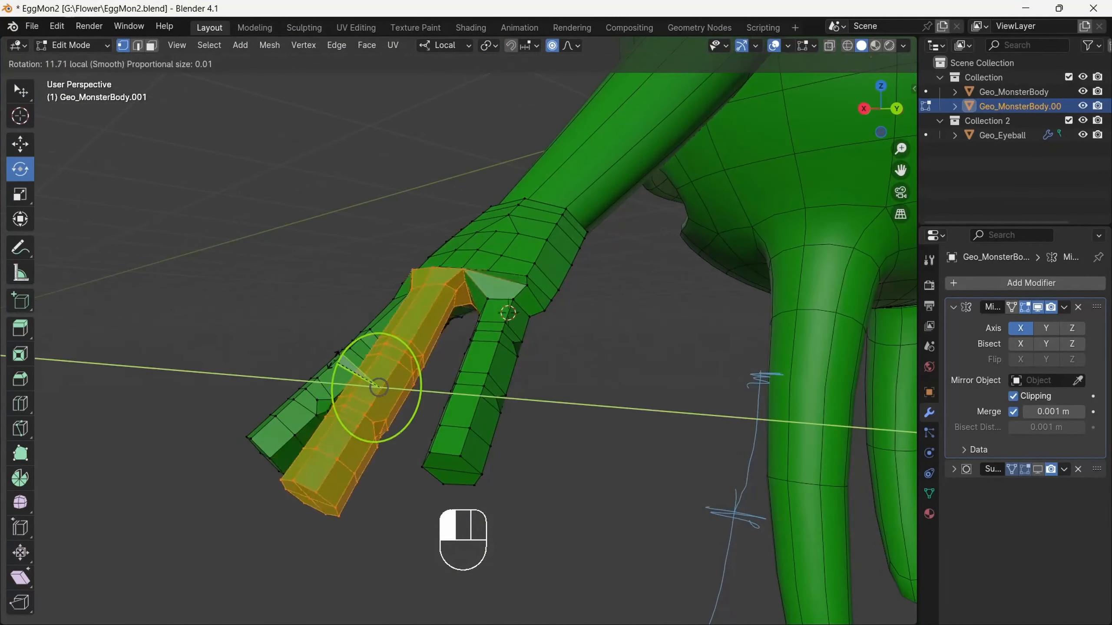
Select the vertices around the middle finger's base and snap the 3D cursor to them
drag(880, 110, 798, 140)
shift+click(424, 253)
shift+click(374, 255)
drag(880, 110, 858, 193)
key(shift+s)
click(563, 322)
Set the pivot point to the 3D cursor and rotate the whole middle finger 4.8° about its local Y axis
drag(880, 110, 919, 74)
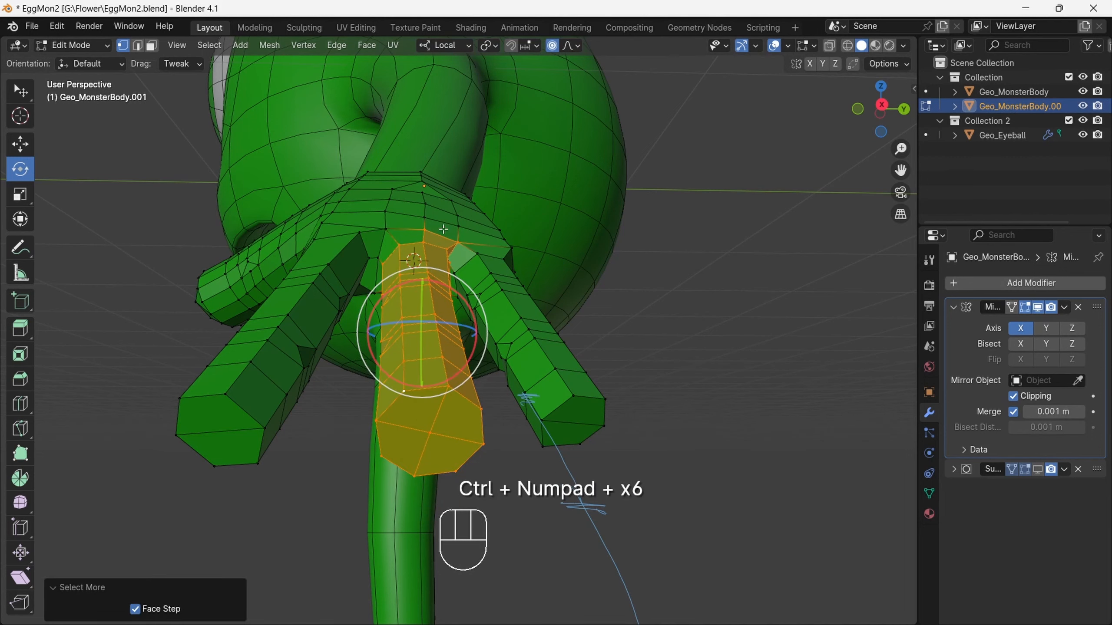
drag(880, 109, 751, 143)
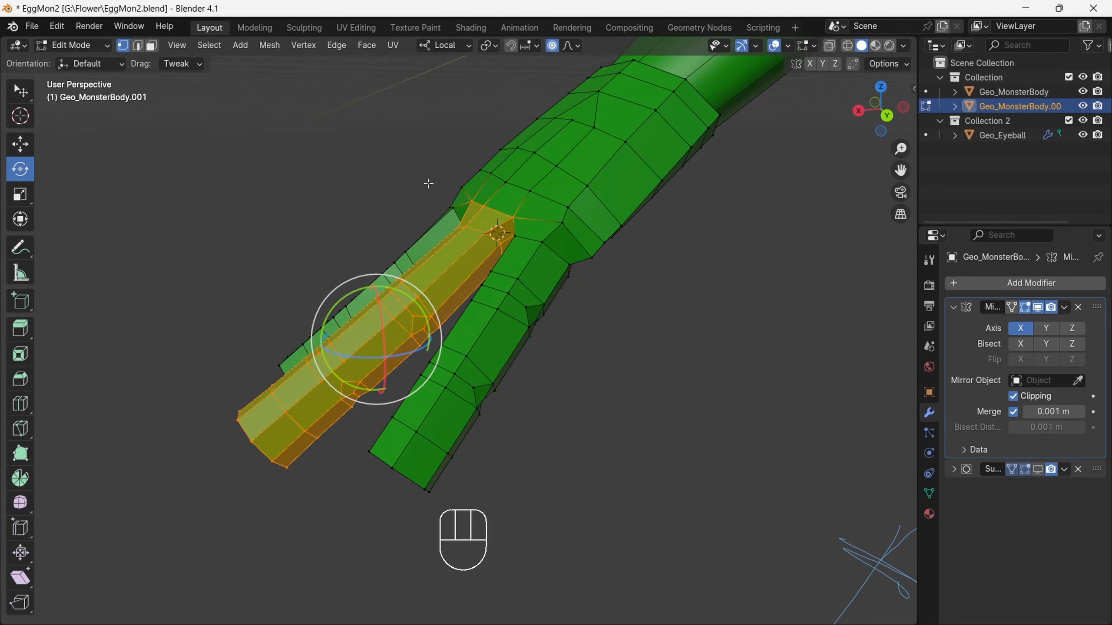
click(489, 45)
click(534, 141)
drag(452, 205, 452, 206)
drag(880, 105, 798, 62)
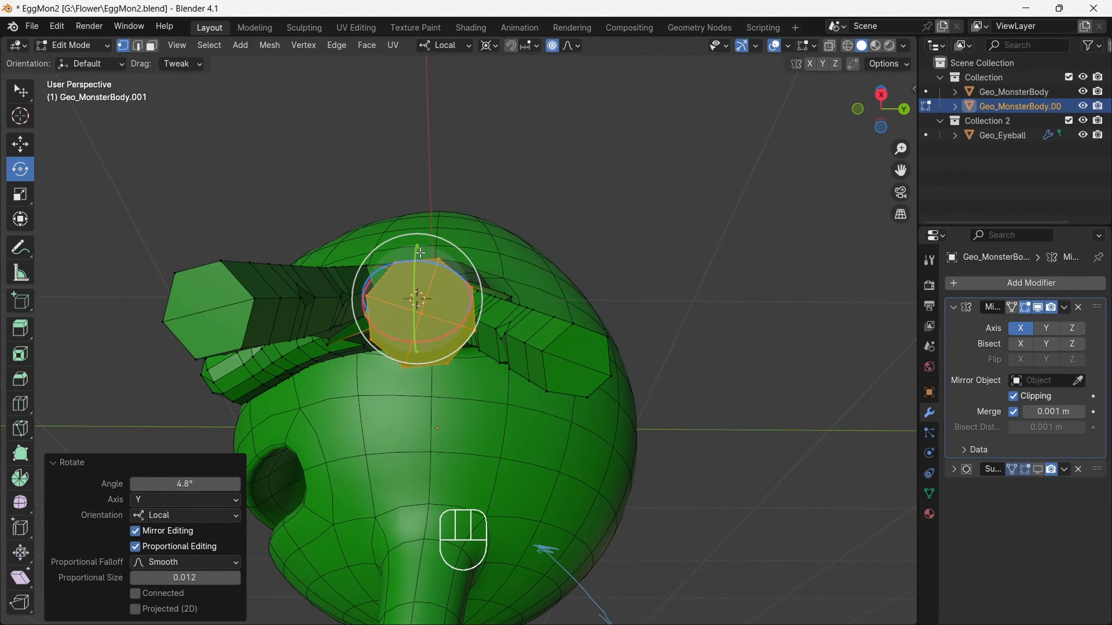
click(569, 181)
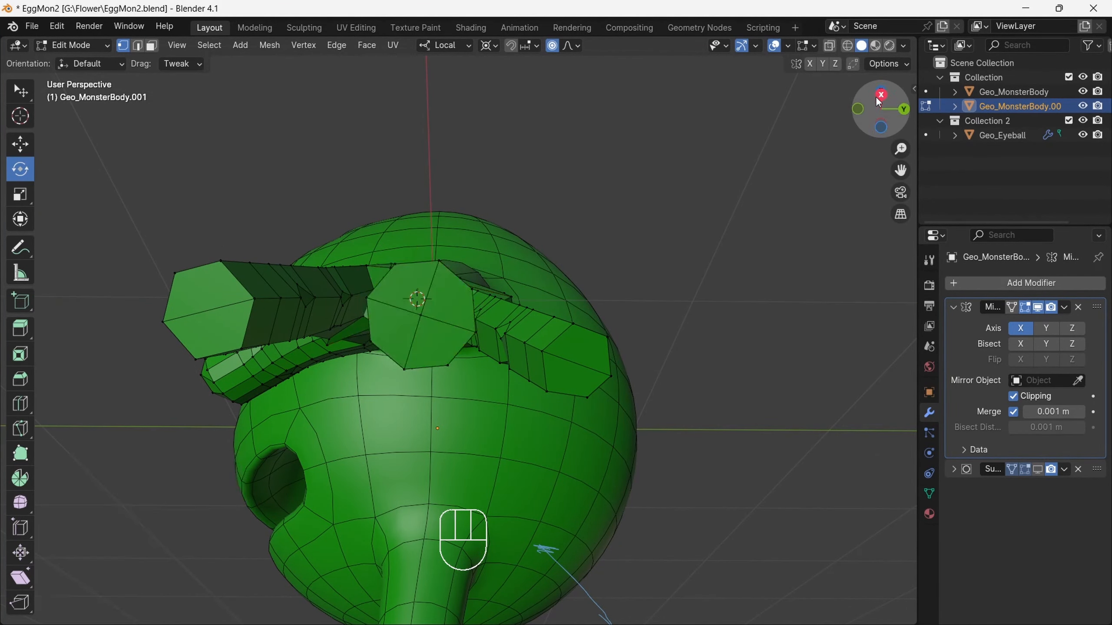
mouse_move(879, 102)
mouse_down()
mouse_move(925, 209)
mouse_move(887, 255)
mouse_move(891, 183)
mouse_move(800, 107)
mouse_move(1009, 181)
mouse_move(1037, 133)
mouse_move(888, 118)
mouse_up()
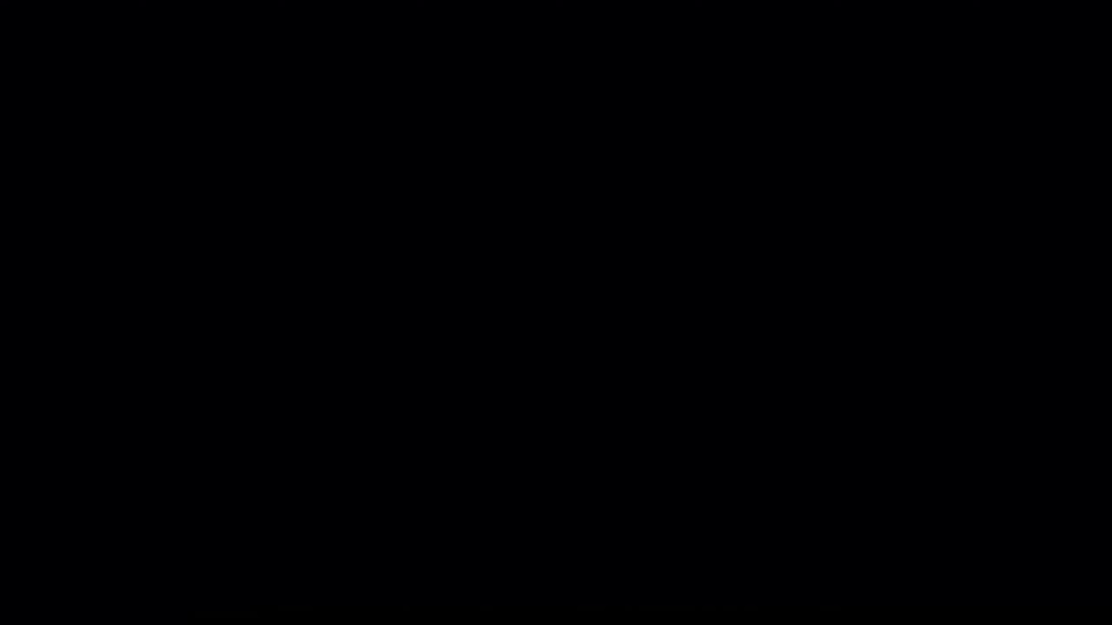